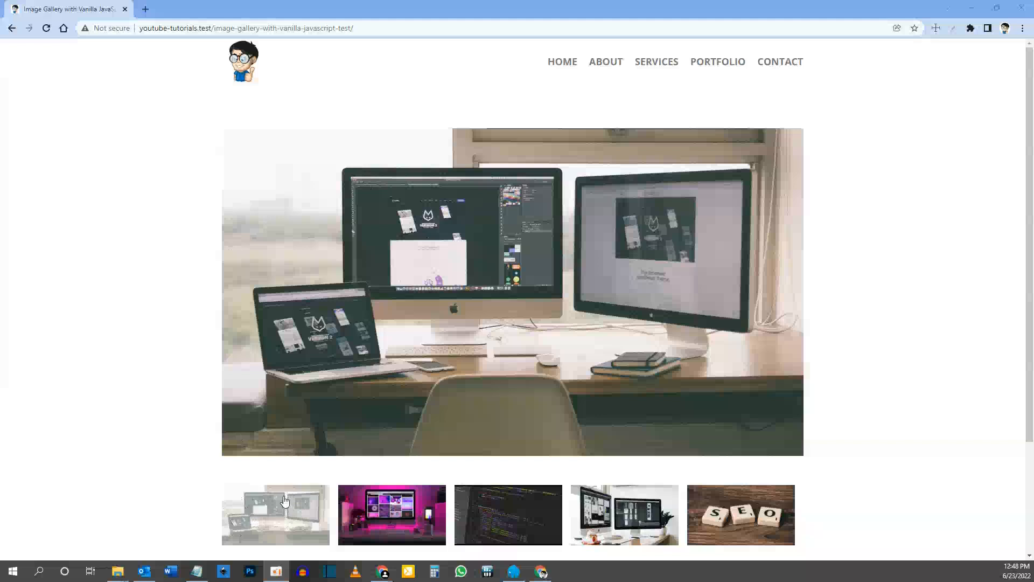
Step: Examine how each of the five thumbnails on the finished gallery page changes the large main image
click(393, 504)
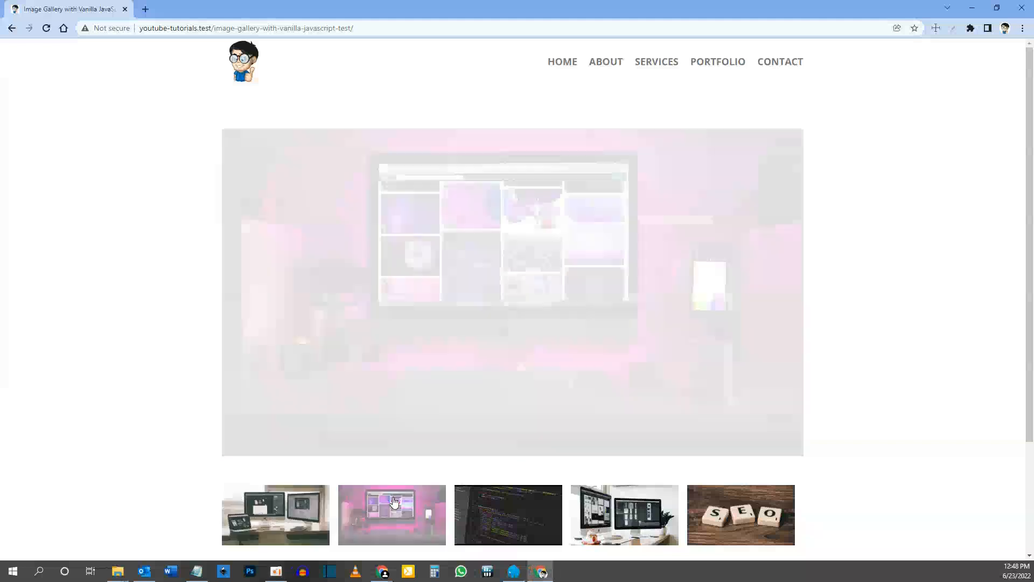
click(519, 507)
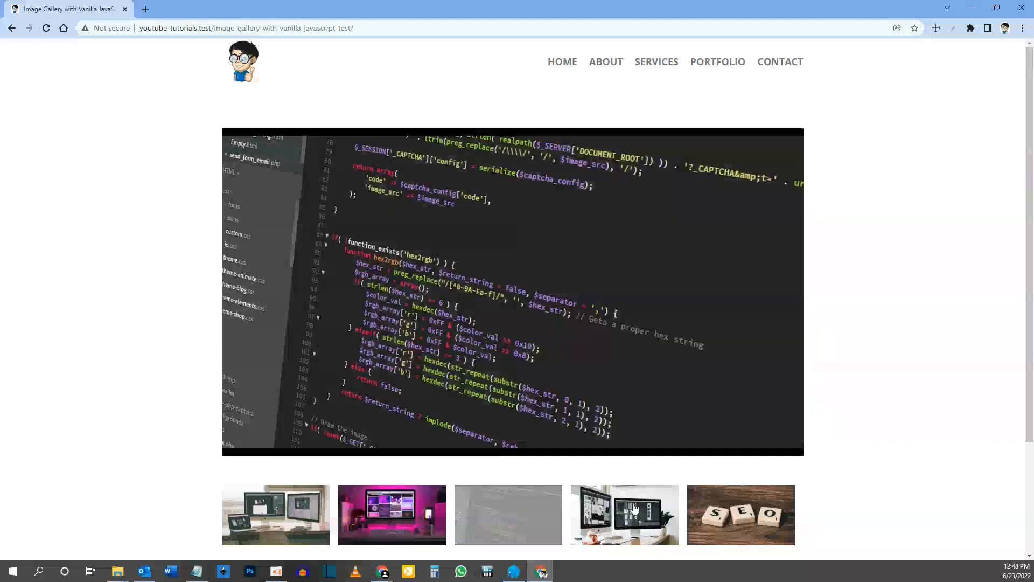
click(630, 509)
click(730, 510)
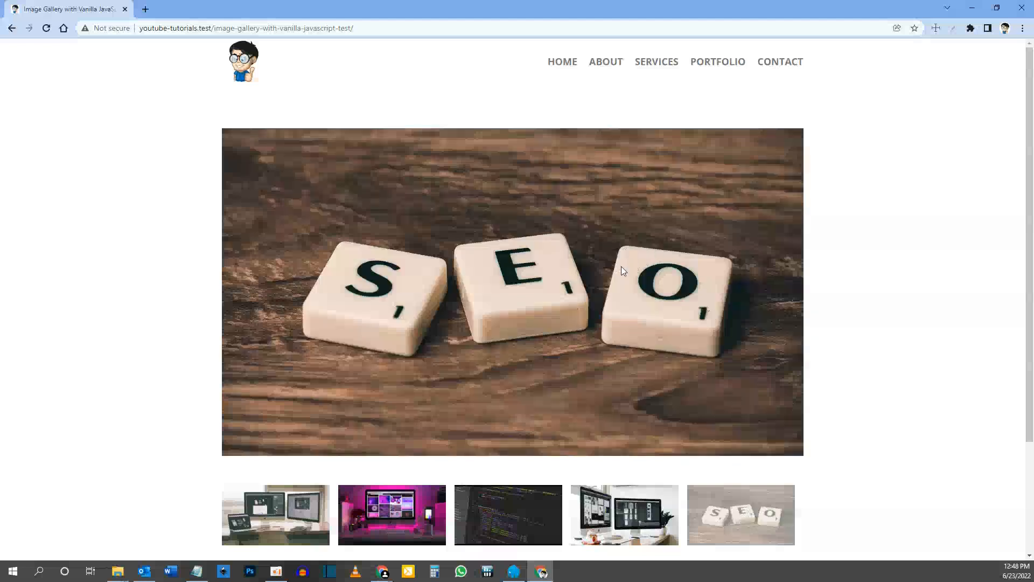
click(644, 499)
click(496, 508)
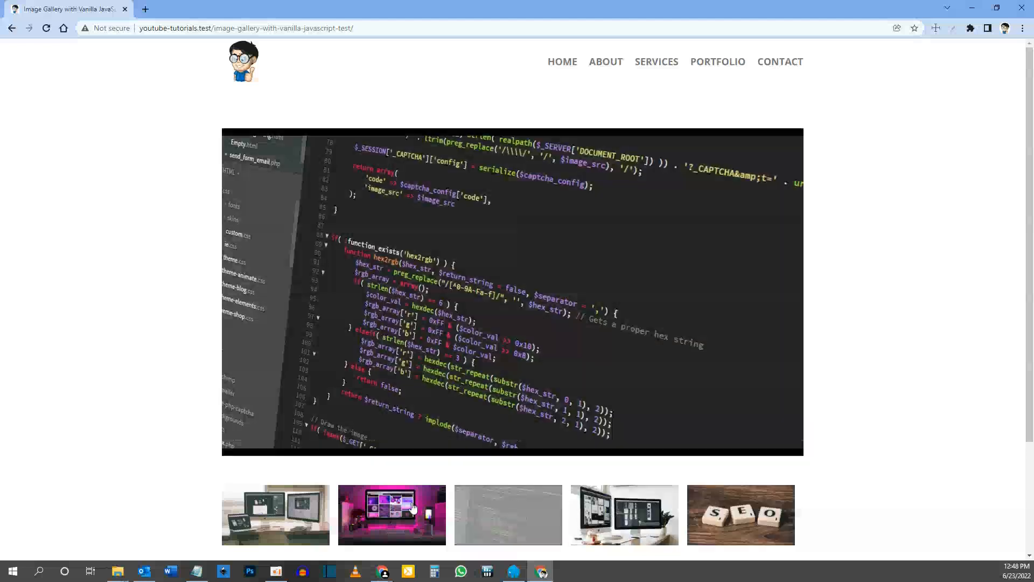
click(410, 509)
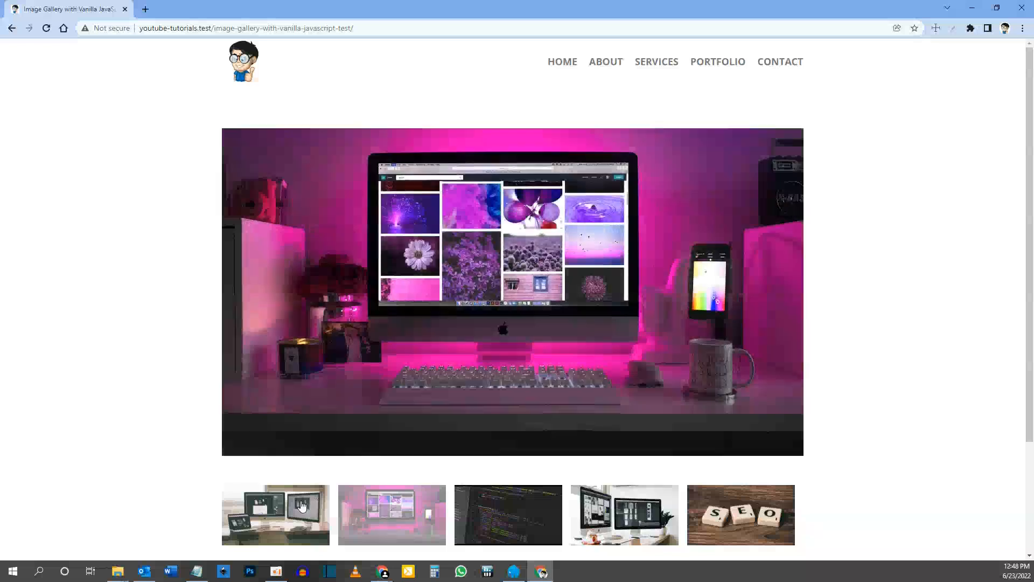
click(293, 509)
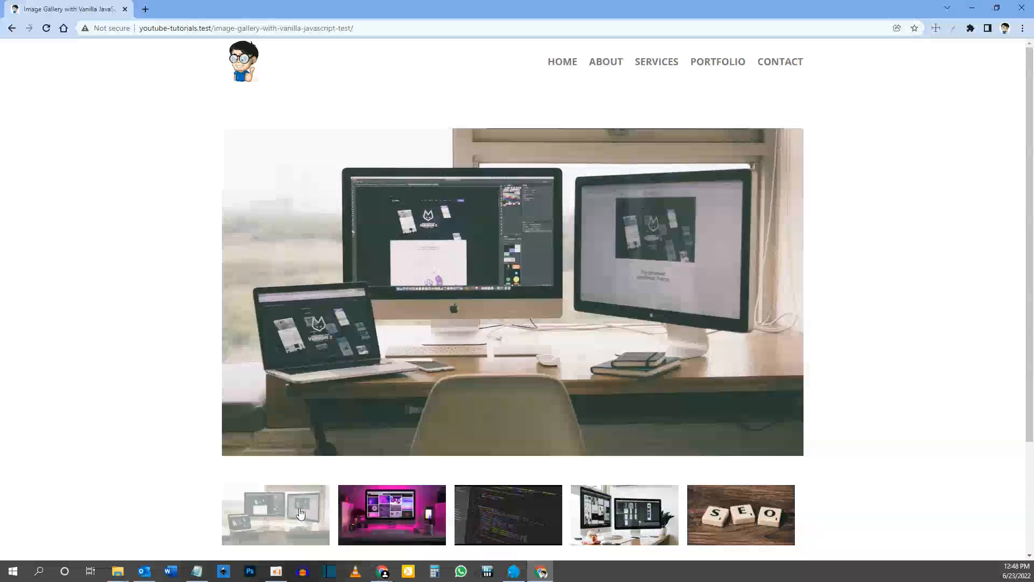
click(360, 511)
click(504, 515)
click(591, 515)
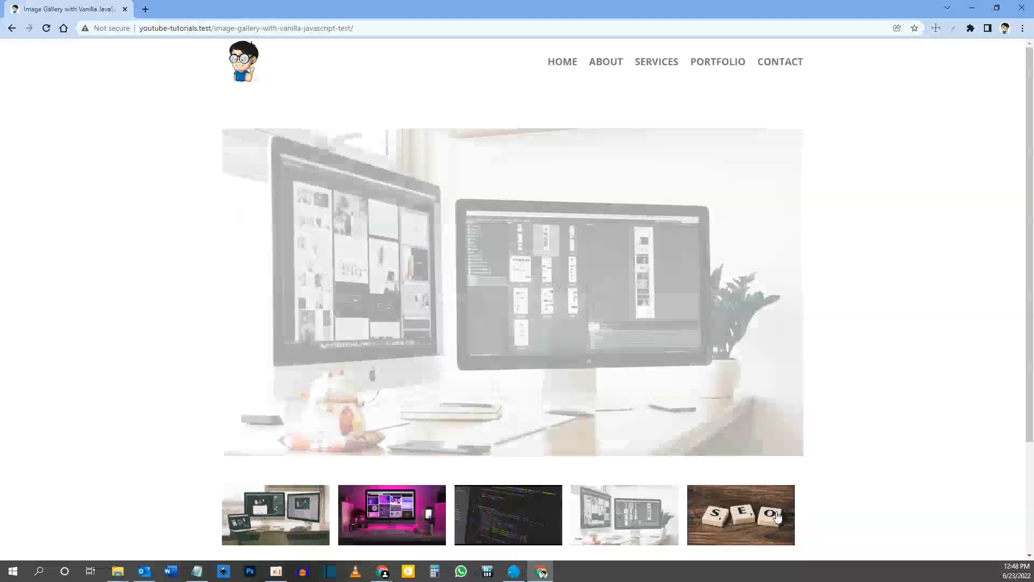
click(777, 516)
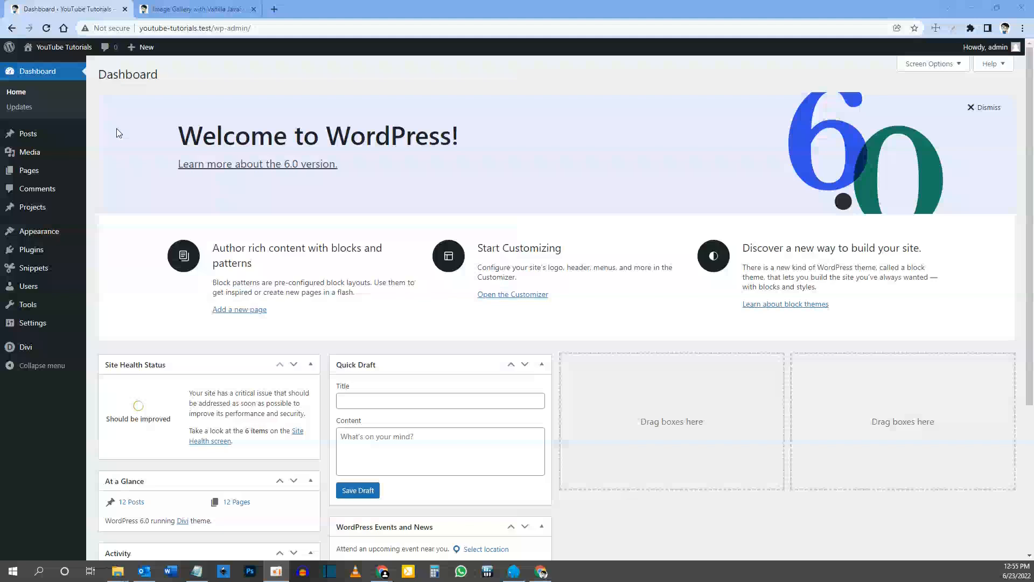
Step: Create a new page titled Image Gallery and start building it from scratch with the Divi Builder
mouse_move(41, 170)
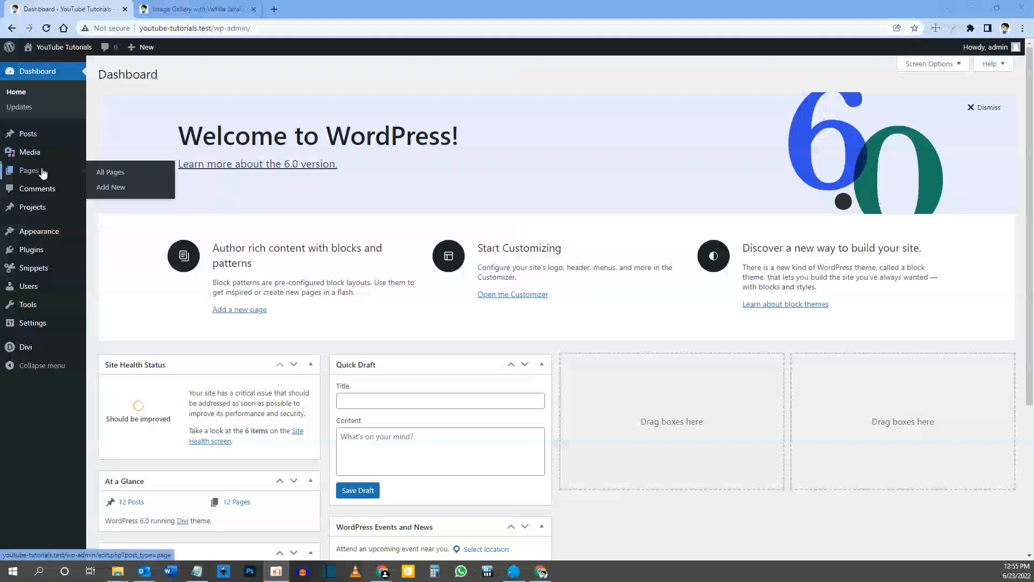
click(114, 189)
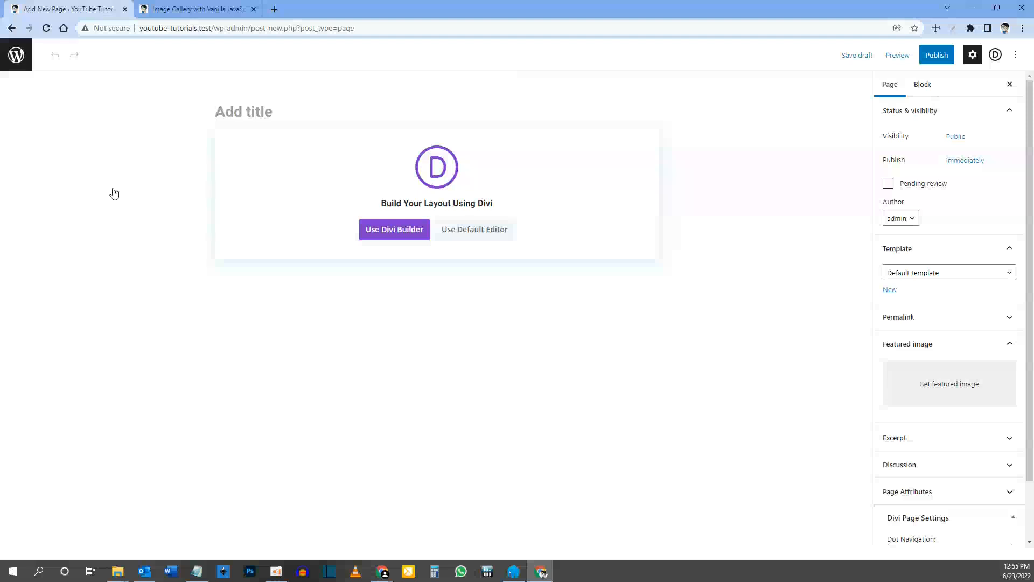
text(Image Gallery)
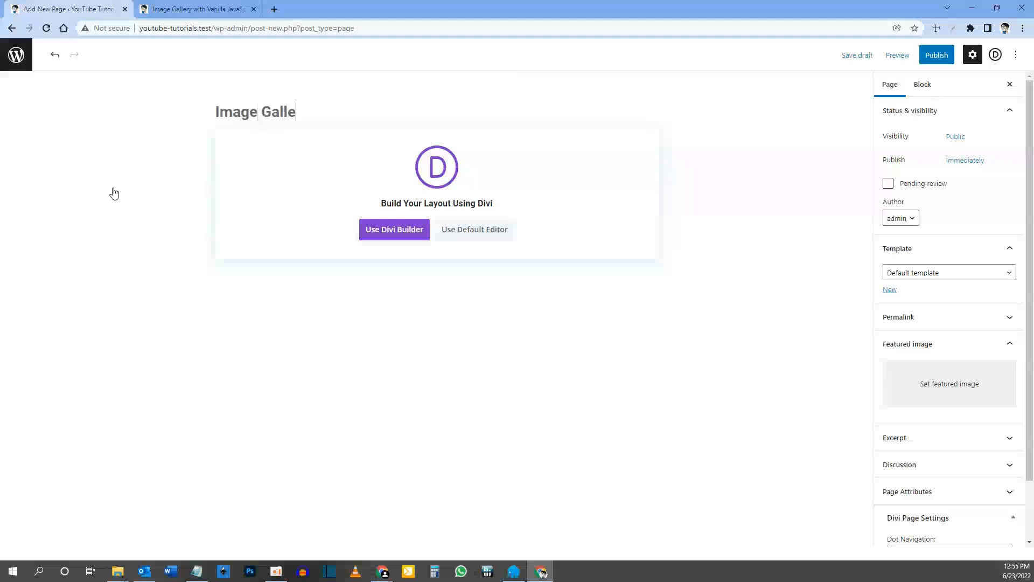
click(389, 232)
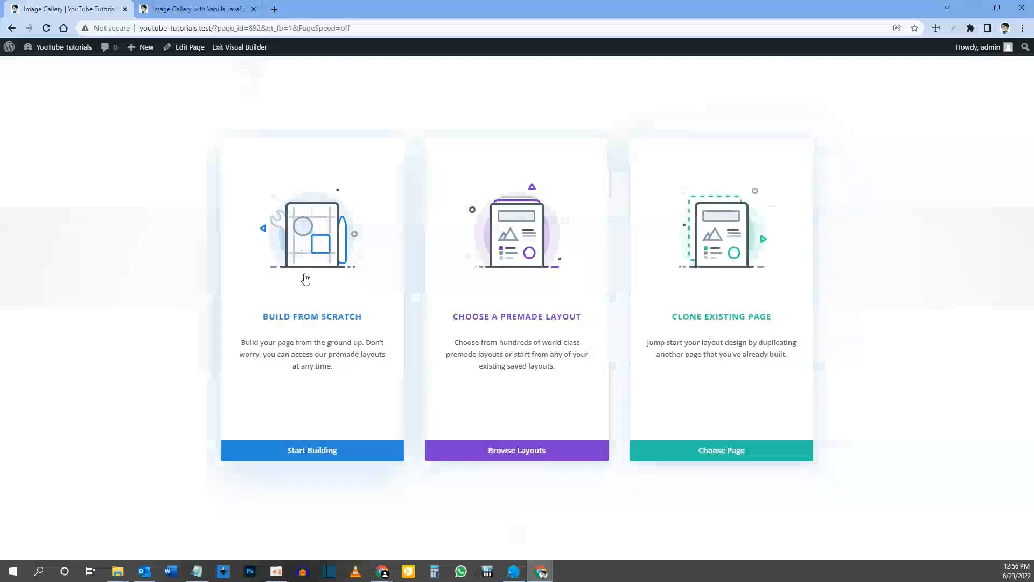
click(303, 371)
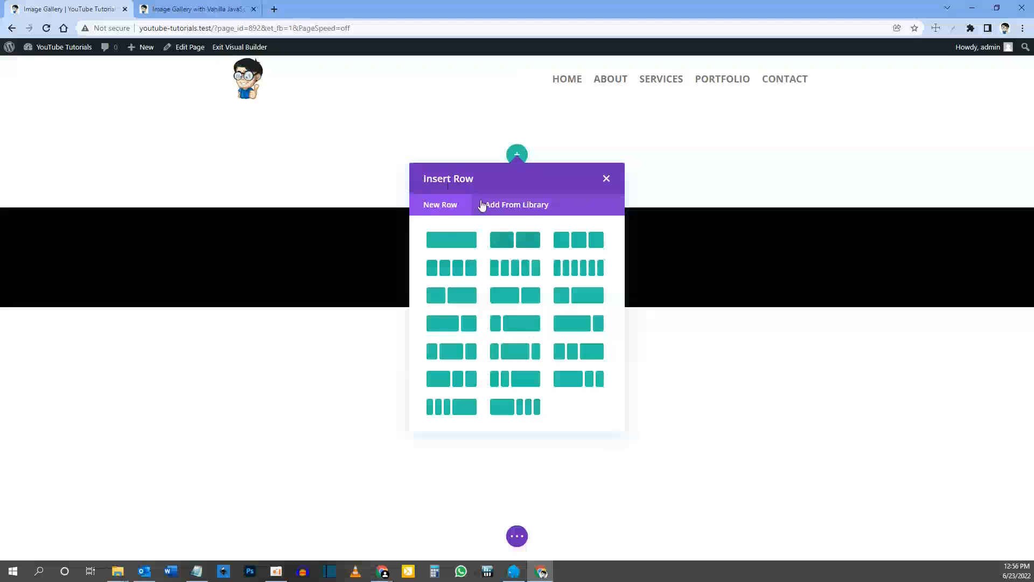
Step: Insert a single-column row and add an Image module to it
click(452, 243)
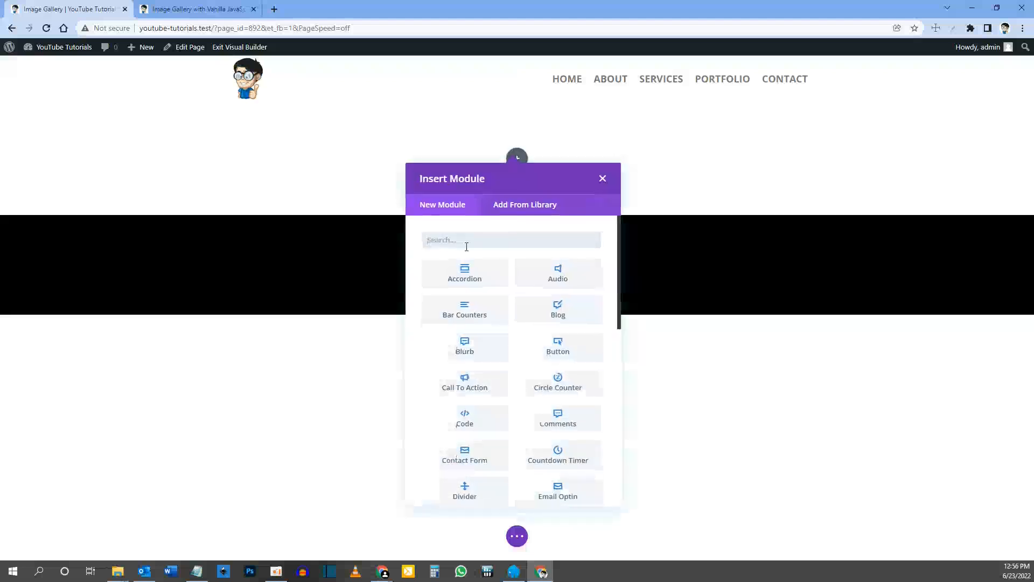
text(image)
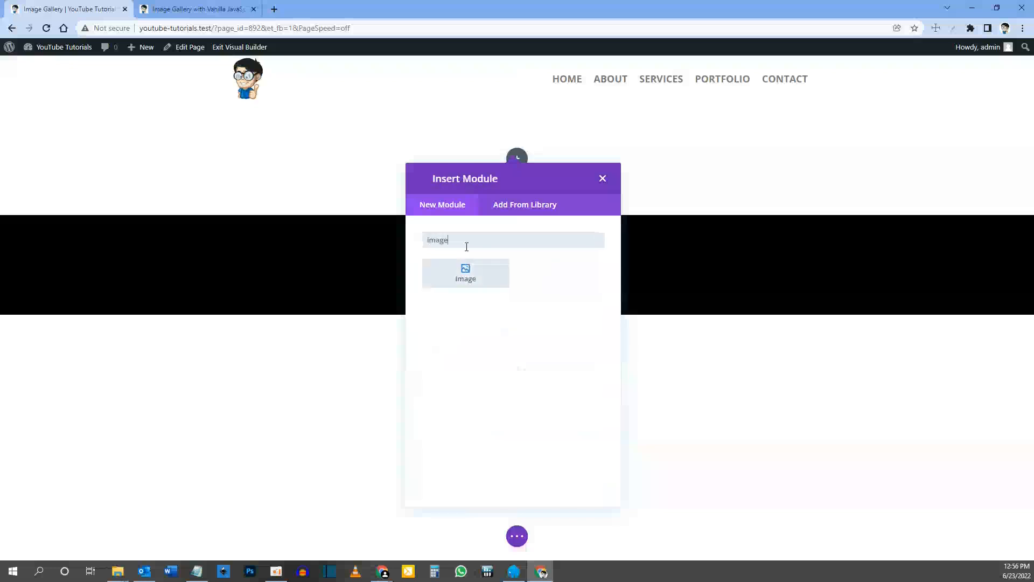
click(466, 277)
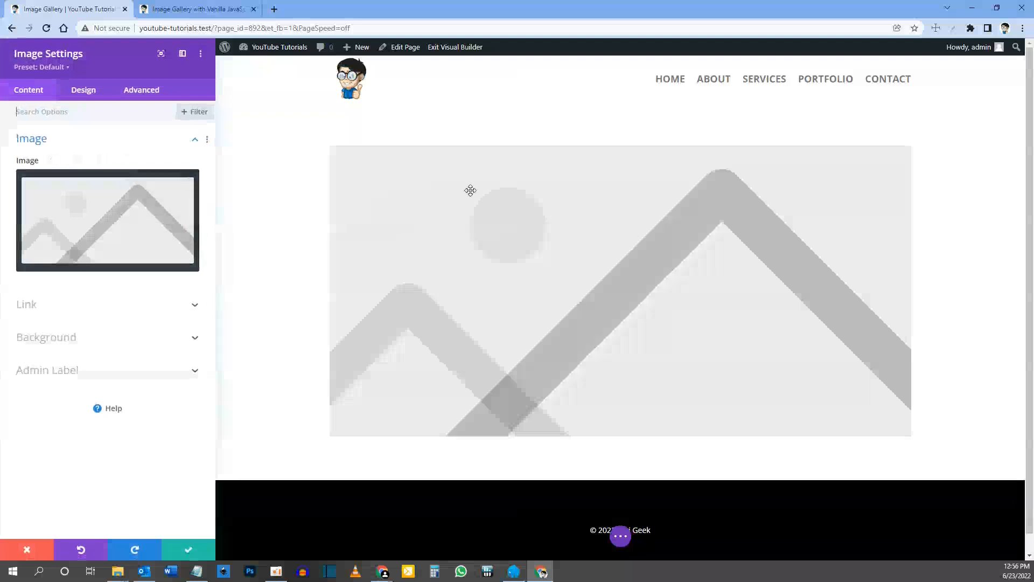
Step: Set the Image module's picture to image-1.jpg, the desk with laptop and two monitors, from the media library
click(106, 224)
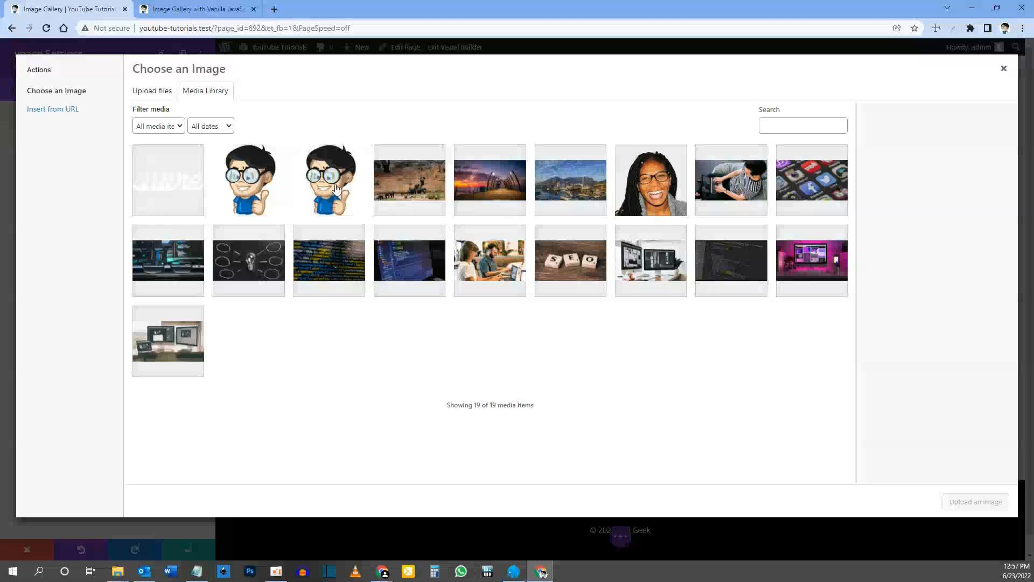
click(156, 91)
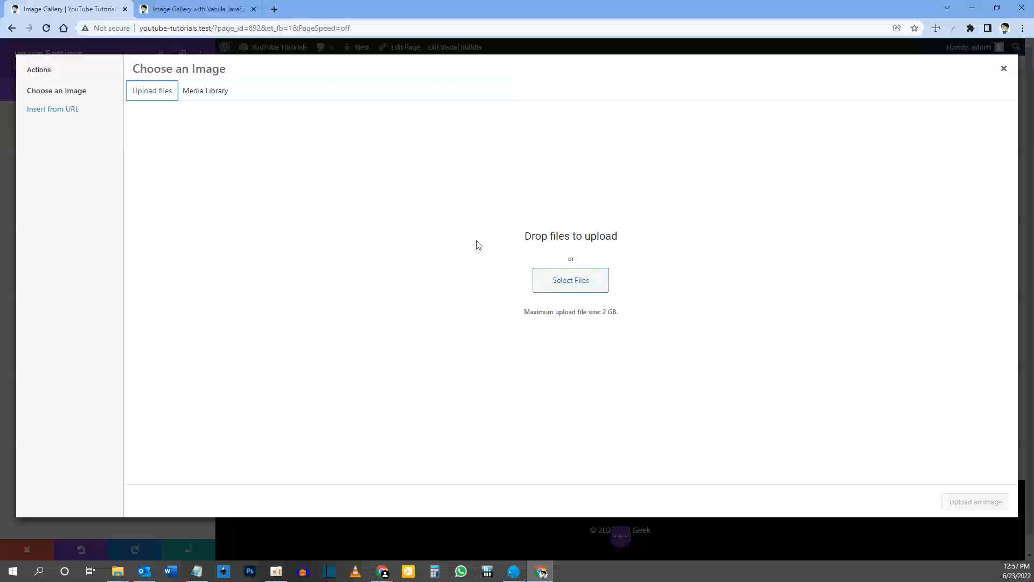
click(209, 92)
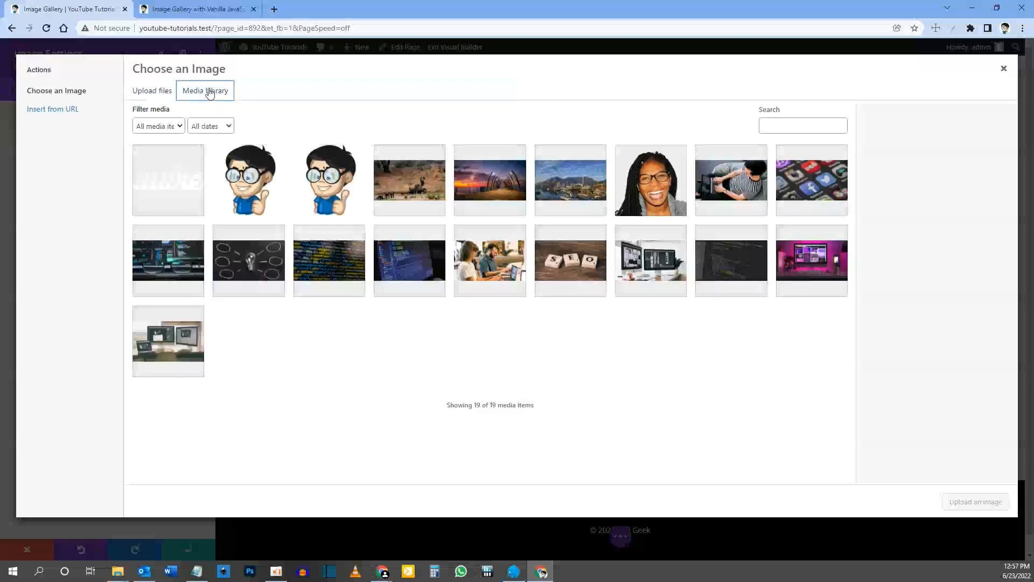
click(176, 348)
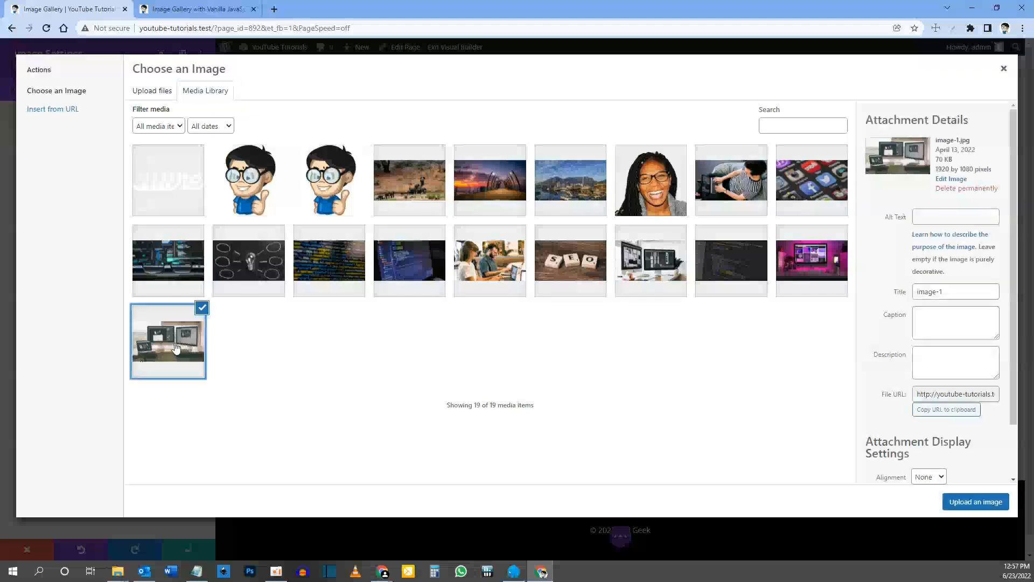
click(972, 503)
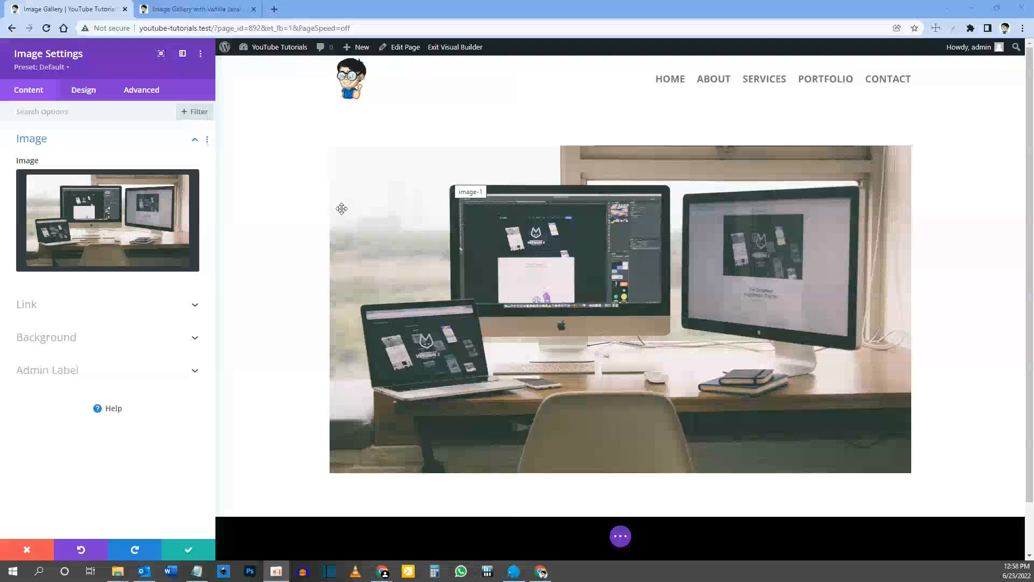
Step: Set the Image module's width to 100% in its sizing options
click(83, 91)
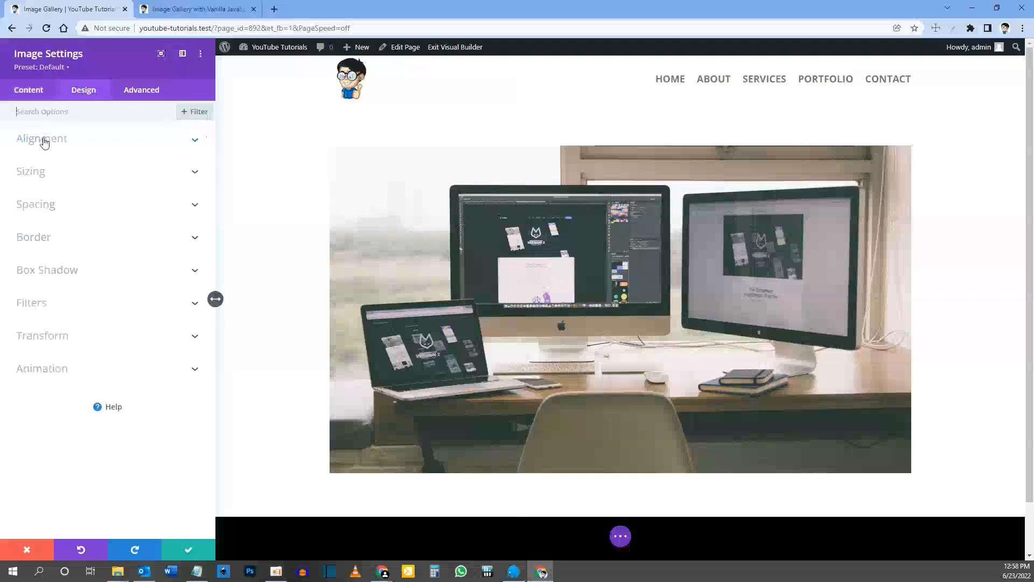
click(42, 174)
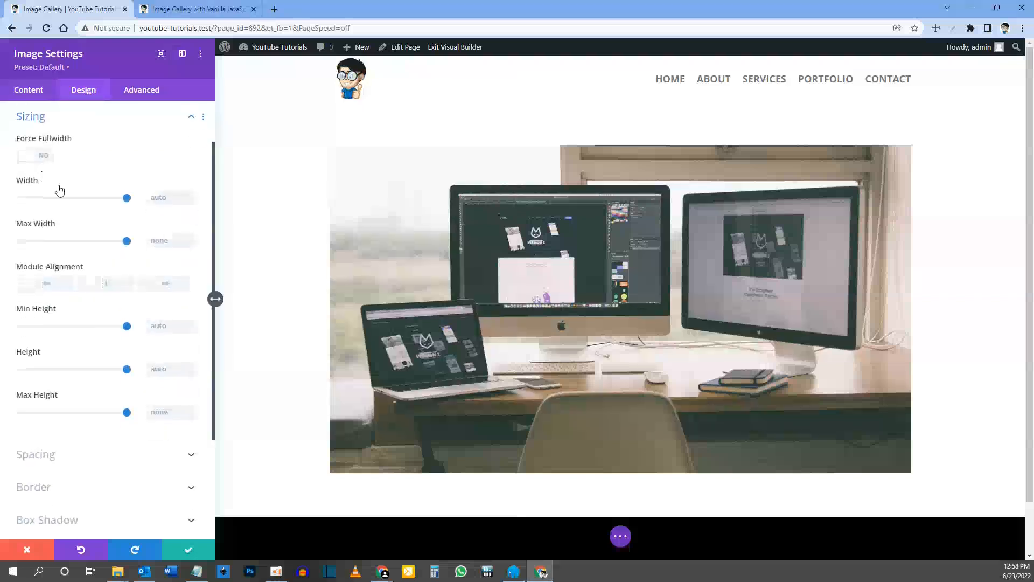
click(160, 197)
text(100%)
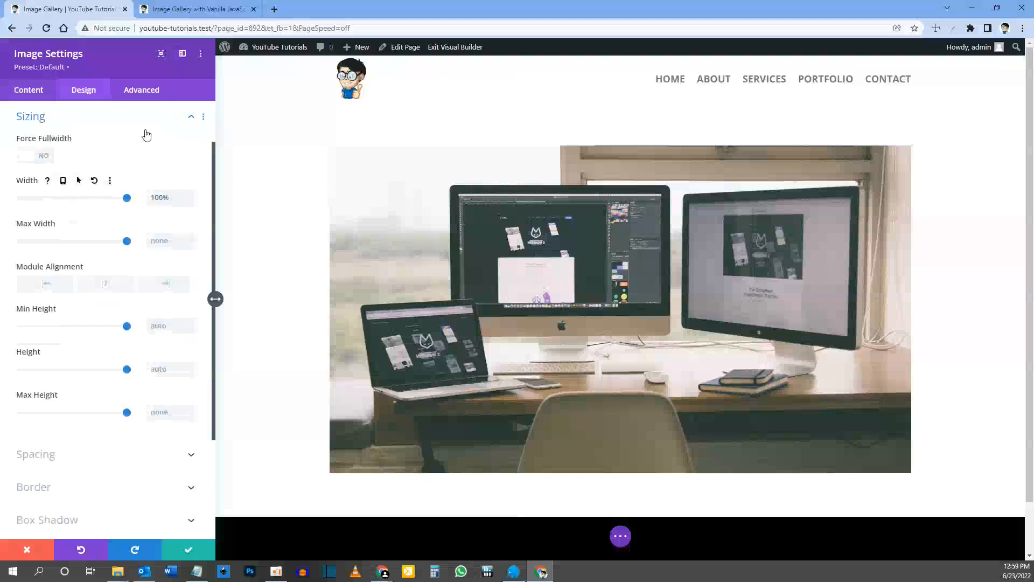
Step: Enter a CSS ID for the main Image module and save its settings
click(154, 99)
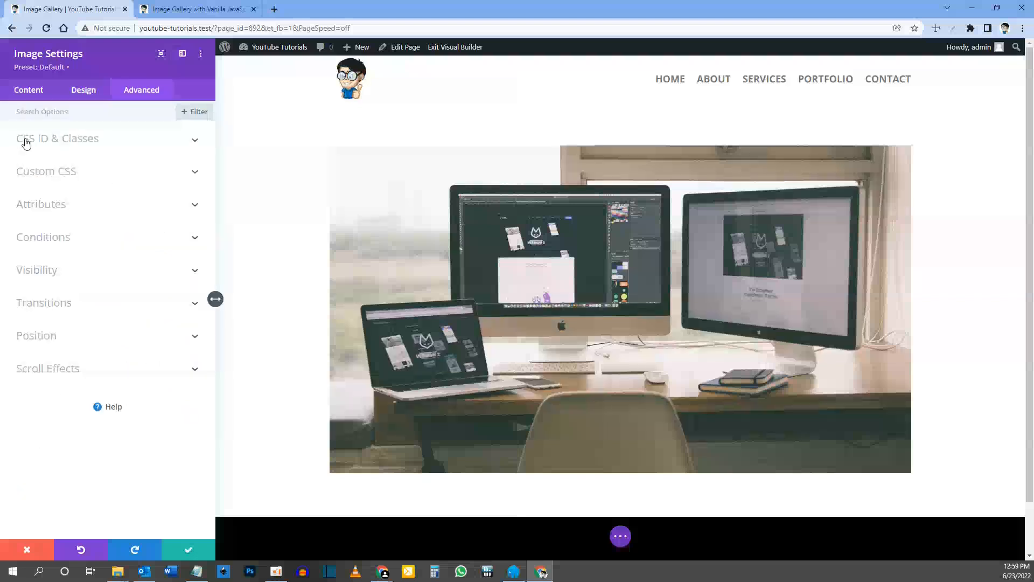
click(59, 141)
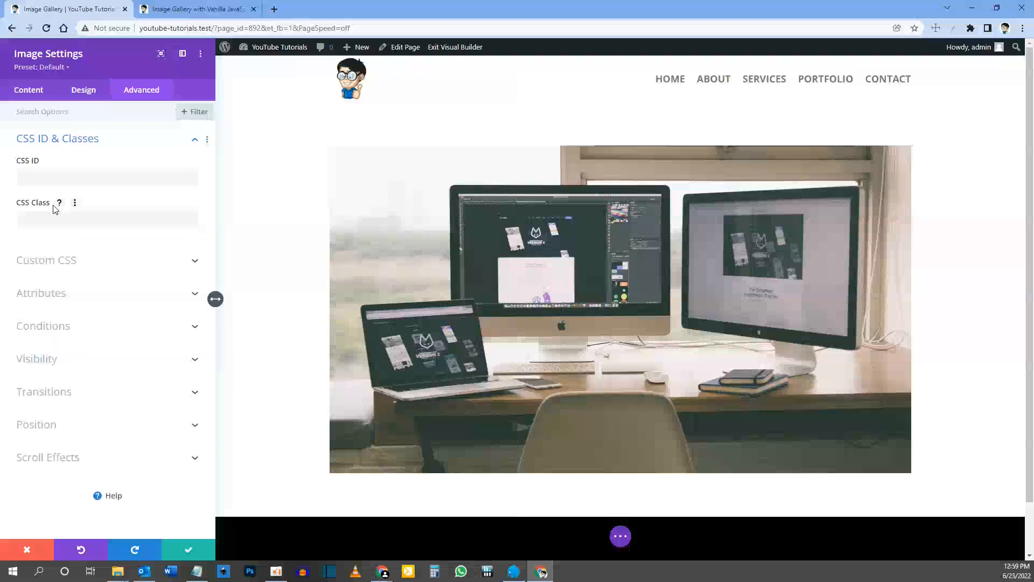
click(69, 179)
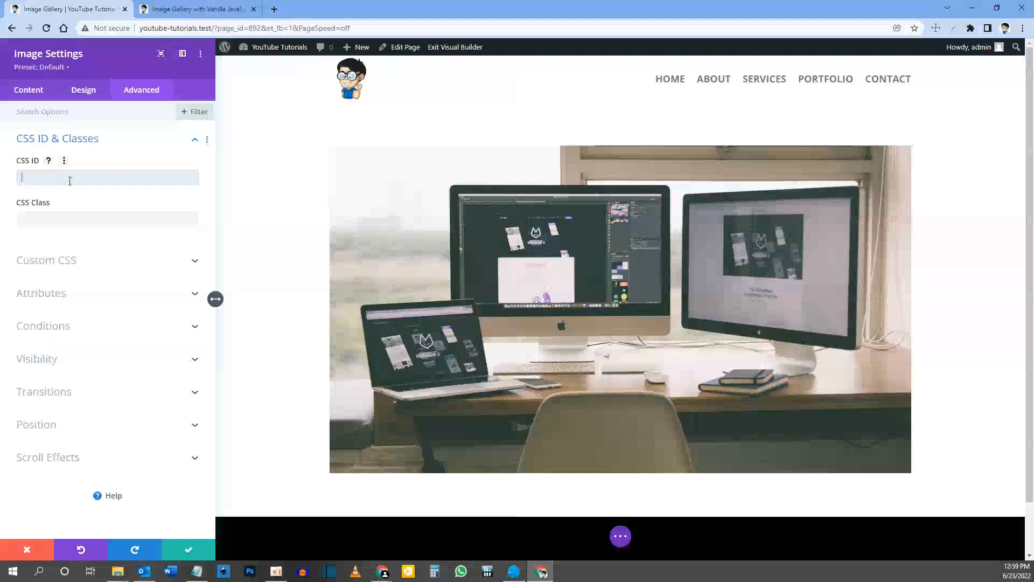
text(g-current)
click(191, 550)
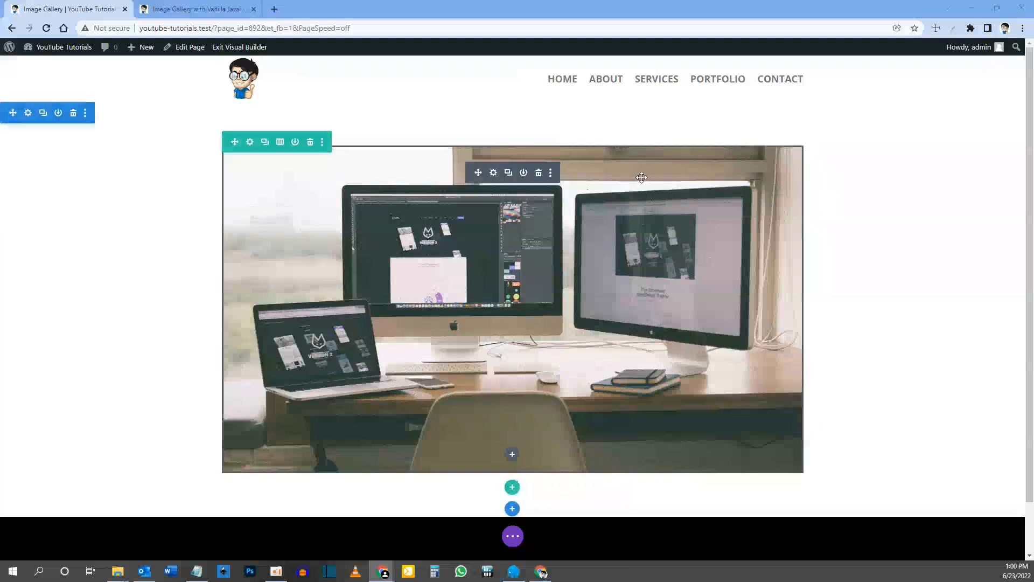
Step: Insert a single-column row below the main image, using the finished gallery page's thumbnail strip as the reference
click(200, 9)
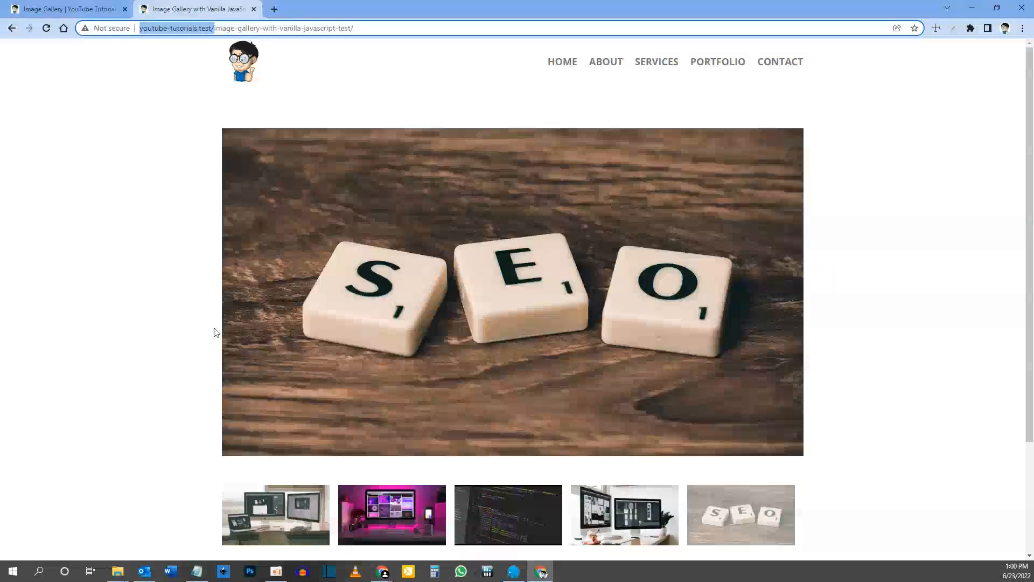
click(288, 527)
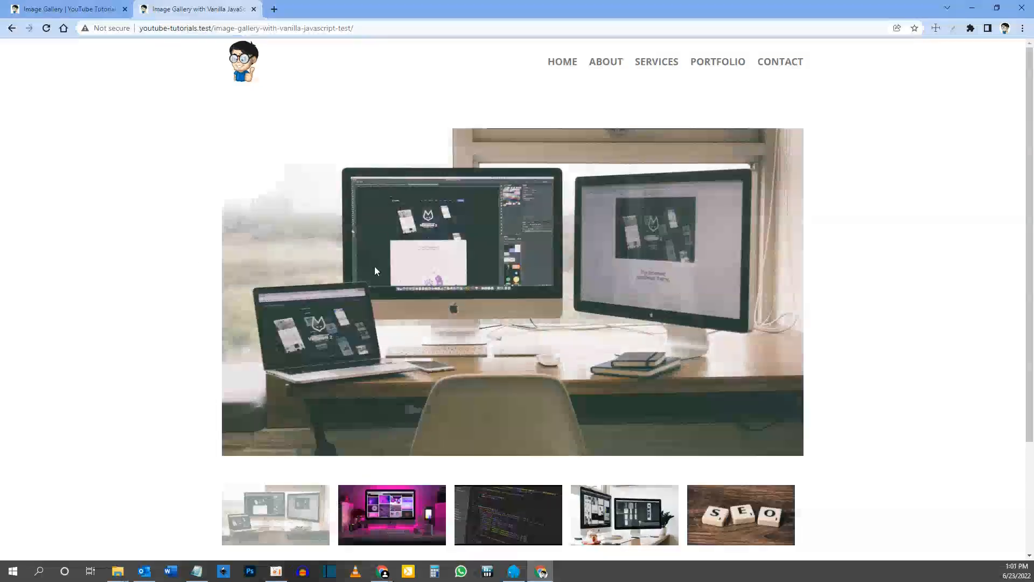
click(65, 8)
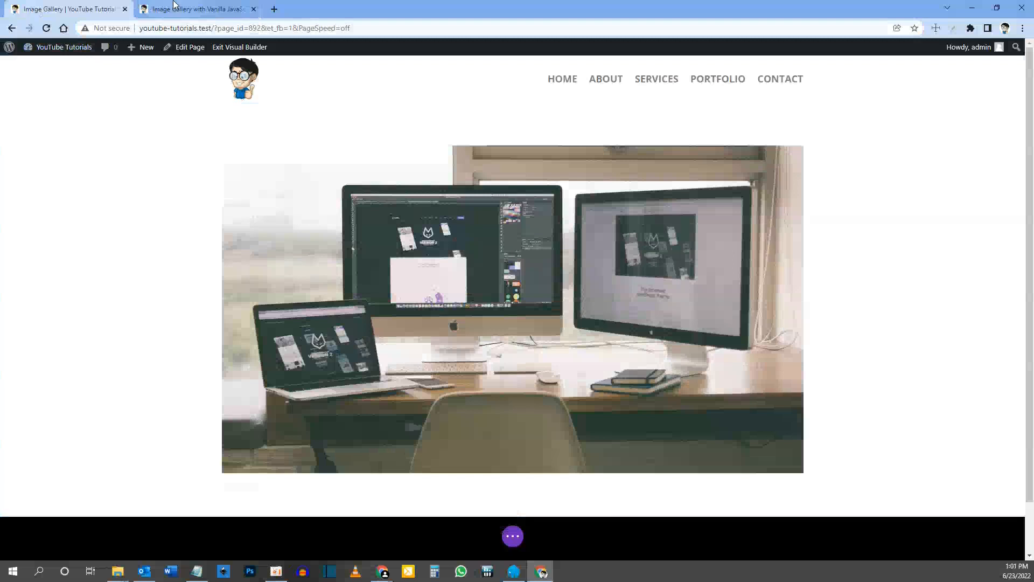
click(197, 9)
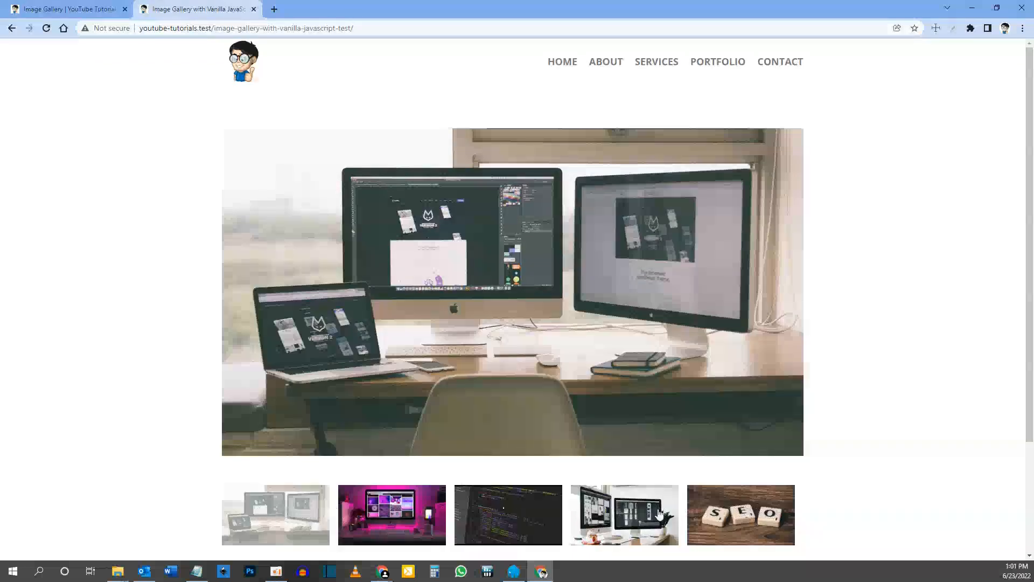
key(ctrl+shift+Tab)
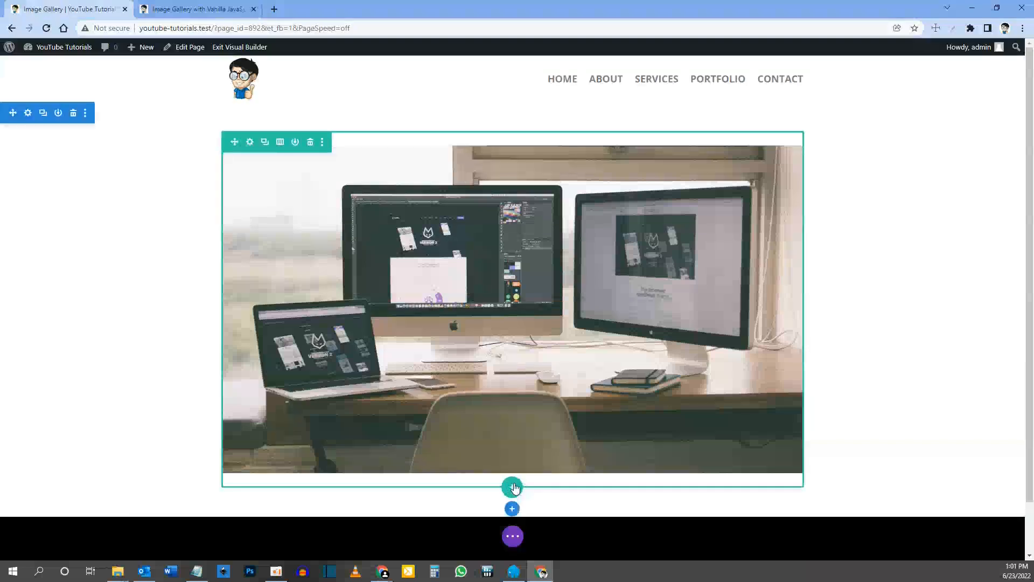
click(513, 487)
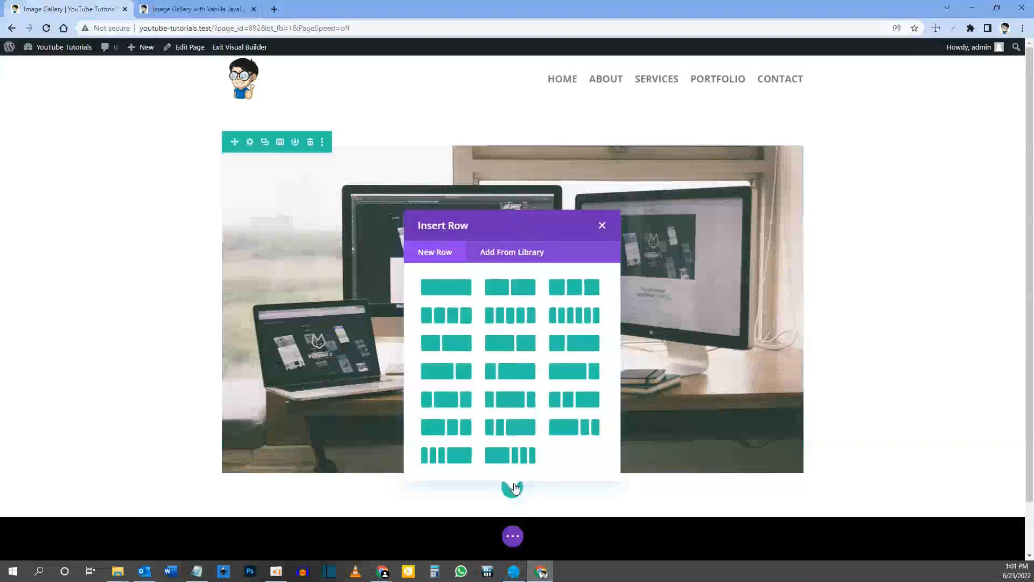
click(451, 293)
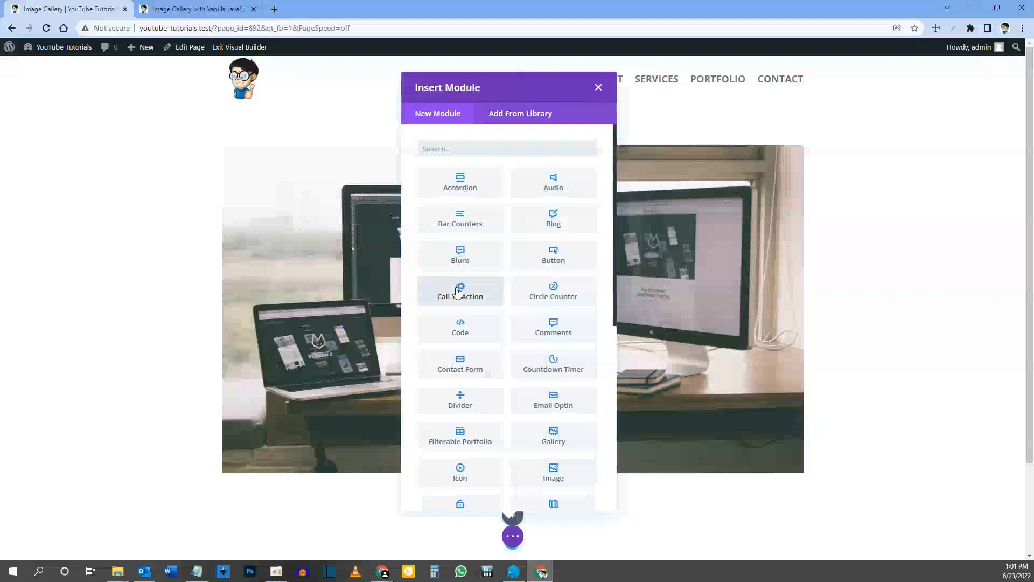
Step: Add an Image module to the new row and set its picture to image-2.jpg, the pink-lit monitor, from the media library
click(470, 149)
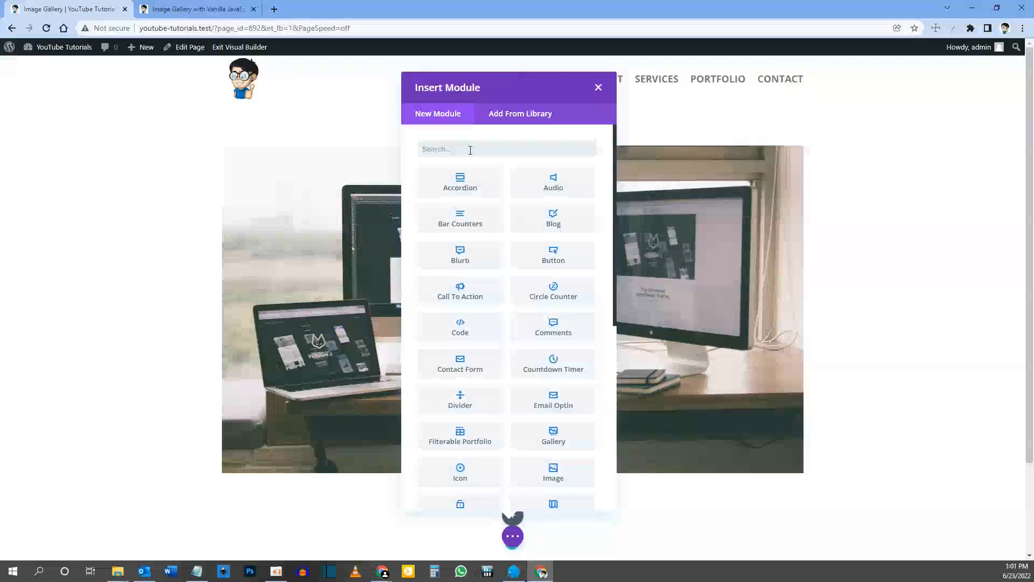
text(image)
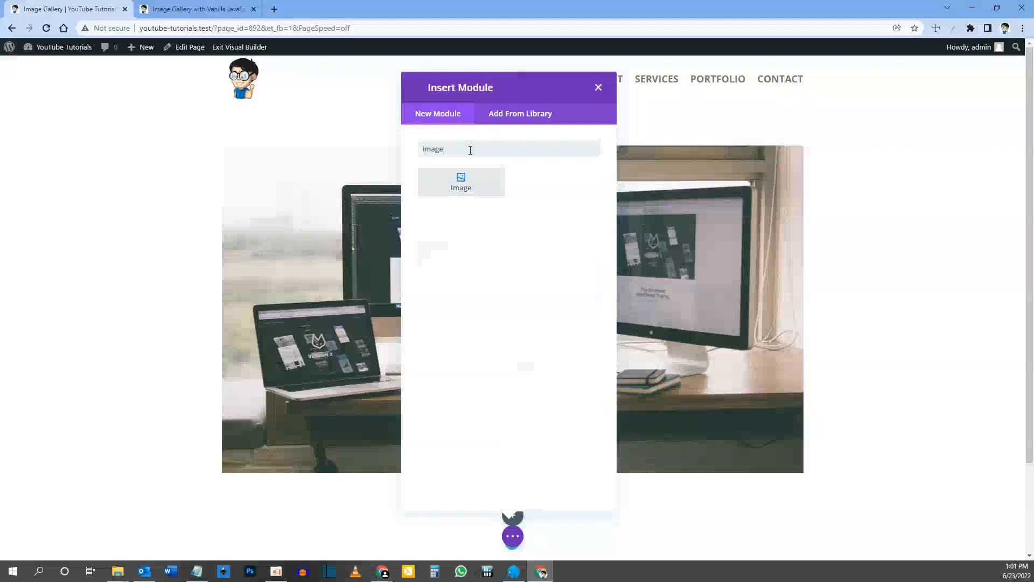
click(452, 185)
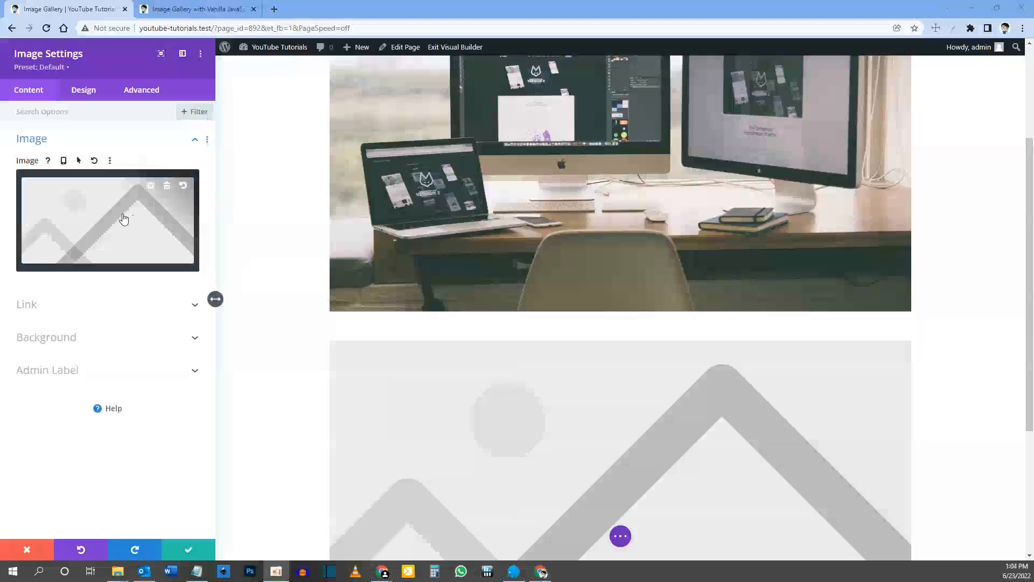
click(121, 217)
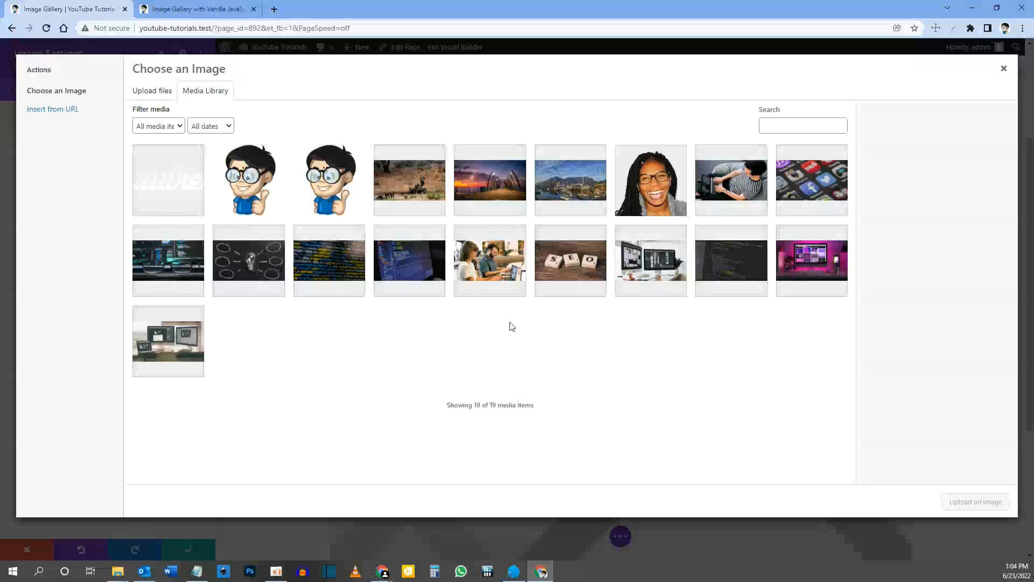
click(807, 269)
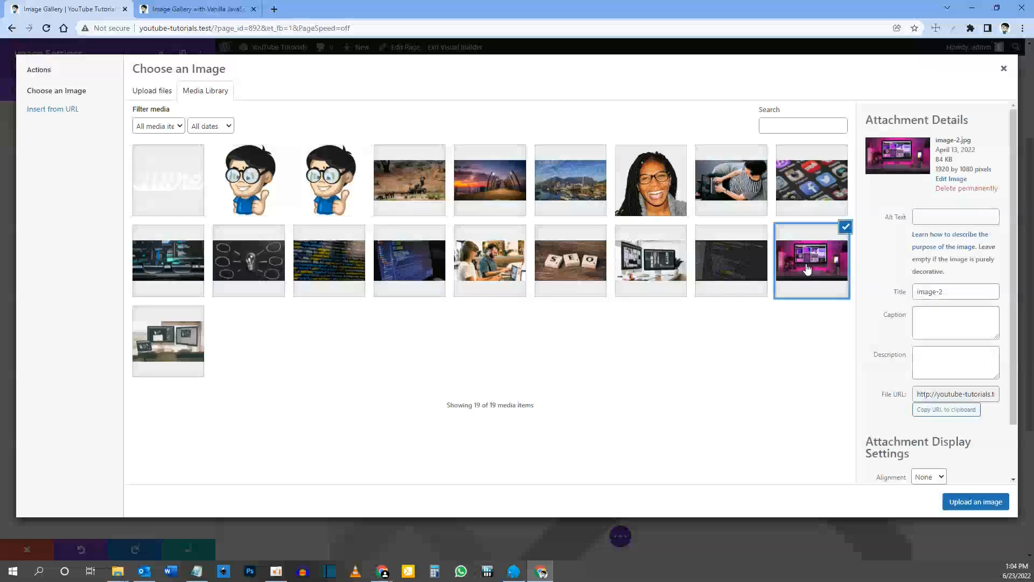
click(965, 502)
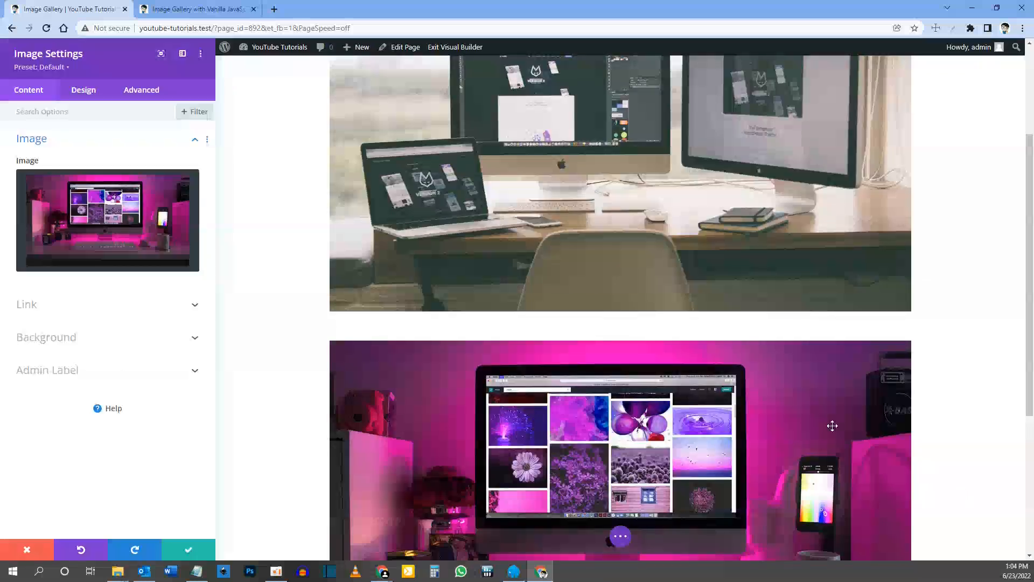
Step: Set the thumbnail image's responsive width to 200px on desktop, 110px on tablet and 60px on phone
mouse_move(139, 241)
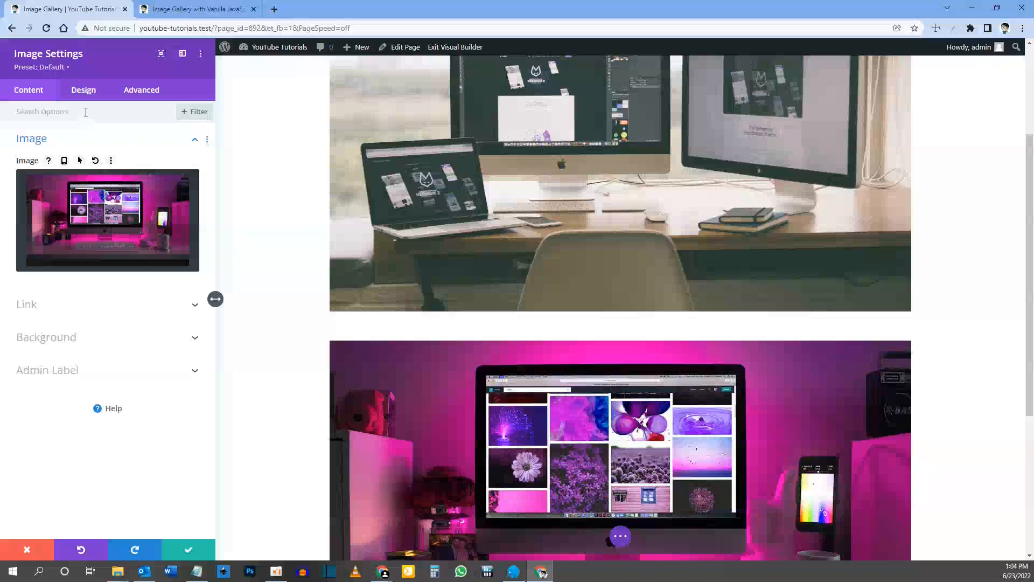
click(83, 92)
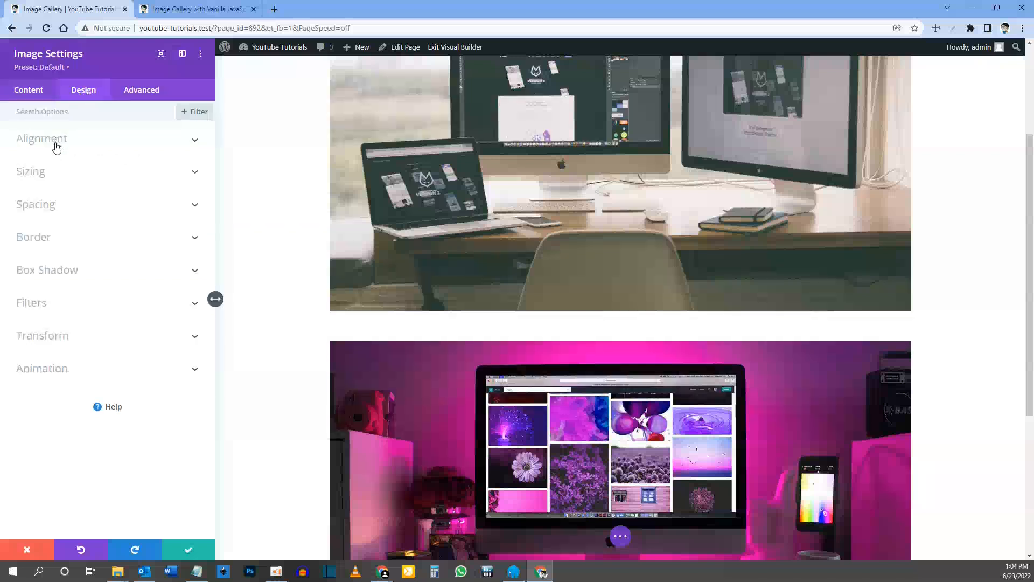
click(48, 177)
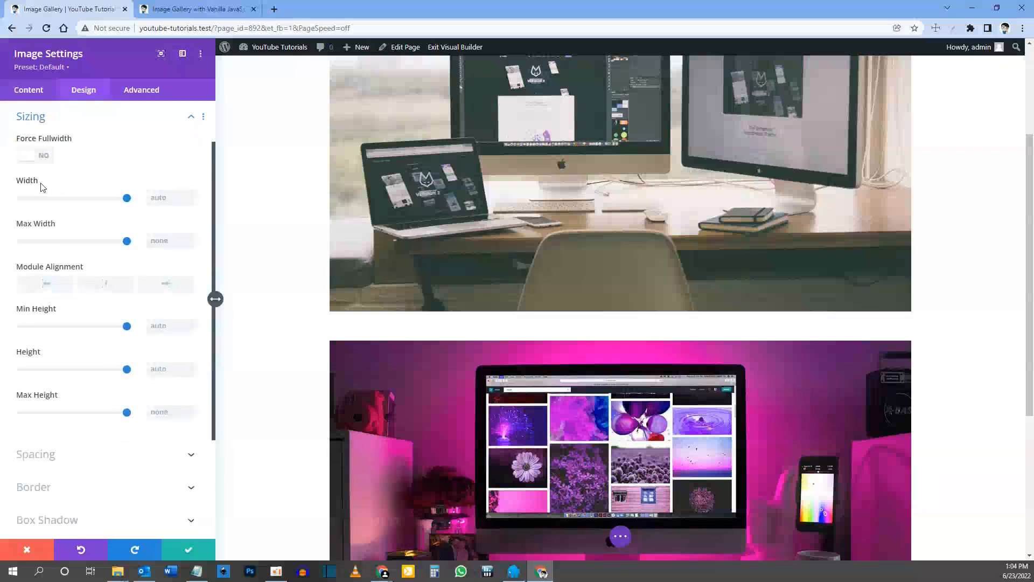
click(78, 184)
mouse_move(80, 182)
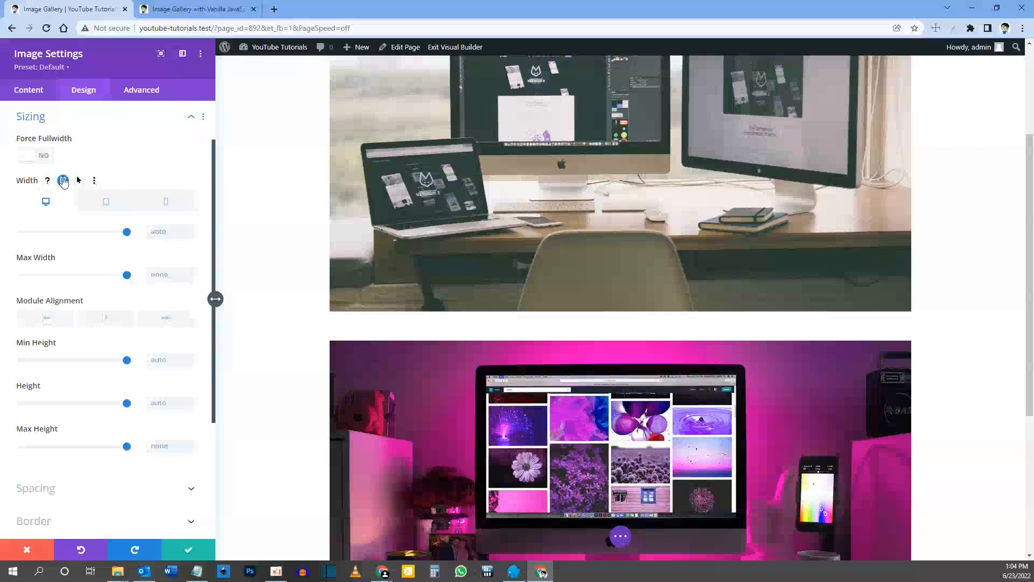
click(62, 181)
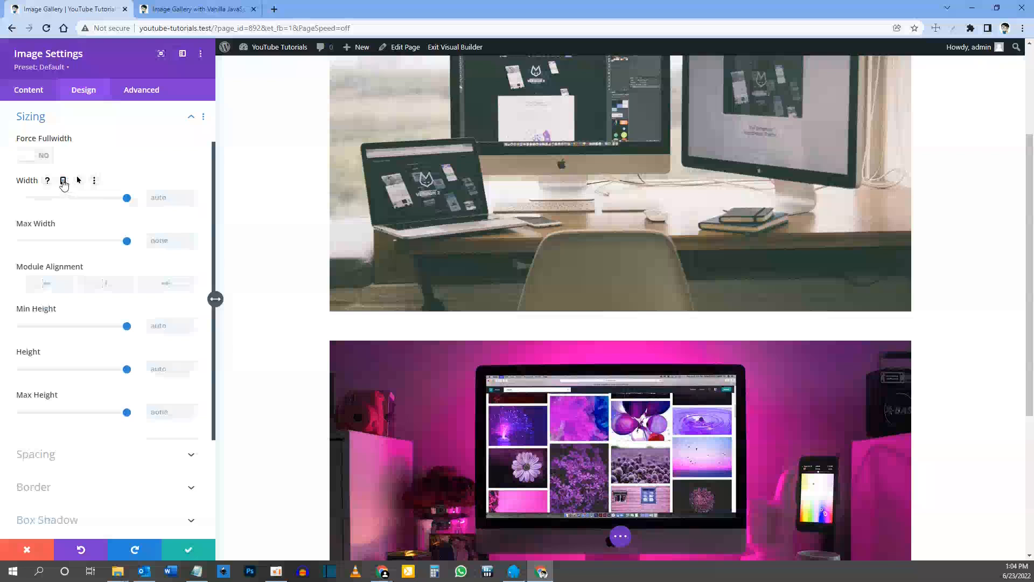
click(63, 181)
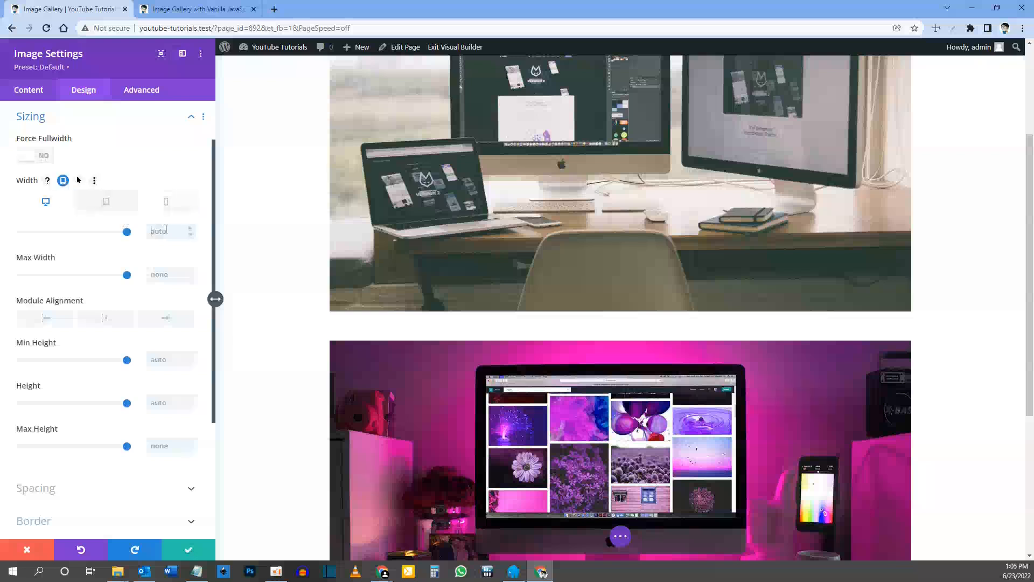
text(200)
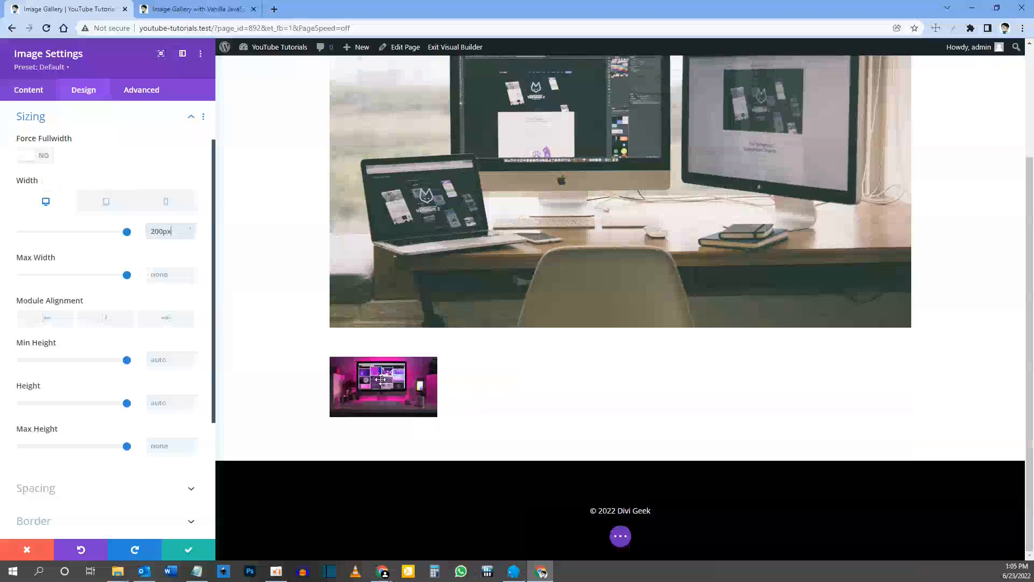
click(107, 202)
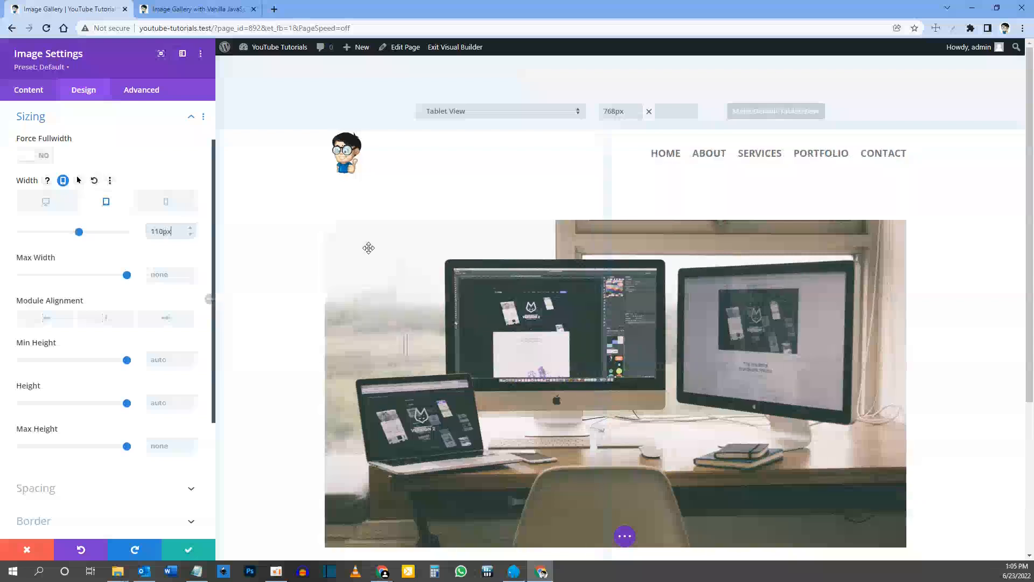
click(170, 206)
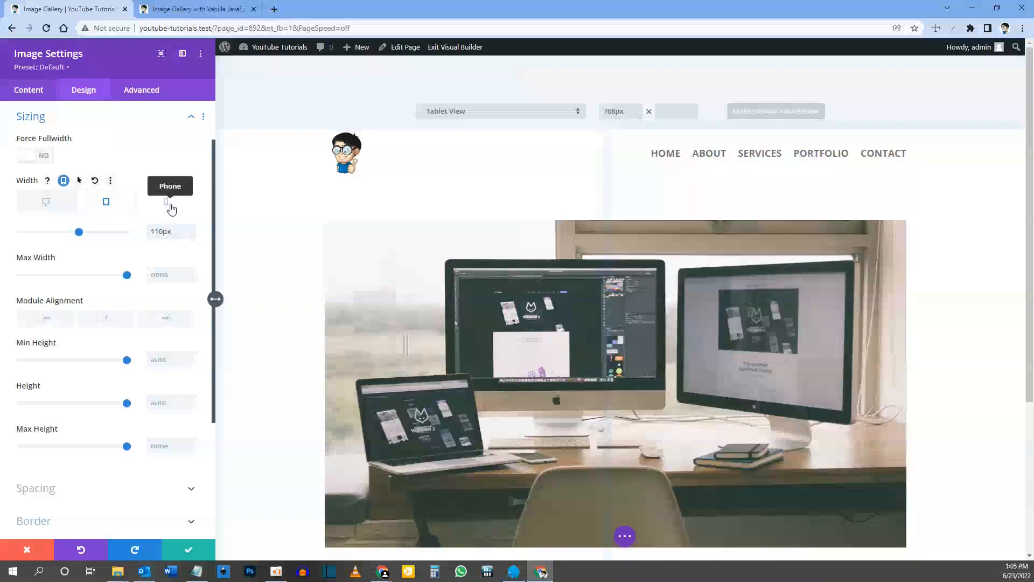
double_click(165, 226)
text(60)
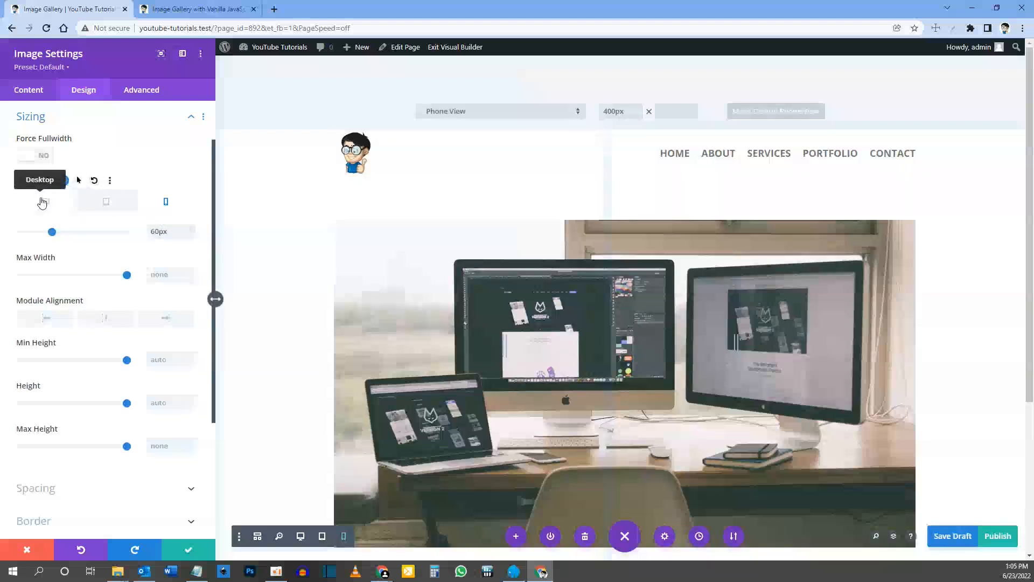
click(42, 202)
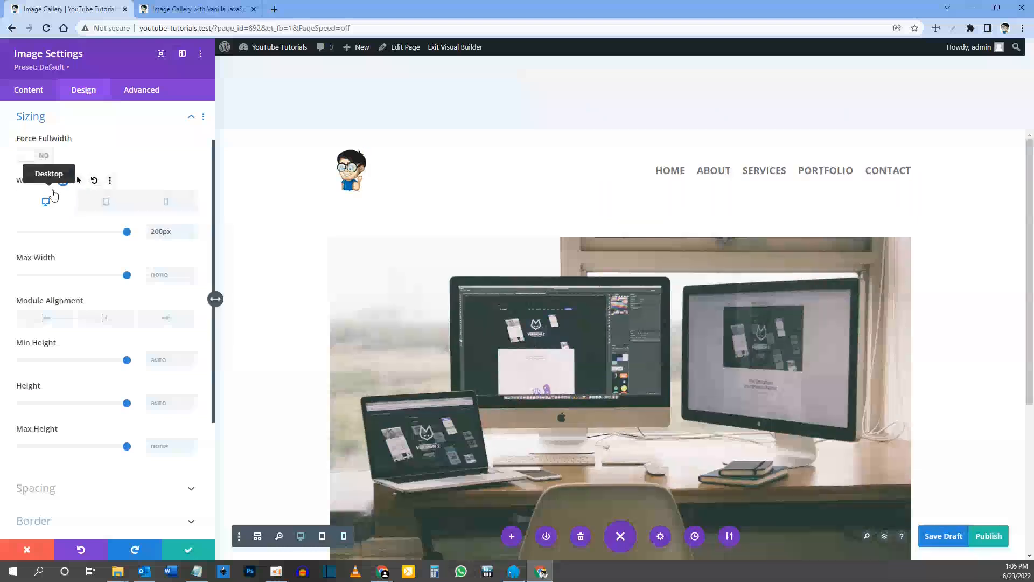
Step: Set the thumbnail module's right margin to 0px in its spacing options
scroll(41, 253, down, 3)
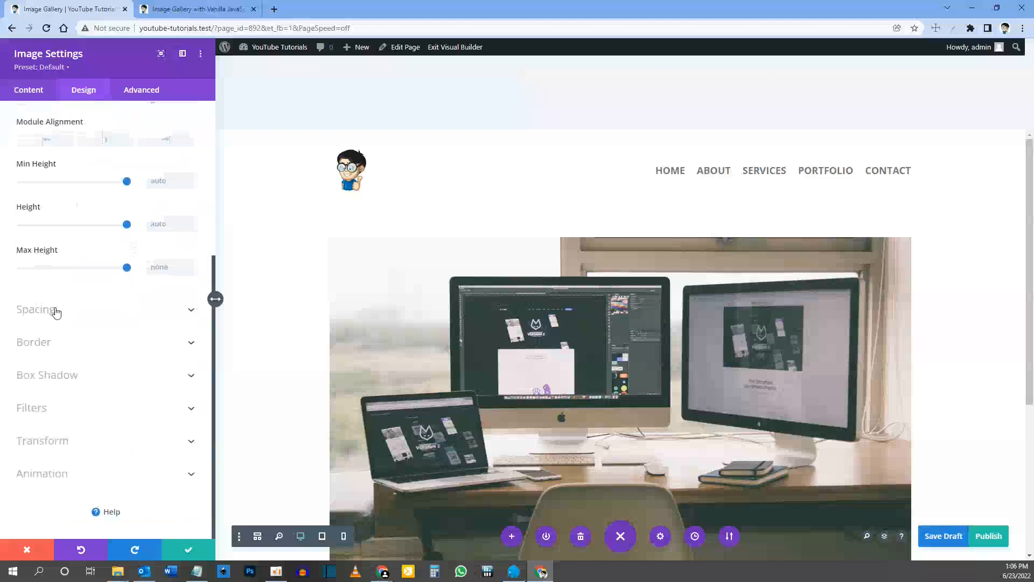
click(55, 311)
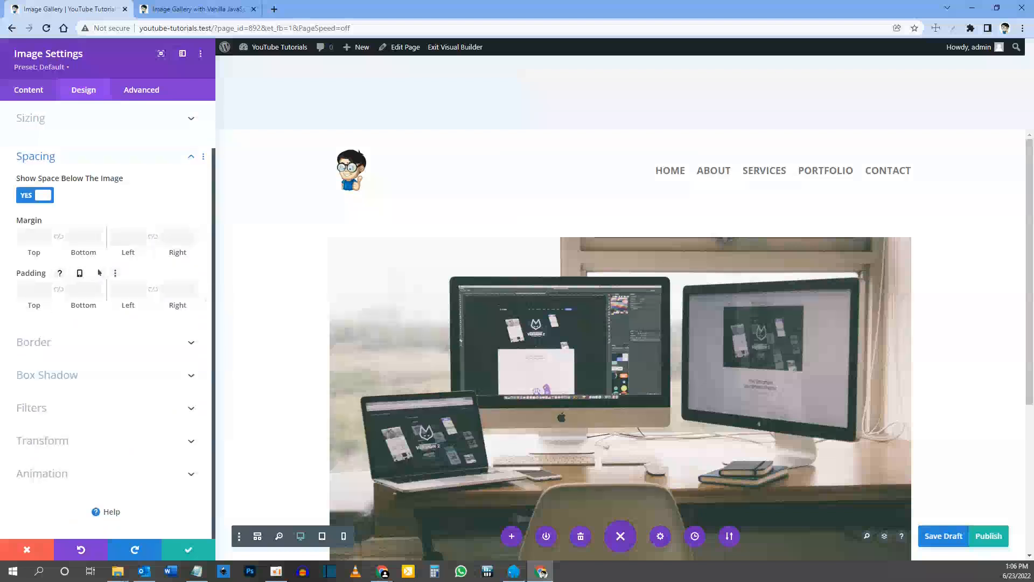
click(176, 237)
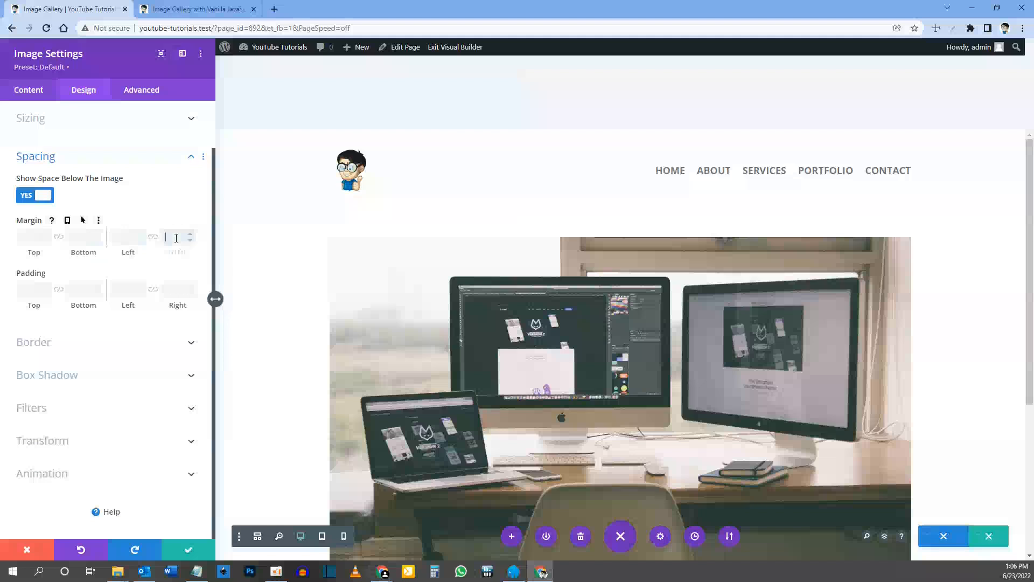
text(0)
scroll(337, 248, down, 4)
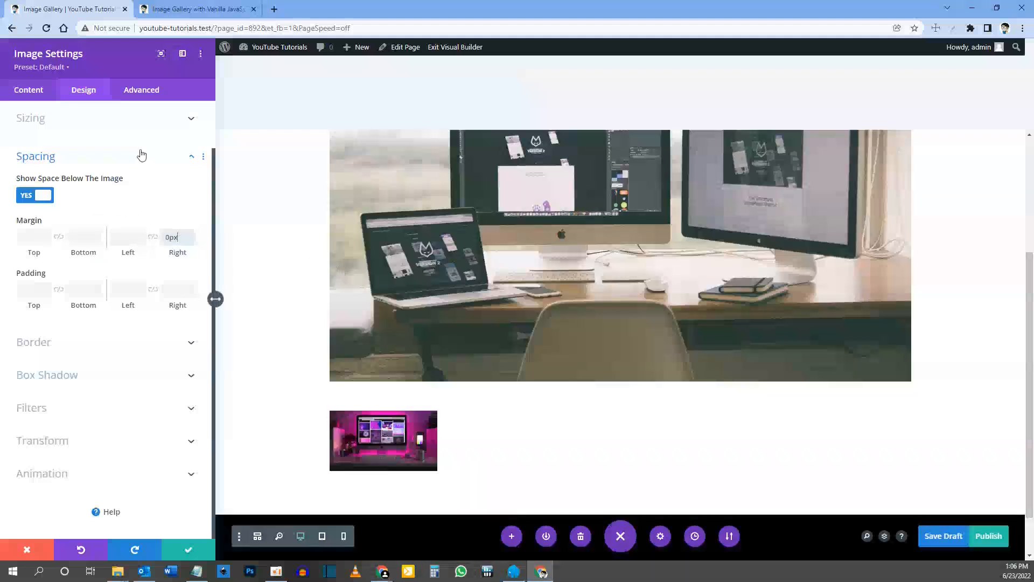
Step: Give the thumbnail module the CSS class dg-thumbnail and save its settings
click(144, 95)
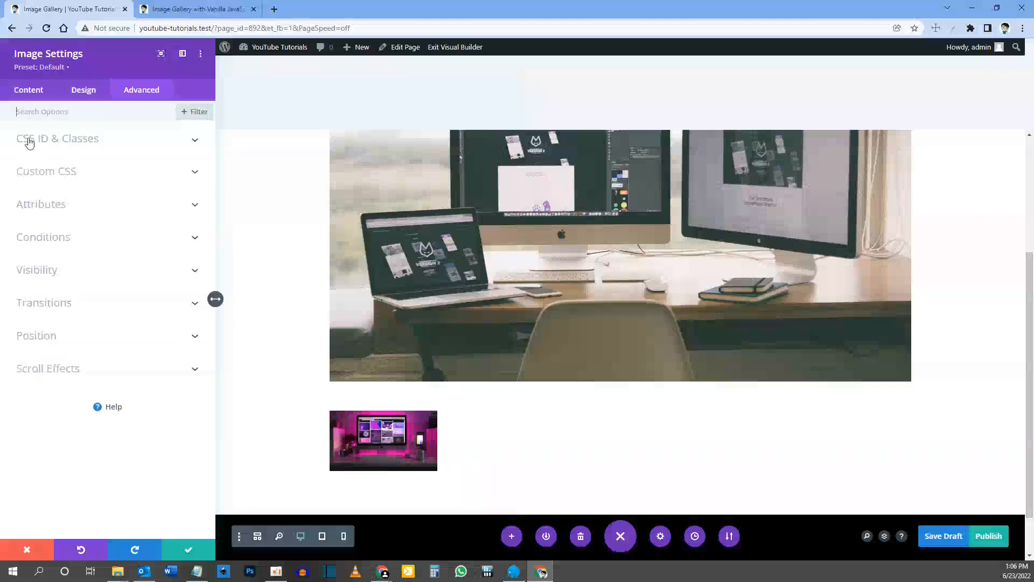
click(73, 141)
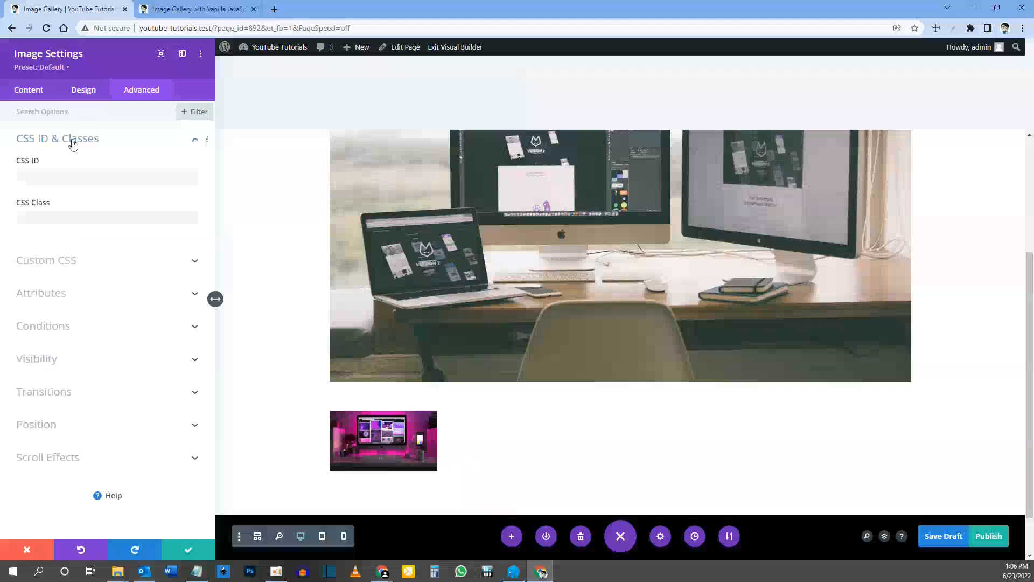
click(50, 219)
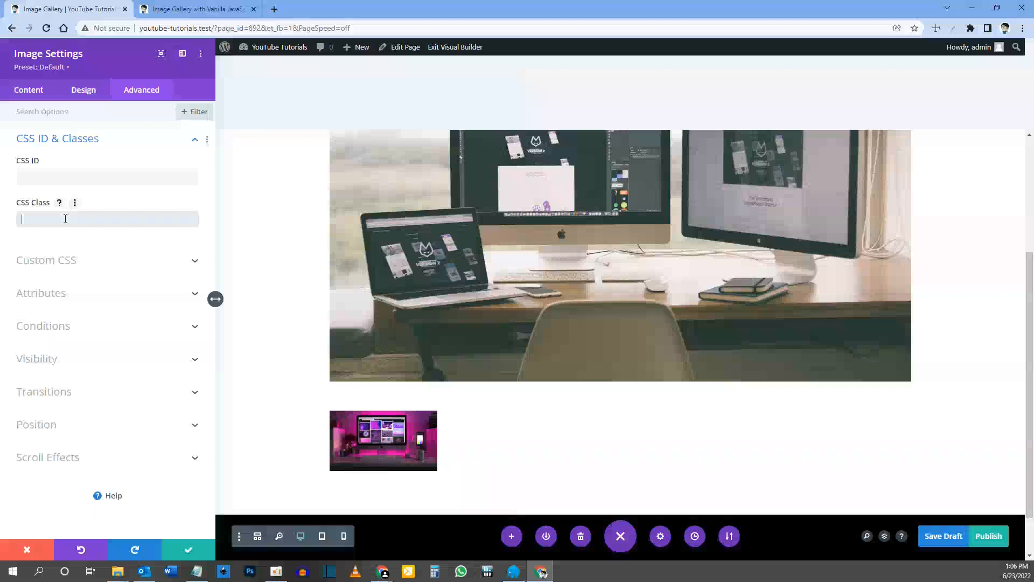
text(dg-thumbnail)
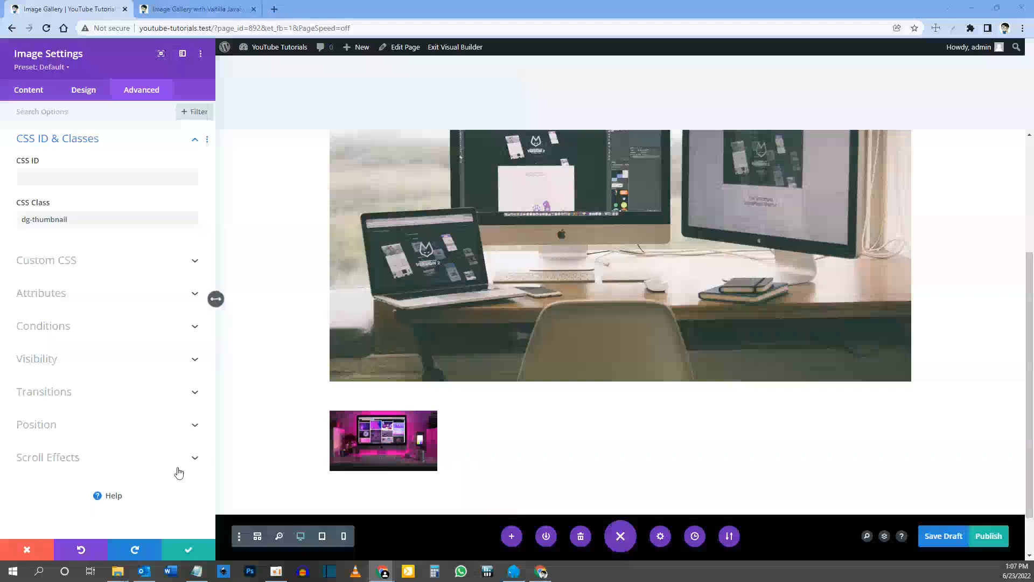
click(188, 549)
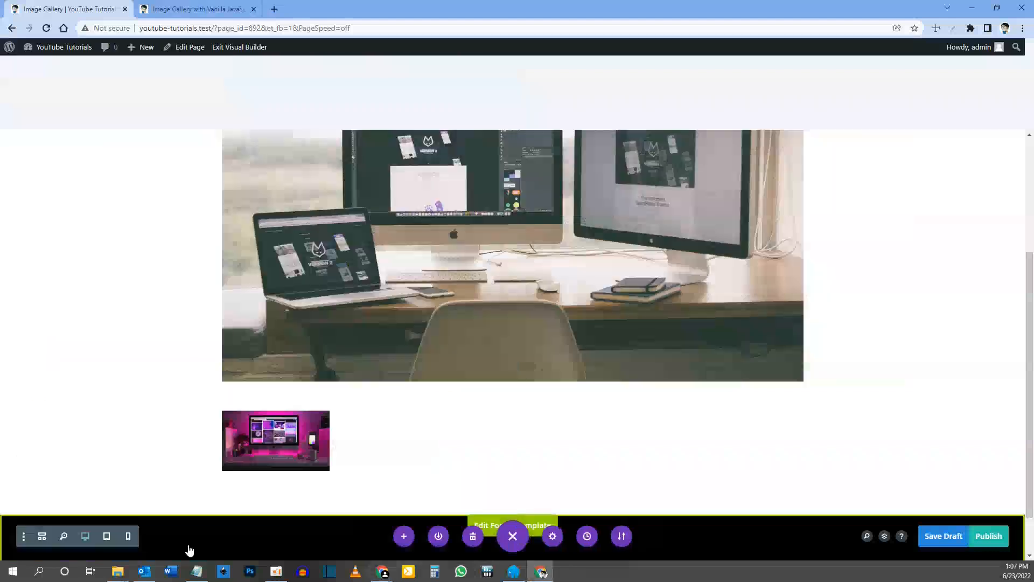
Step: Preview the main image and thumbnail in the tablet, phone and desktop views
key(ctrl+minus)
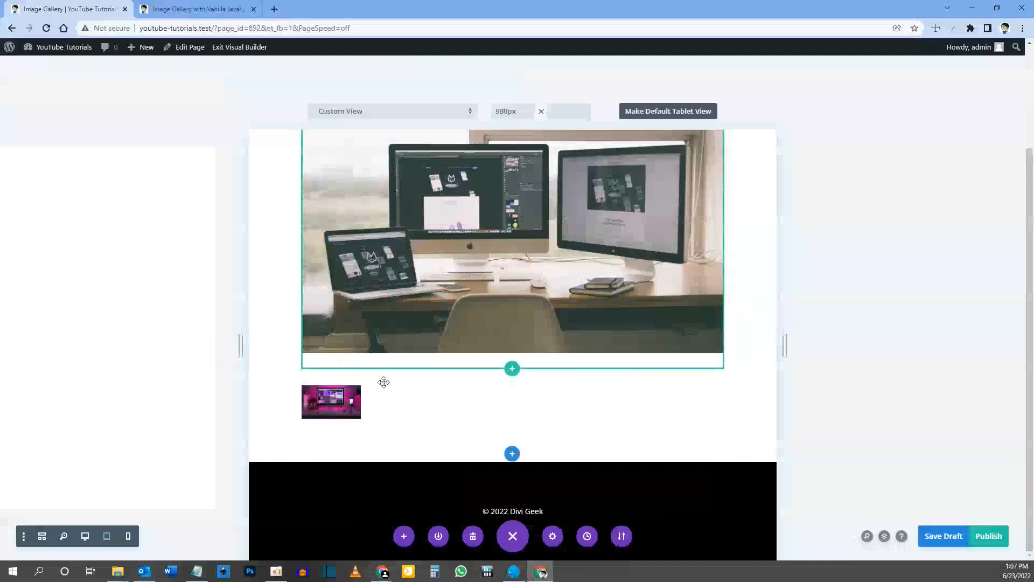
click(84, 542)
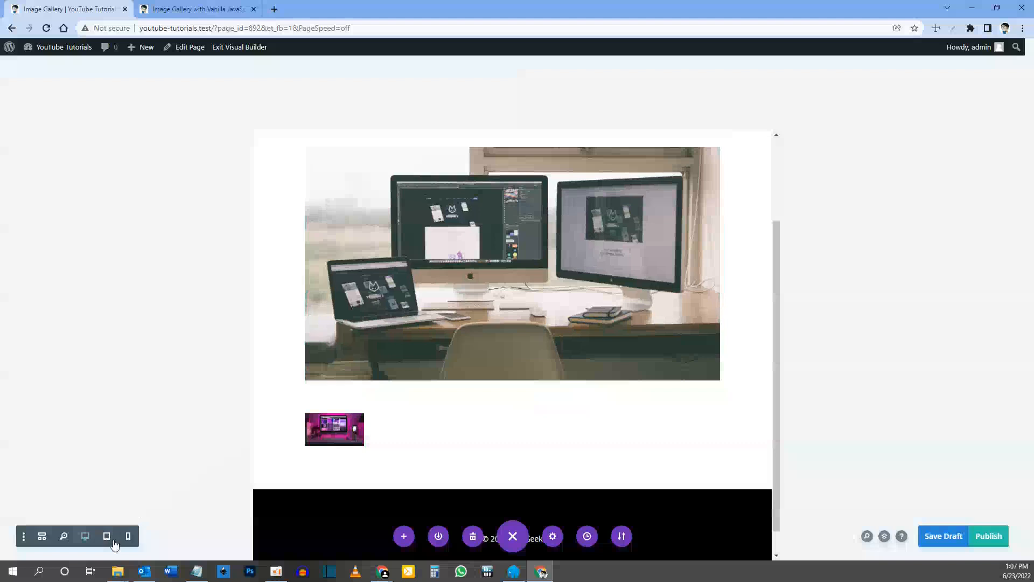
click(106, 537)
click(130, 539)
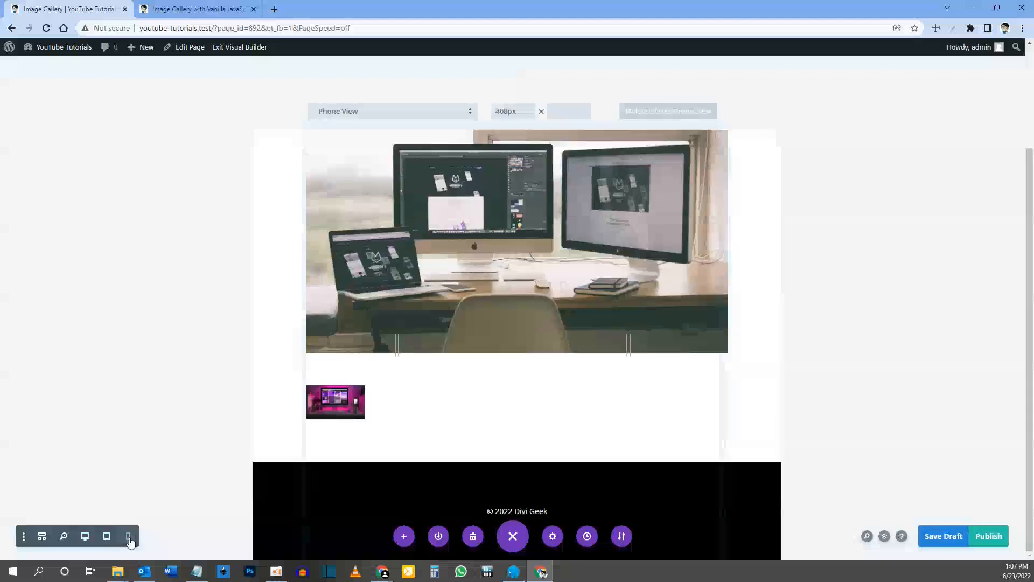
click(86, 536)
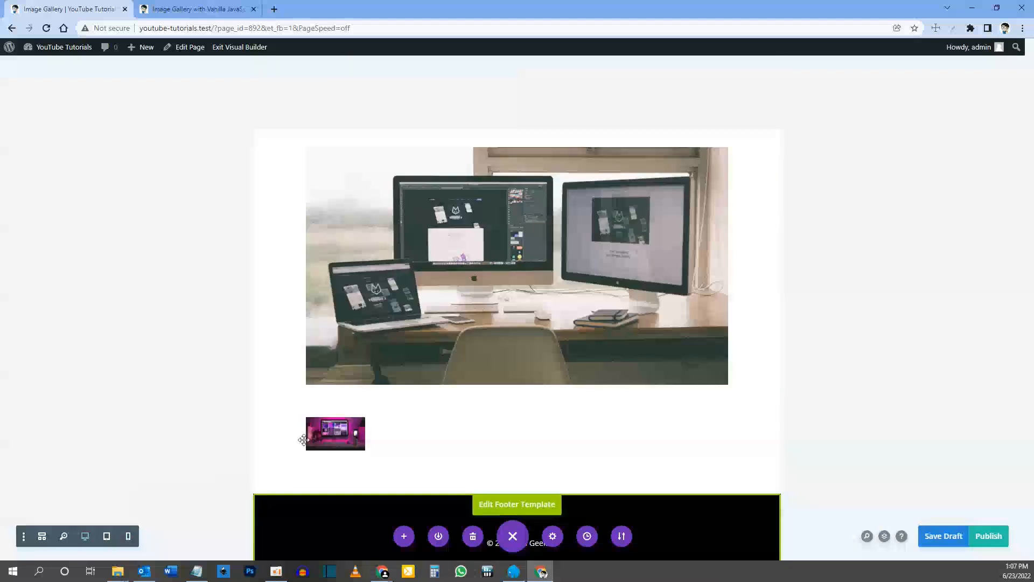
Step: Publish the gallery page and exit the Visual Builder
click(982, 539)
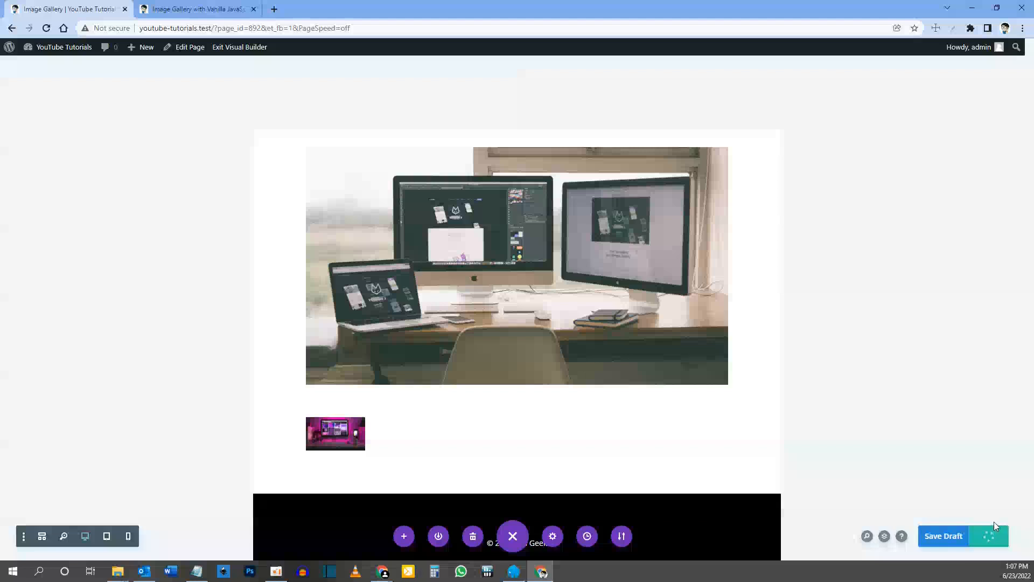
click(254, 51)
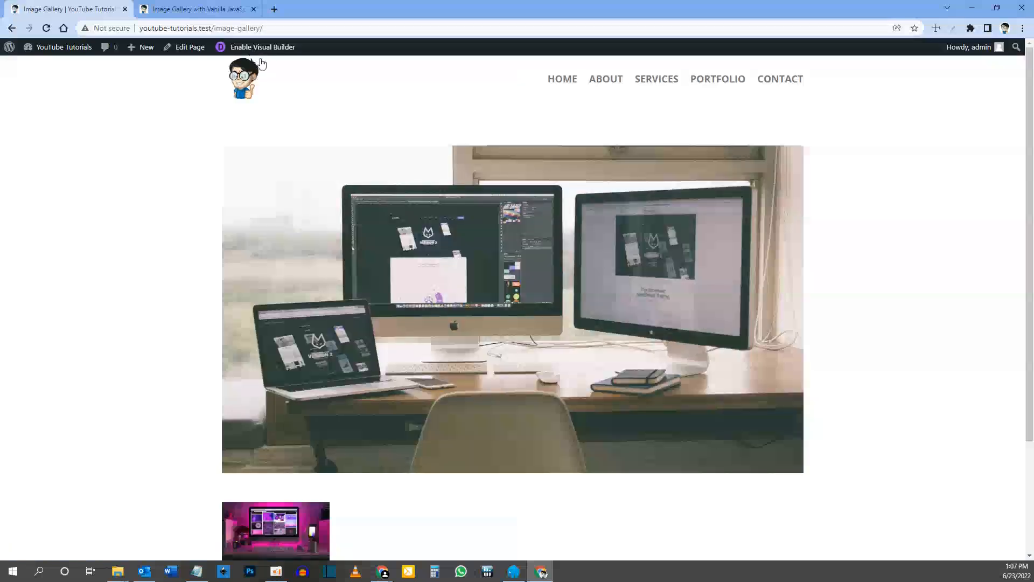
Step: Reopen the page in the Visual Builder and duplicate the image-2 thumbnail module
click(267, 48)
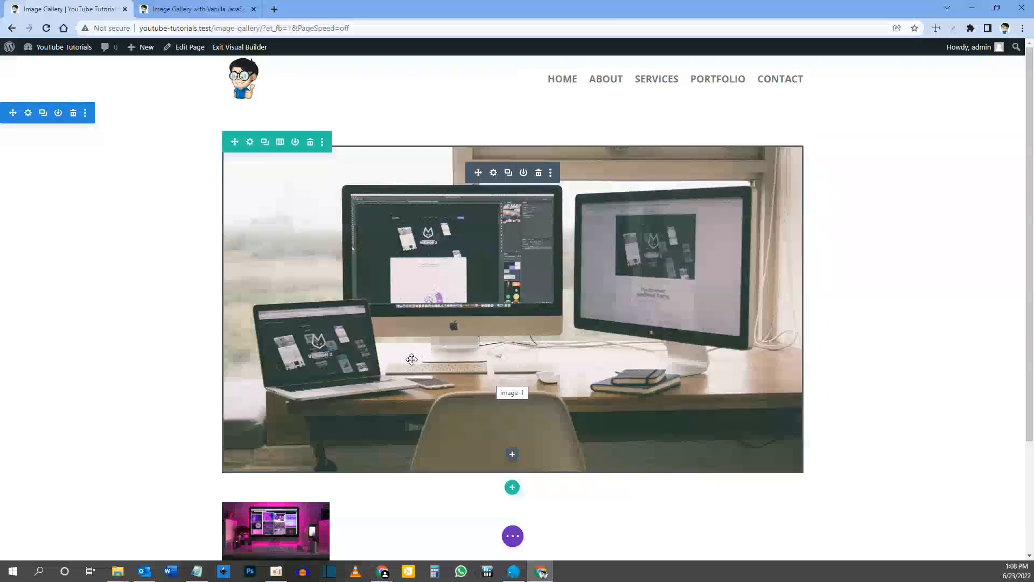
scroll(411, 358, down, 1)
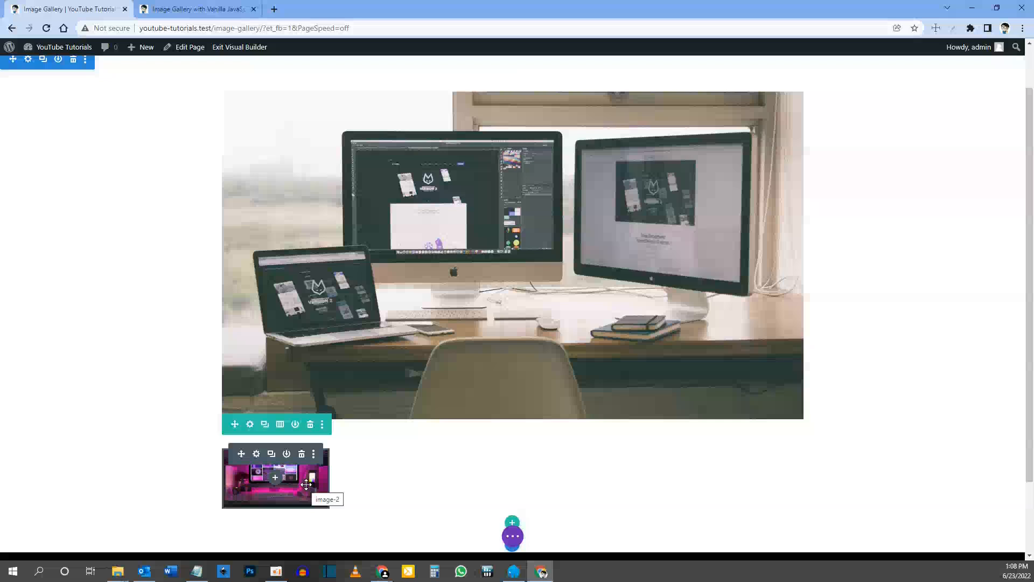
click(272, 457)
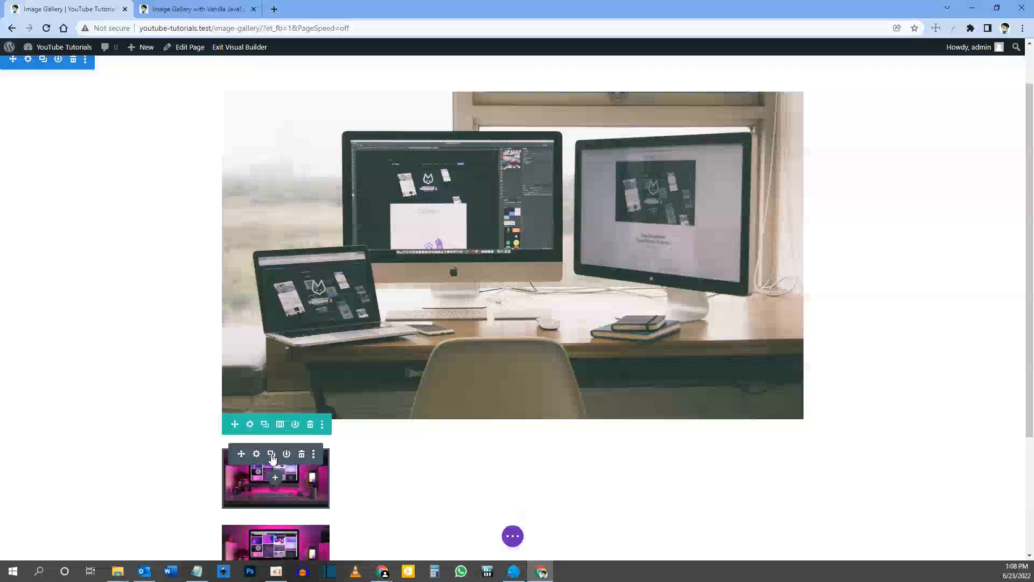
Step: Examine the main image and the column of duplicated thumbnails beneath it
scroll(280, 479, down, 5)
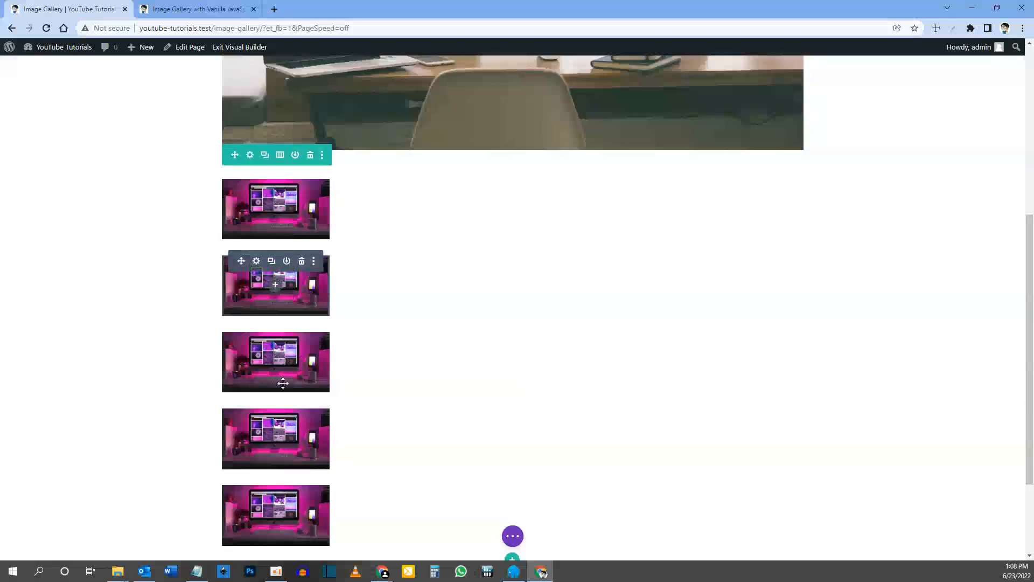
scroll(352, 262, up, 1)
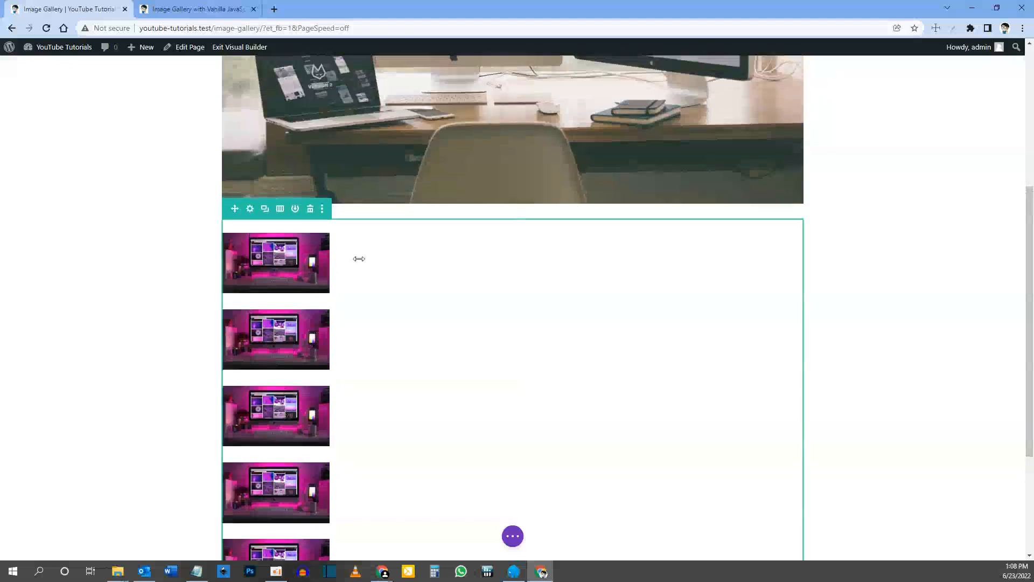
scroll(353, 261, up, 3)
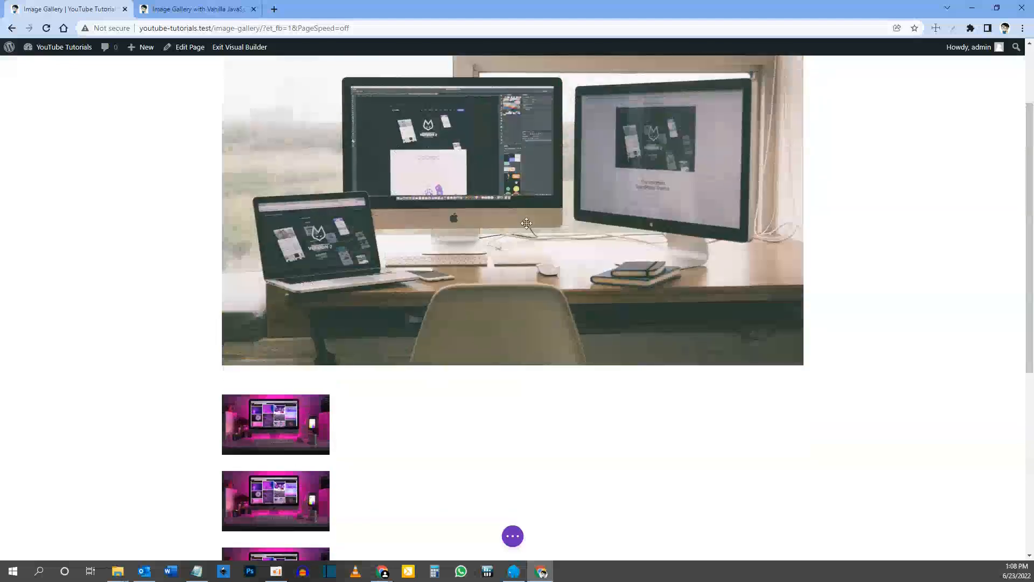
scroll(366, 290, down, 1)
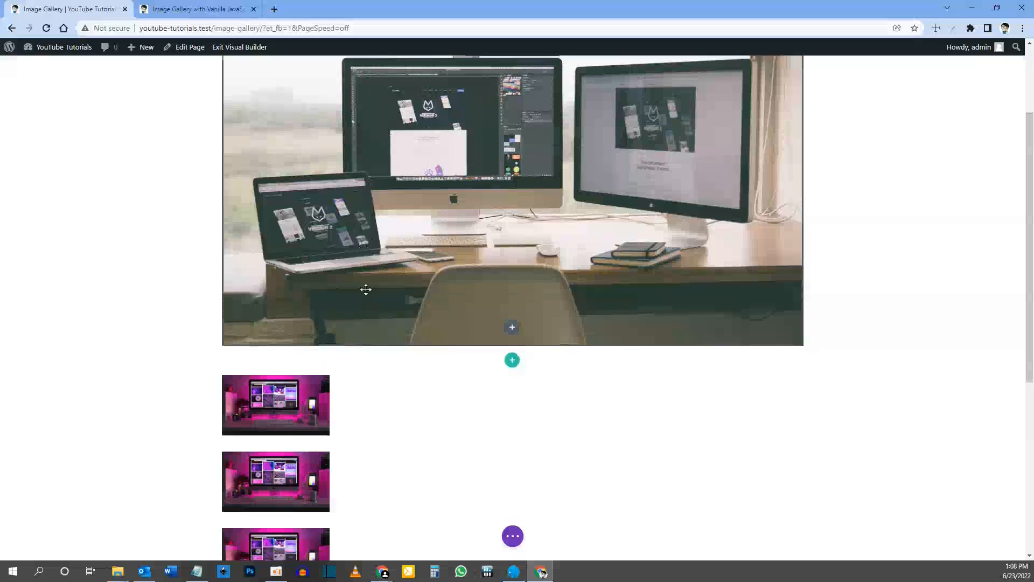
scroll(365, 289, down, 4)
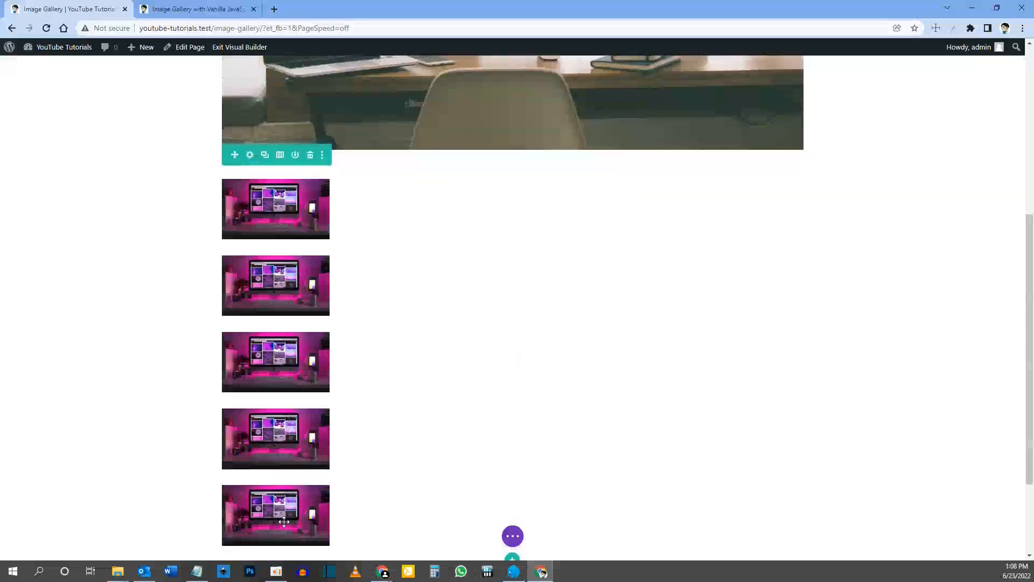
scroll(475, 353, up, 2)
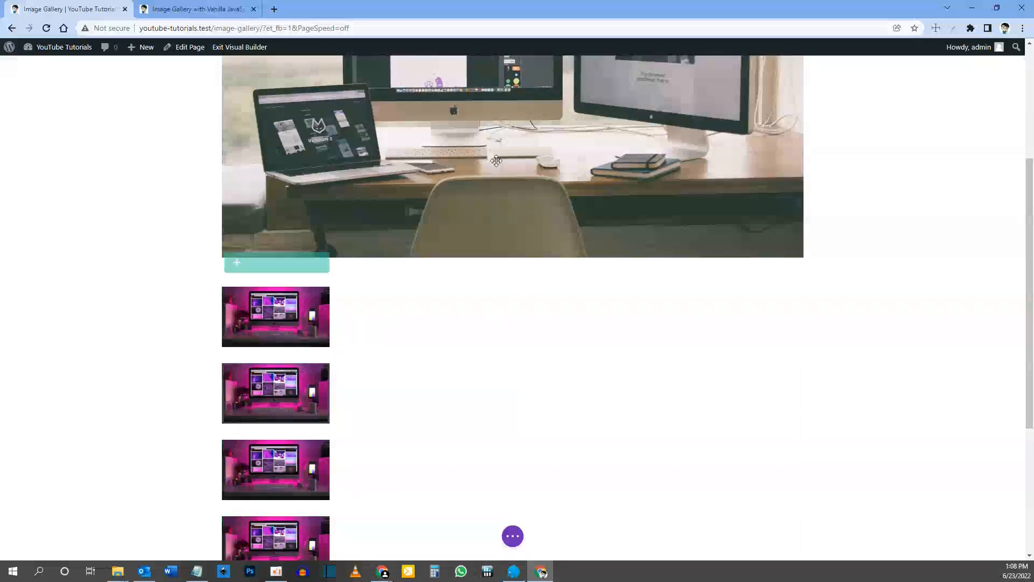
scroll(496, 160, up, 3)
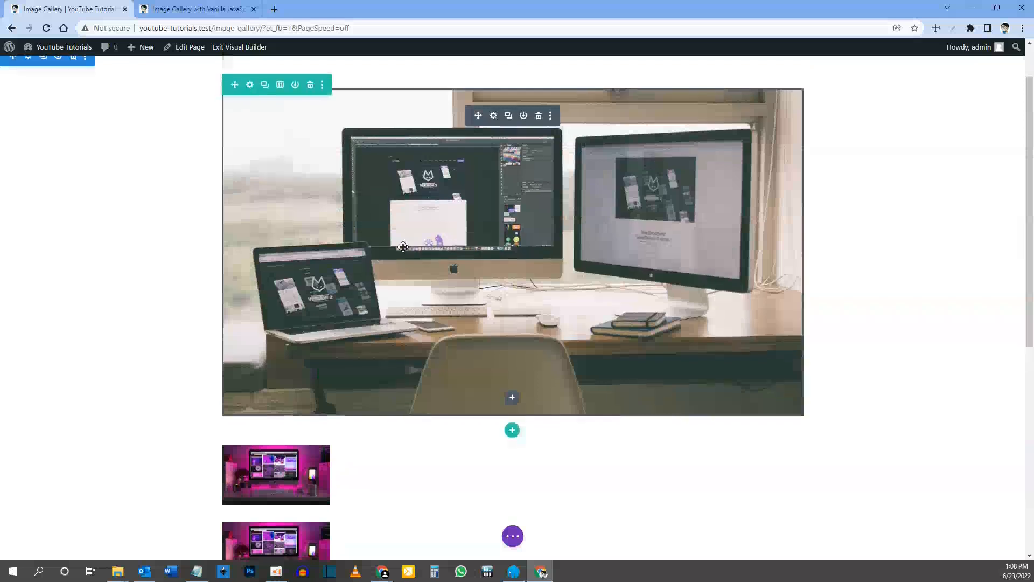
scroll(403, 247, down, 3)
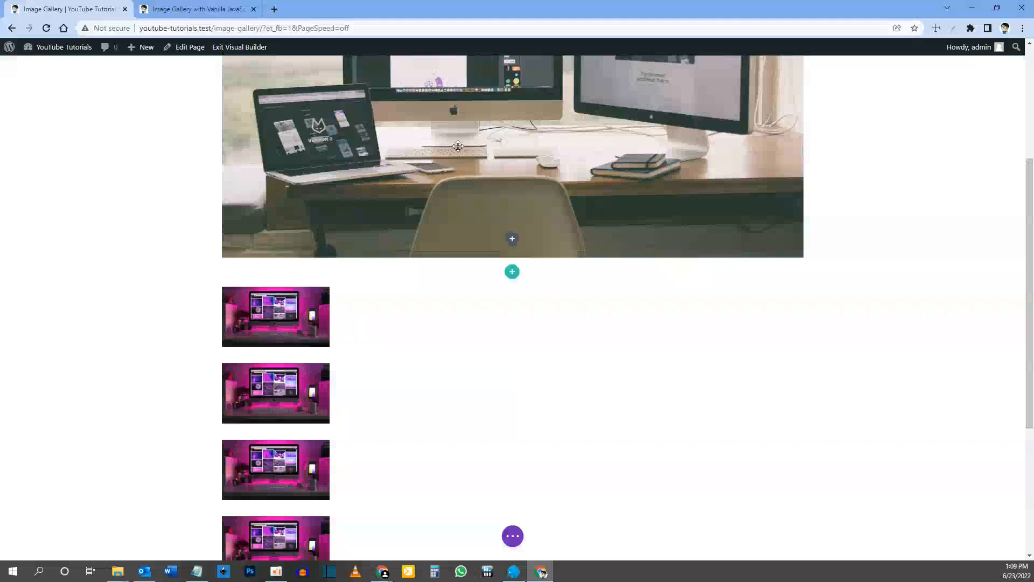
scroll(433, 156, up, 1)
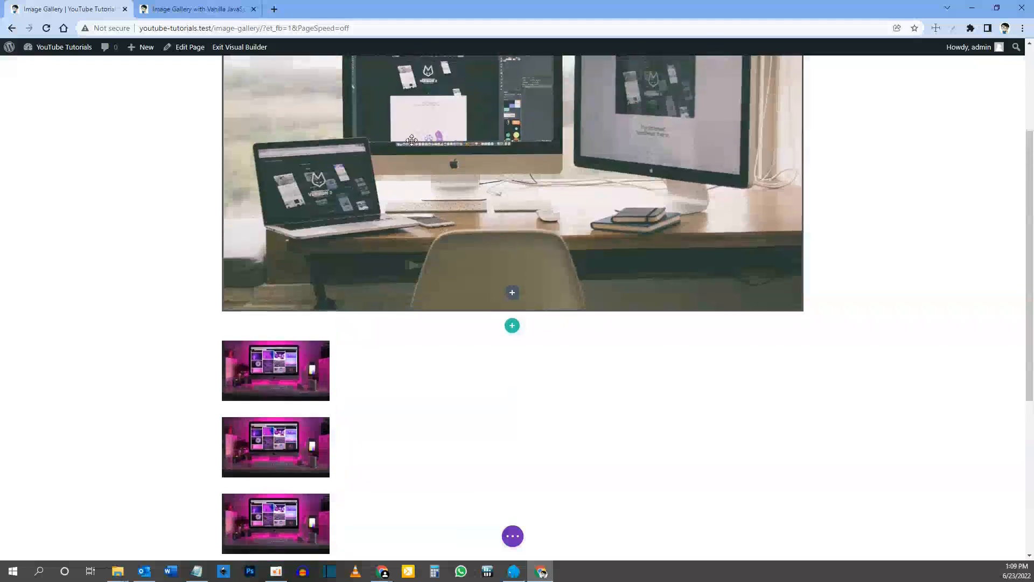
scroll(411, 141, up, 2)
scroll(268, 354, down, 2)
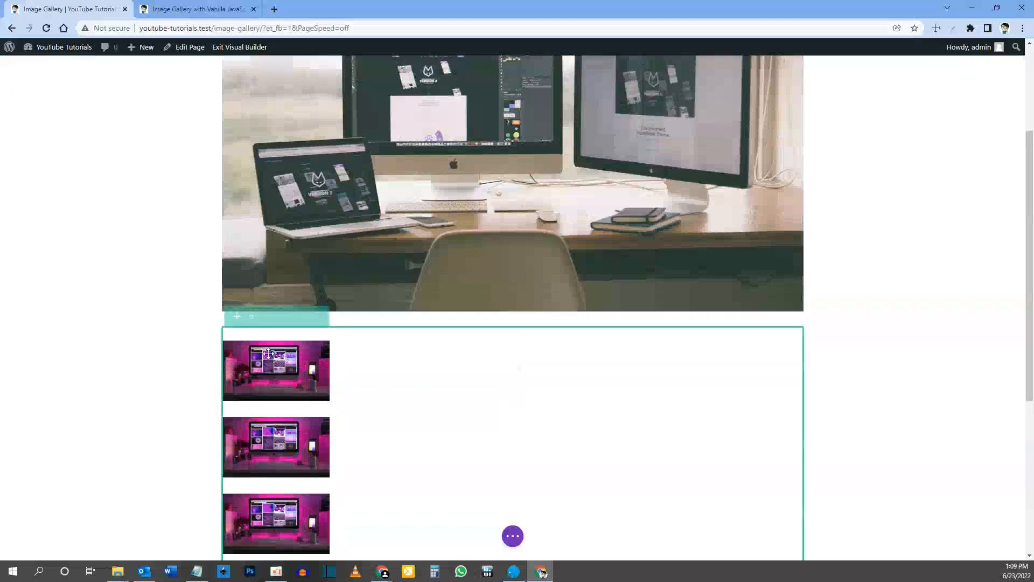
Step: Replace the first thumbnail's picture with image-1.jpg from the media library and save the module settings
click(256, 347)
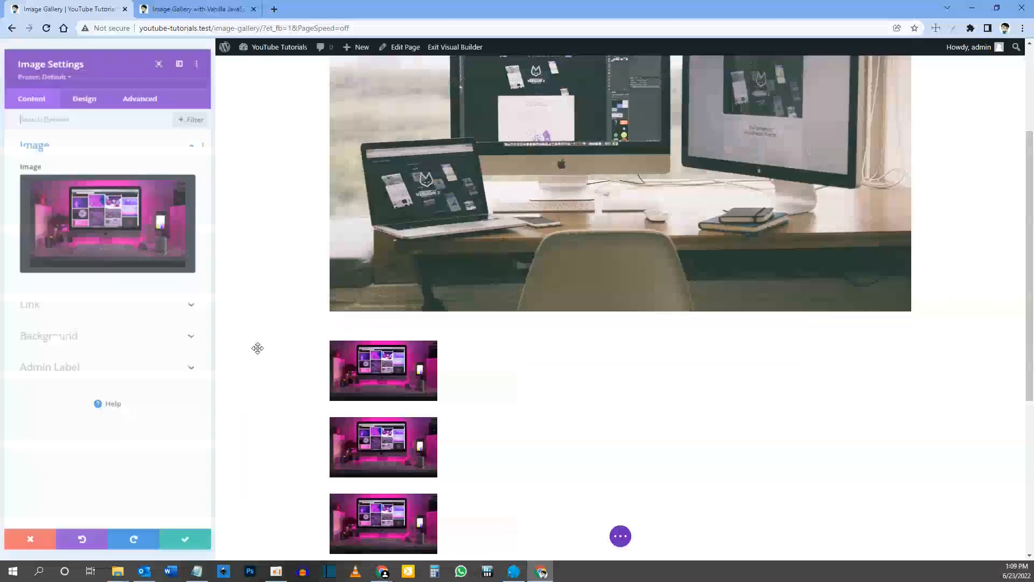
click(119, 208)
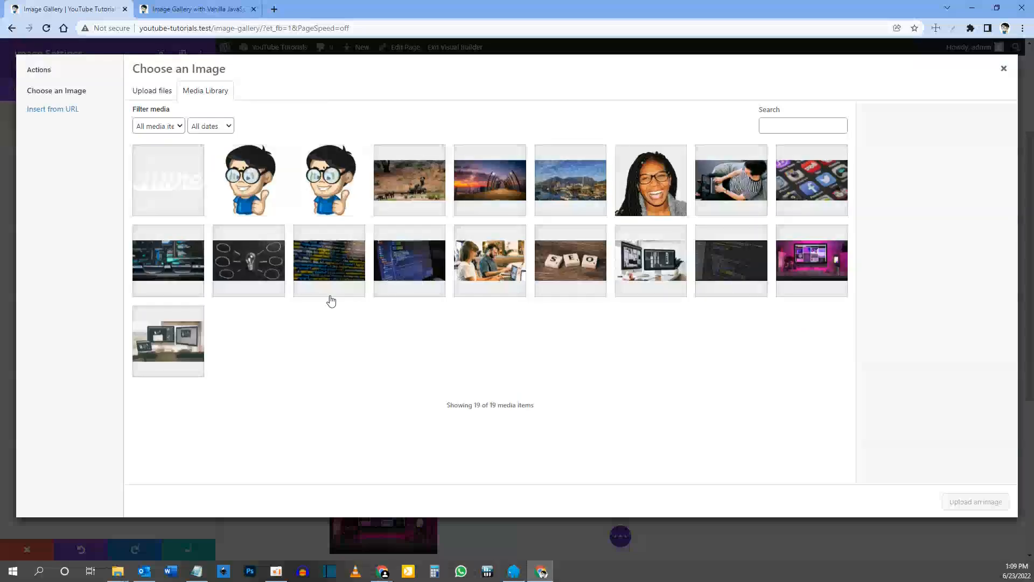
click(181, 342)
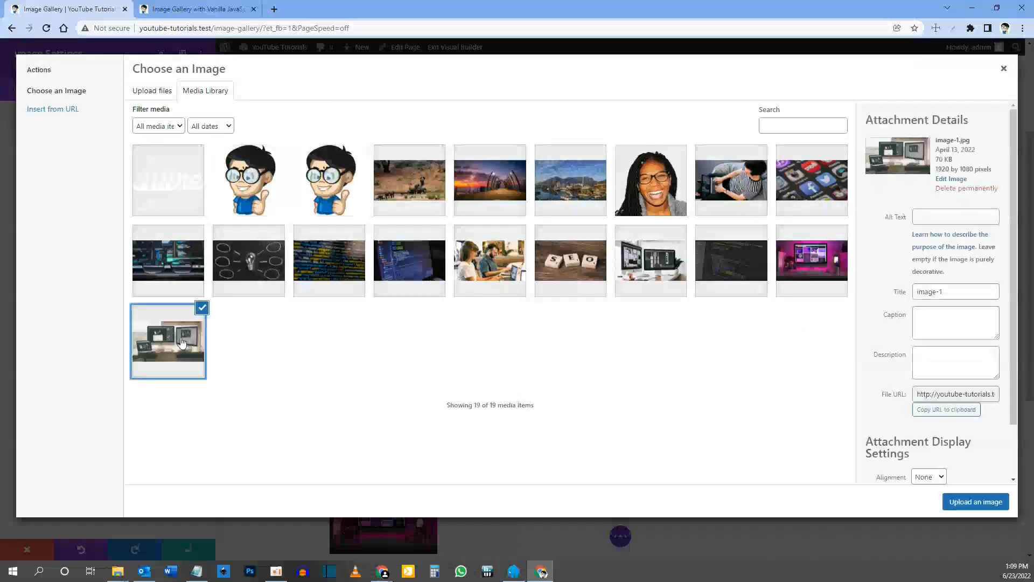
click(972, 502)
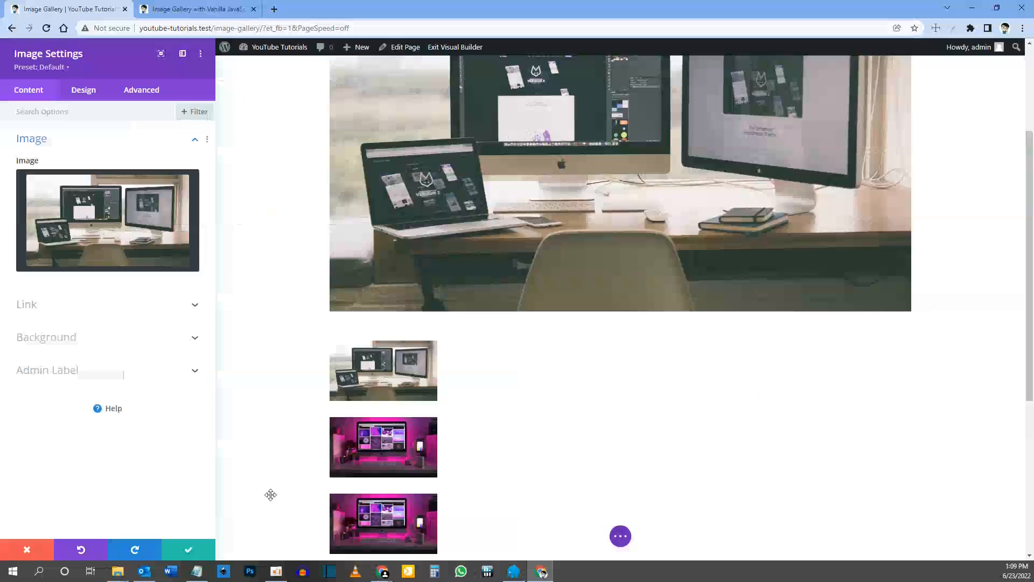
click(183, 549)
Step: Replace the third, fourth and fifth thumbnails with the dark code, white-desk monitors and SEO tiles pictures, saving each module
scroll(306, 432, down, 1)
scroll(306, 433, down, 3)
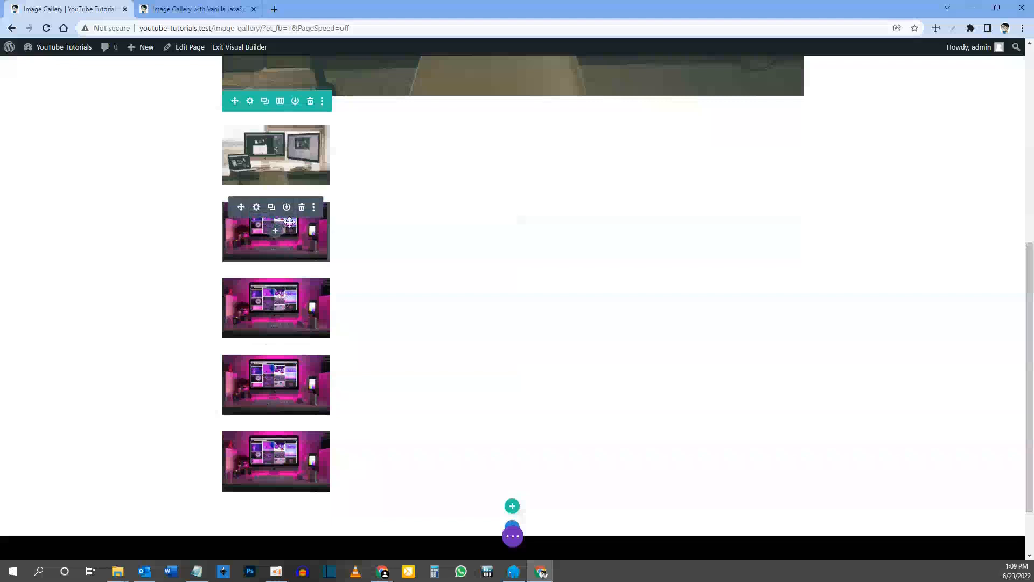
click(257, 207)
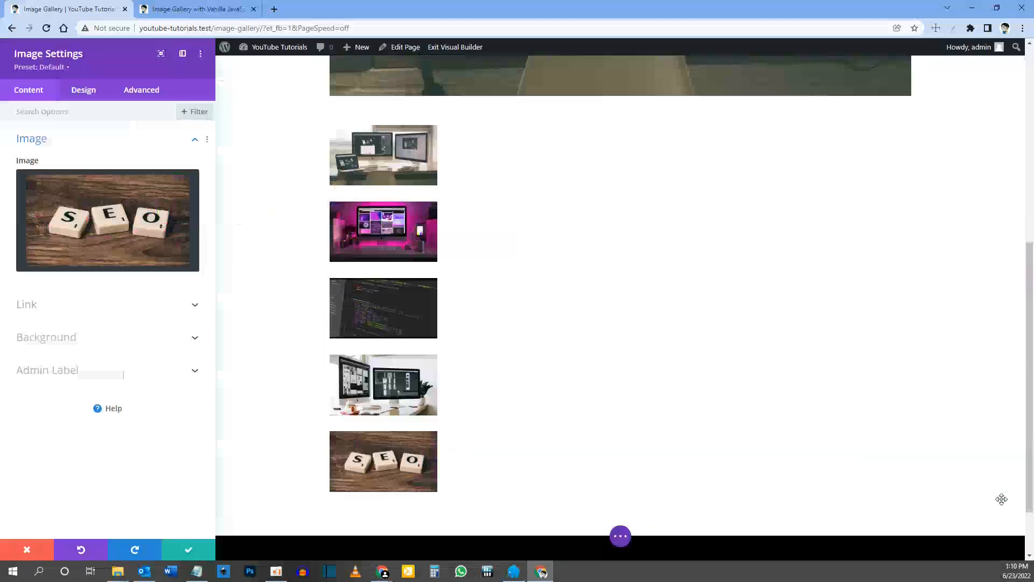
click(191, 550)
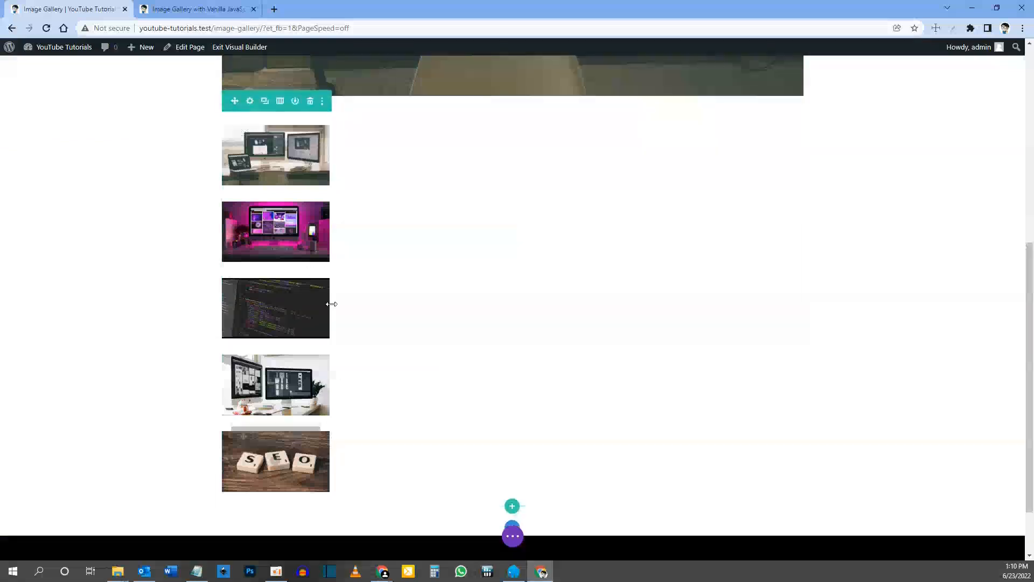
Step: Add display: flex; to the main element custom CSS of the column in the thumbnail row
scroll(331, 299, up, 2)
scroll(335, 297, down, 1)
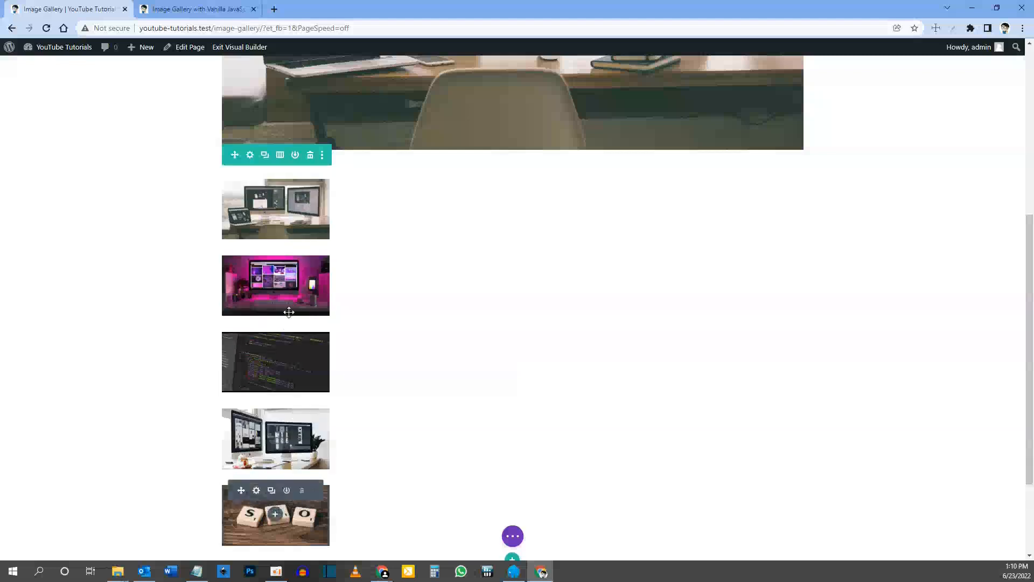
click(250, 156)
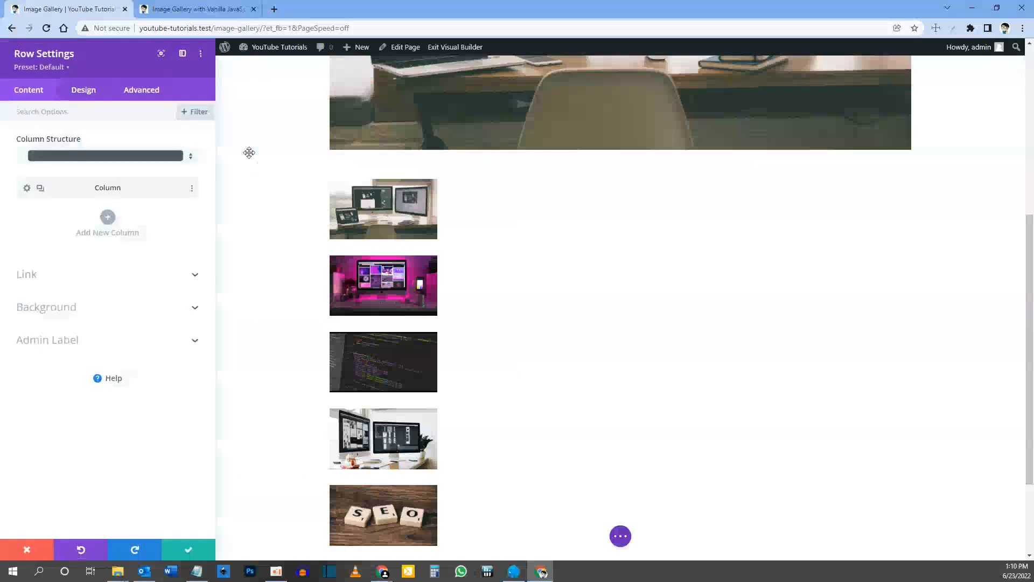
click(26, 188)
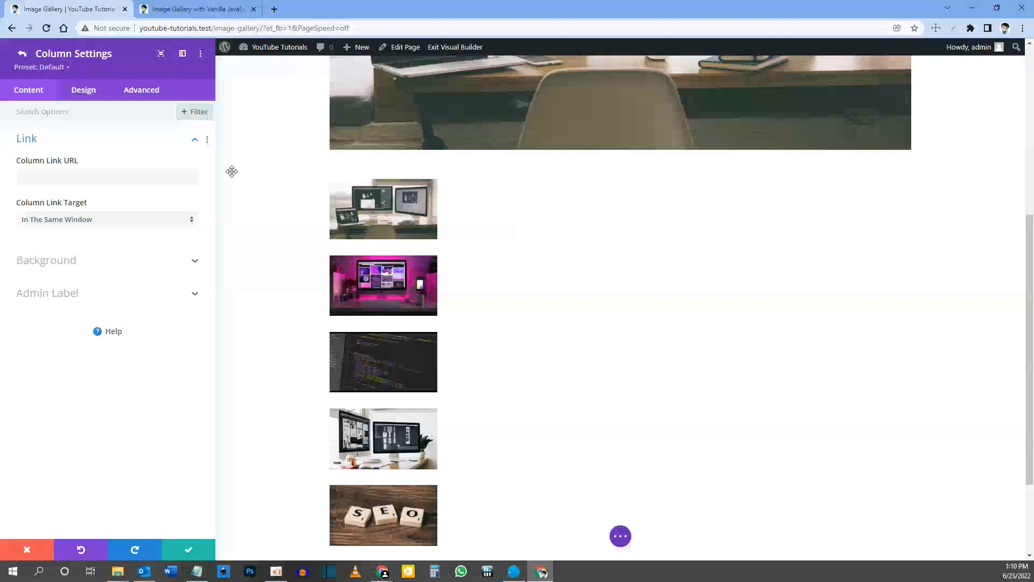
click(141, 91)
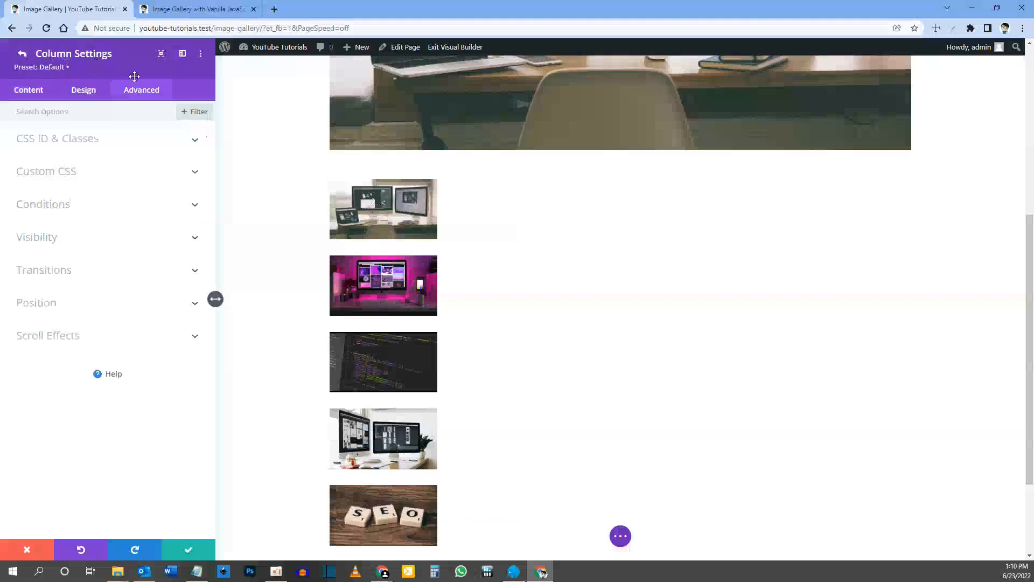
click(60, 172)
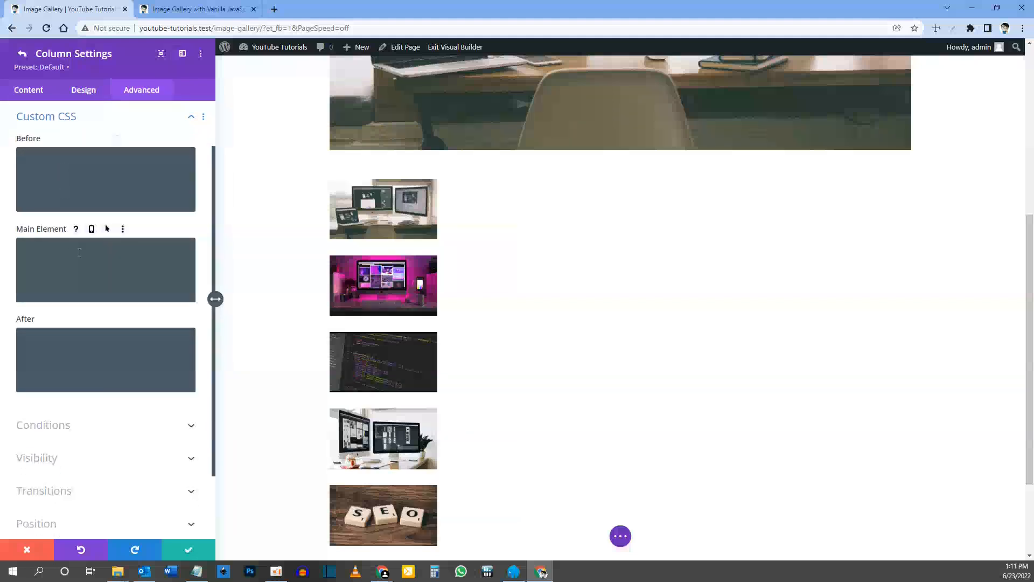
click(37, 248)
text(:)
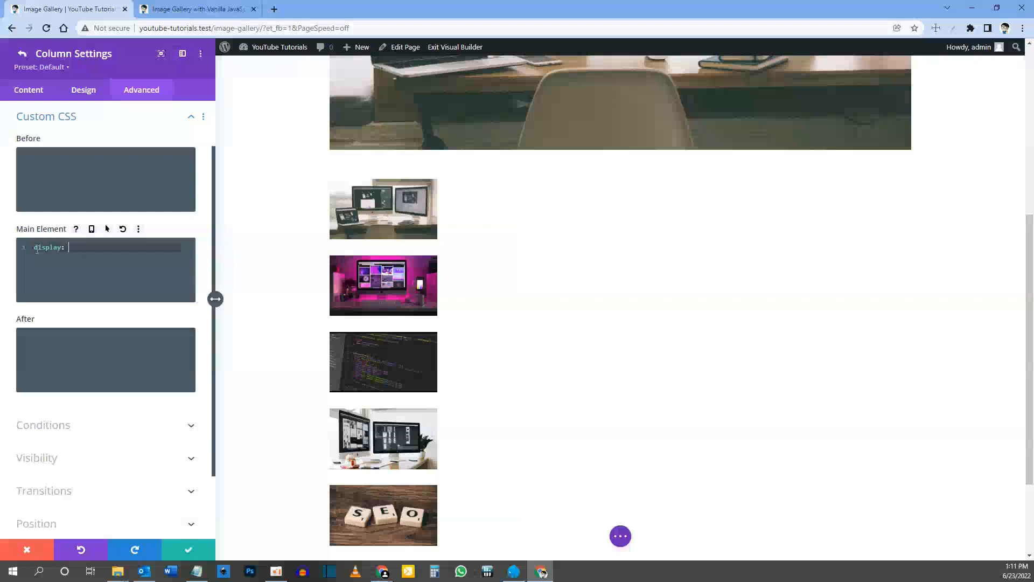
text( flex;)
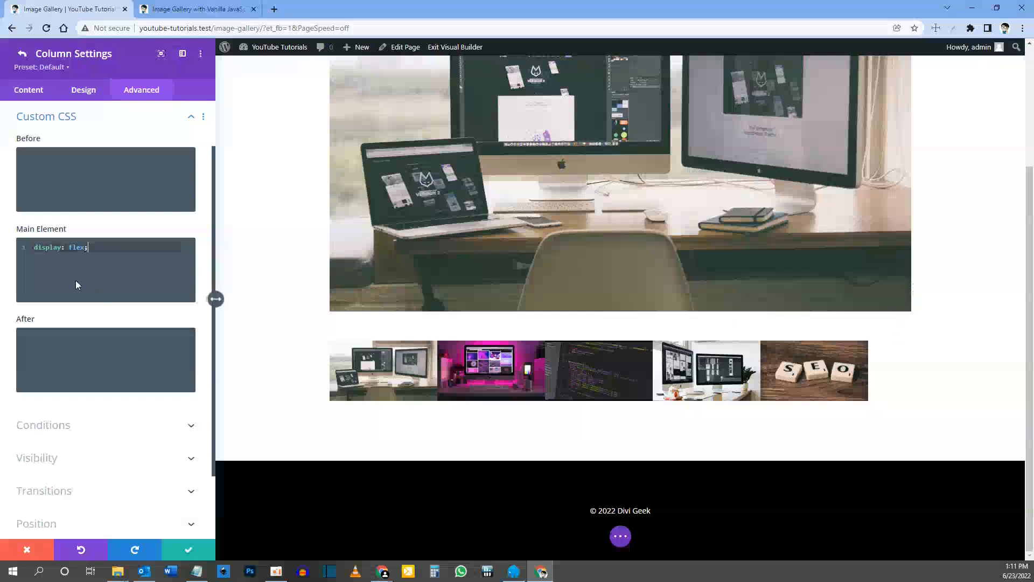
Step: Add justify-content: space-between; to the column's main element CSS, and save the column and row settings
key(Return)
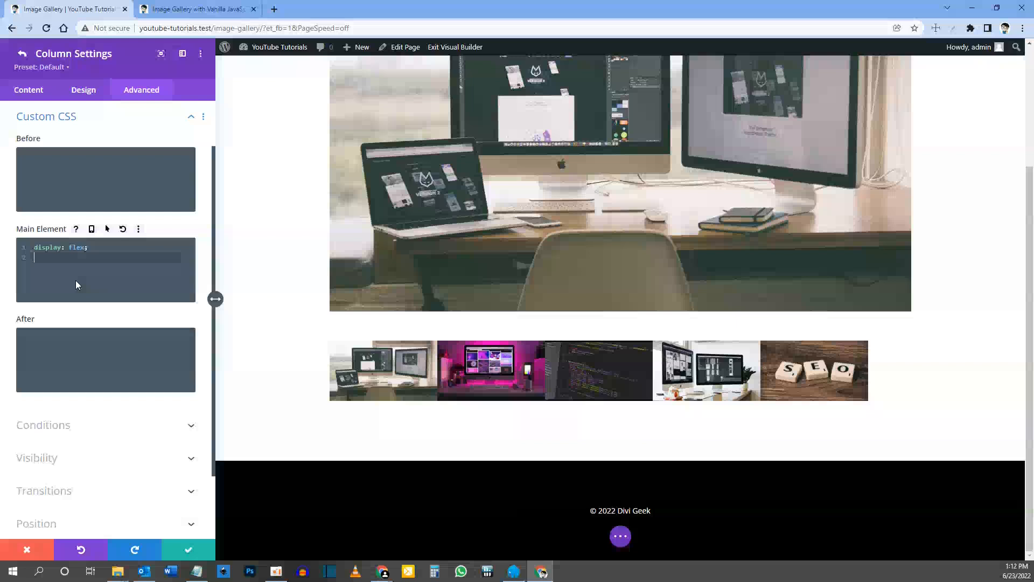
text(justify-cont)
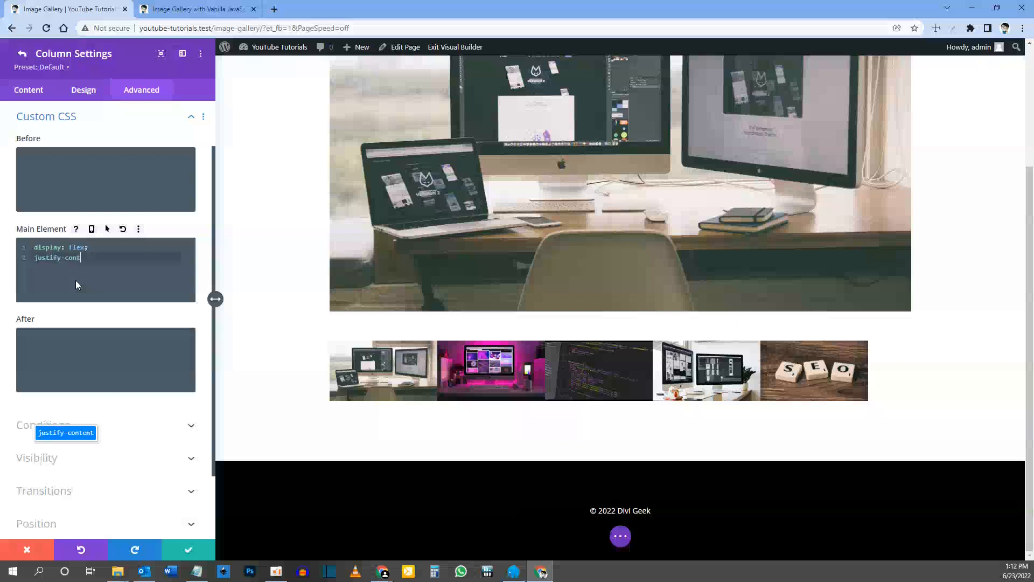
text(ent:)
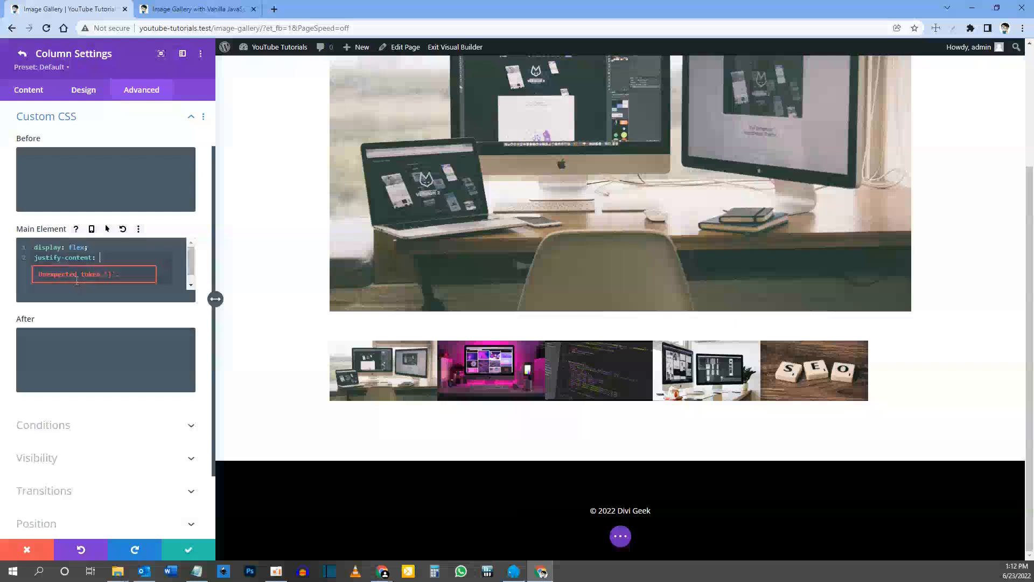
text(space-between;)
click(92, 246)
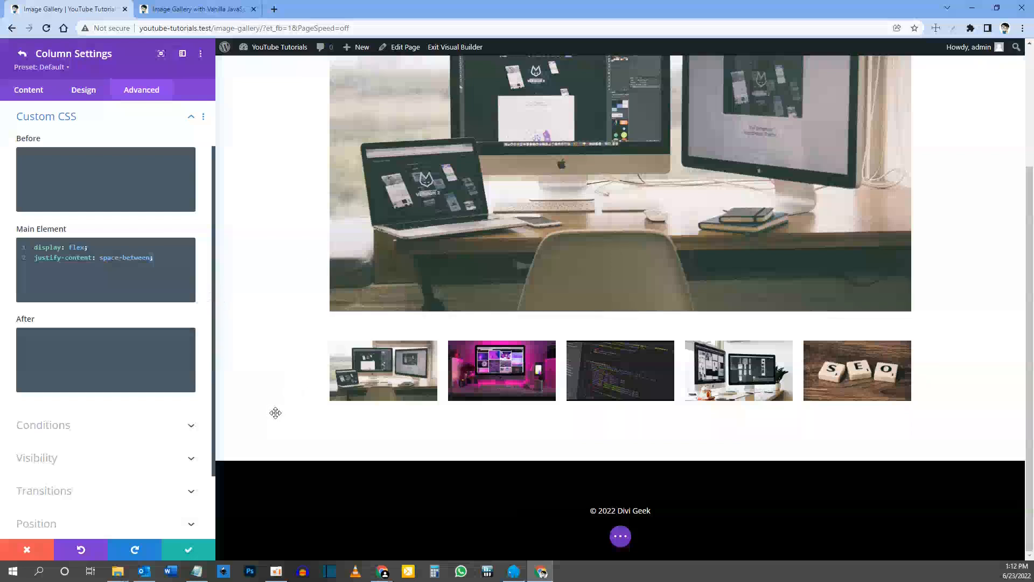
click(188, 552)
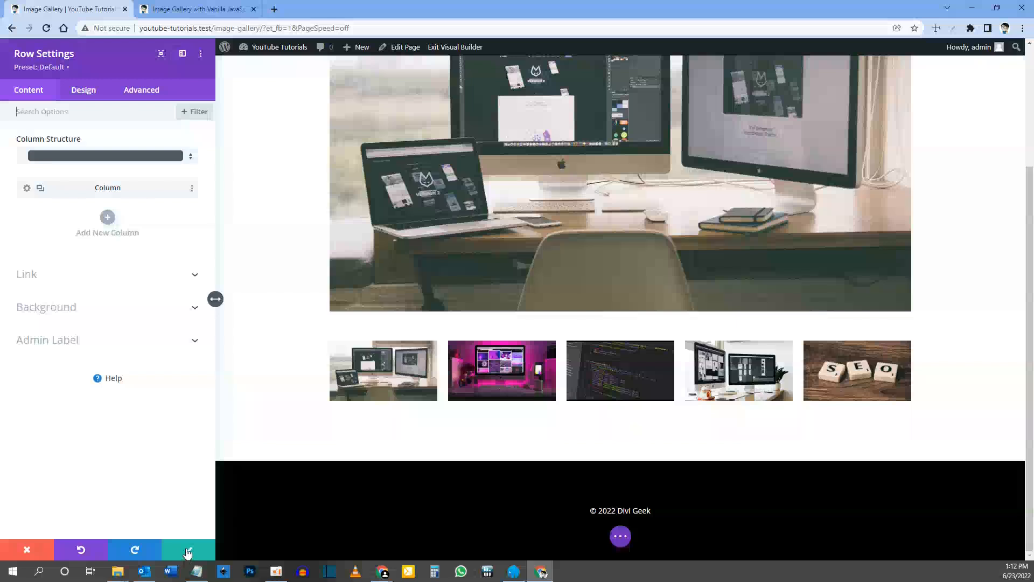
click(189, 552)
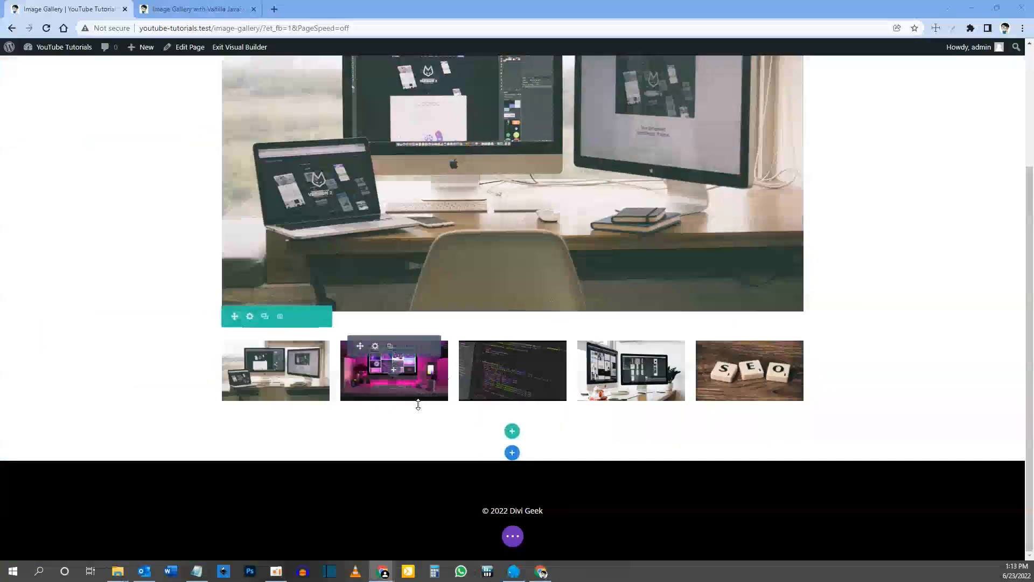
Step: Open the page's layer tree from a thumbnail image module using Go To Layer
scroll(418, 405, up, 3)
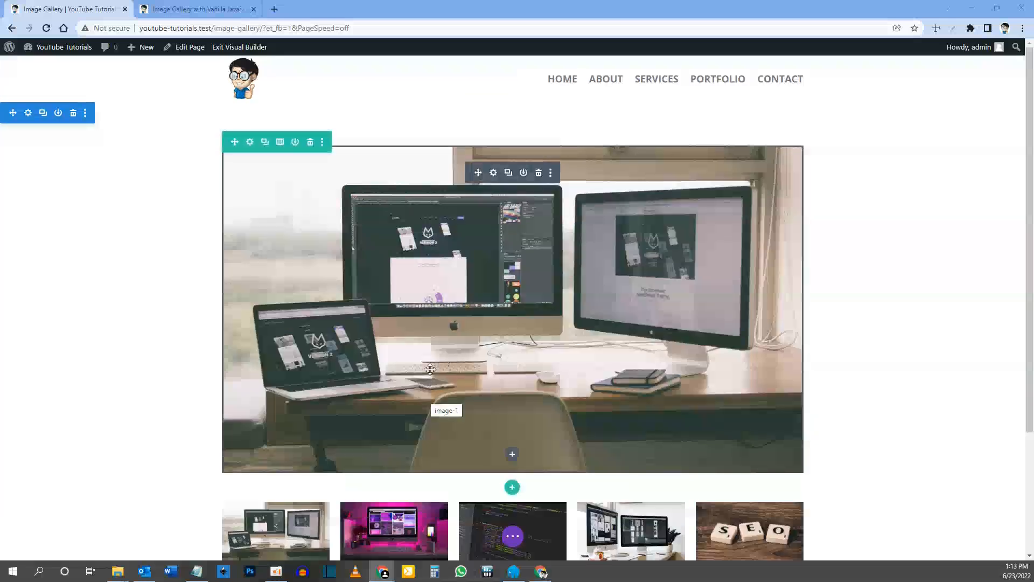
scroll(372, 344, down, 1)
scroll(371, 344, down, 2)
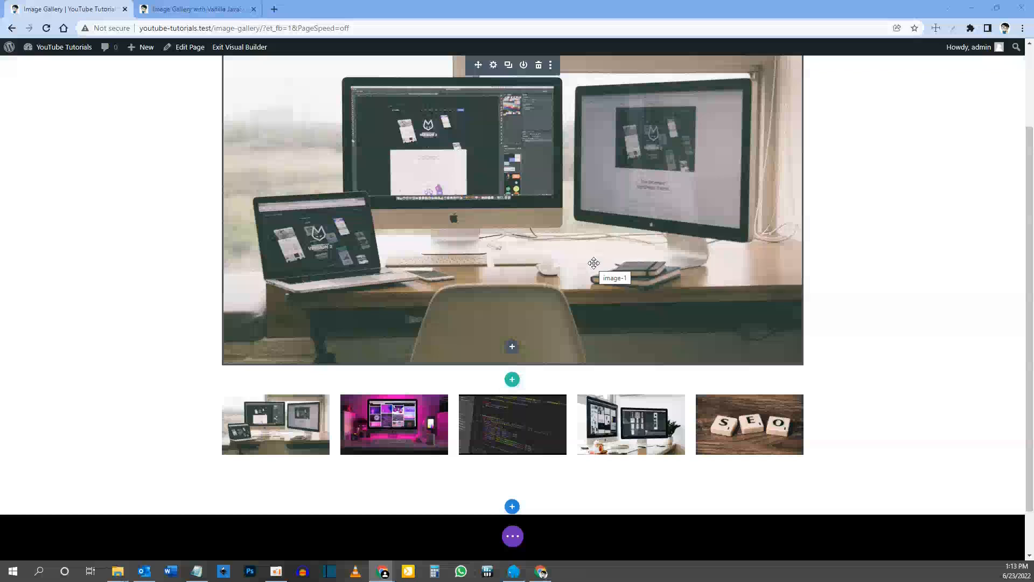
scroll(593, 269, down, 1)
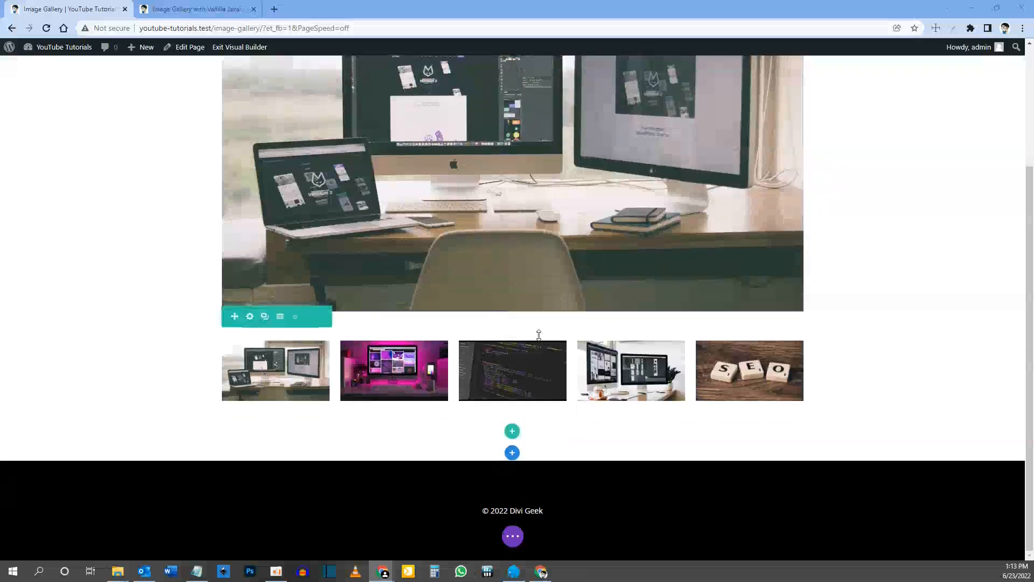
right_click(753, 374)
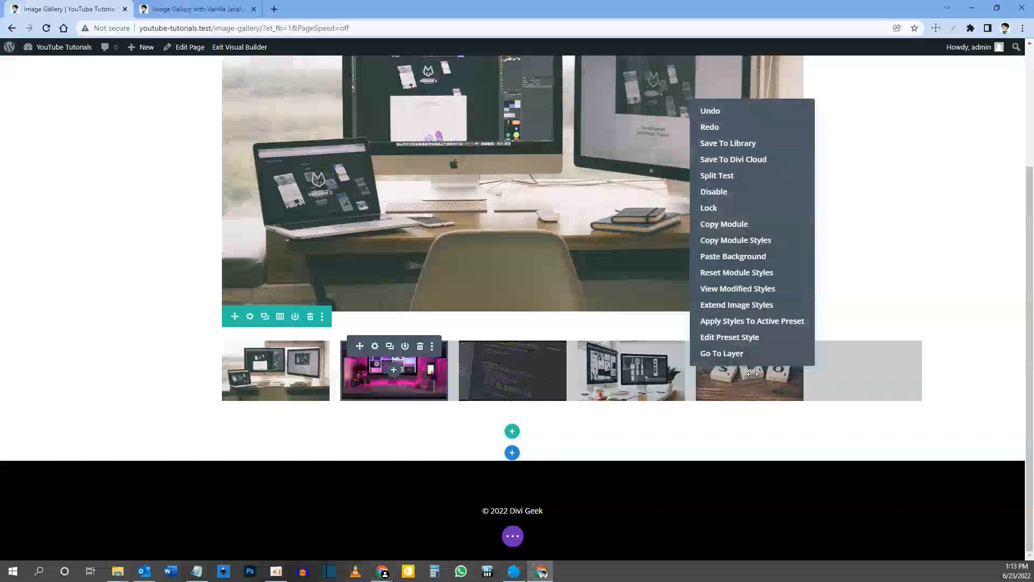
click(732, 354)
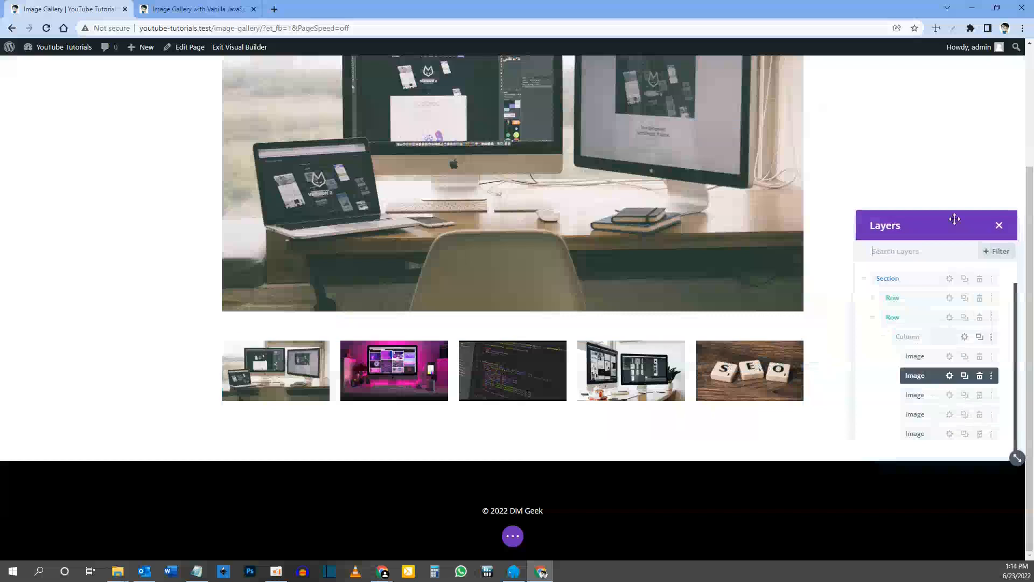
Step: Insert a Code module after the last thumbnail image in the thumbnail row's column, and widen its settings panel
drag(952, 218, 945, 79)
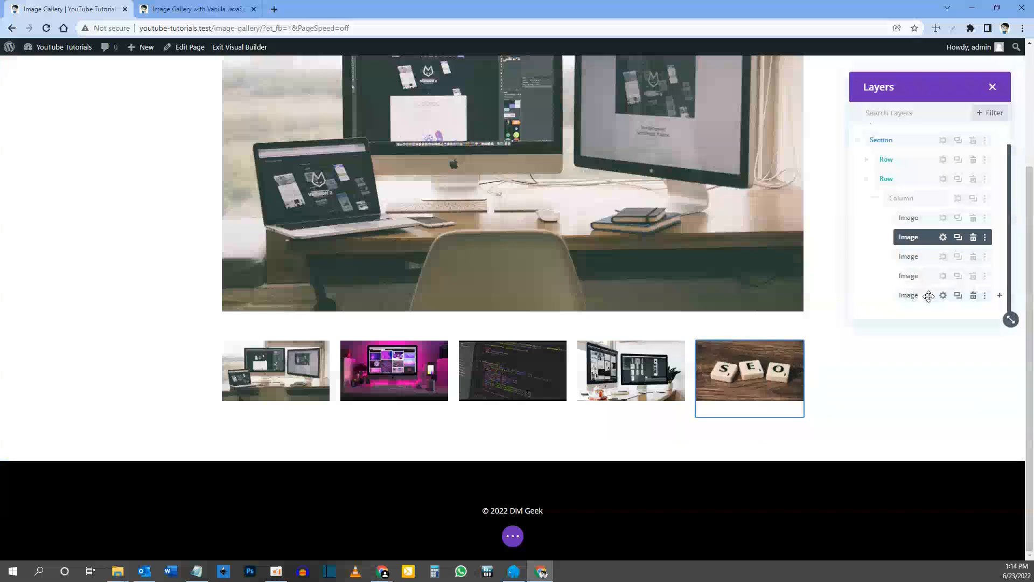
click(1000, 296)
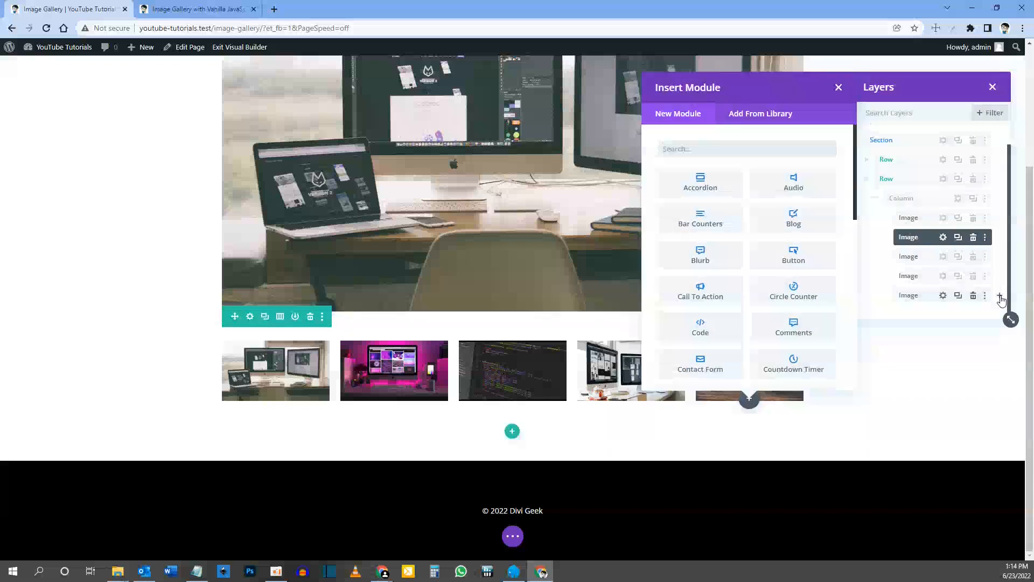
text(code)
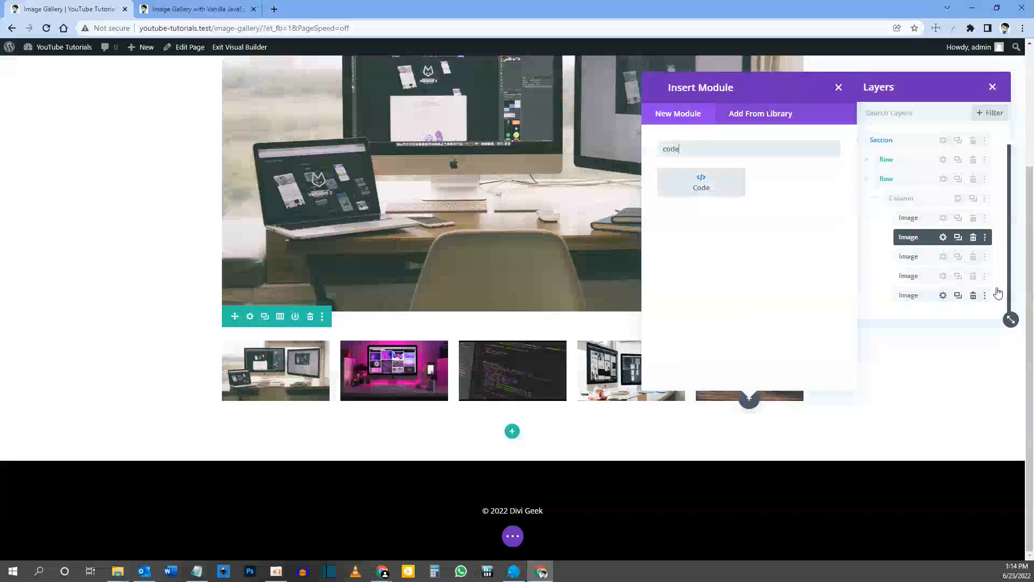
click(717, 190)
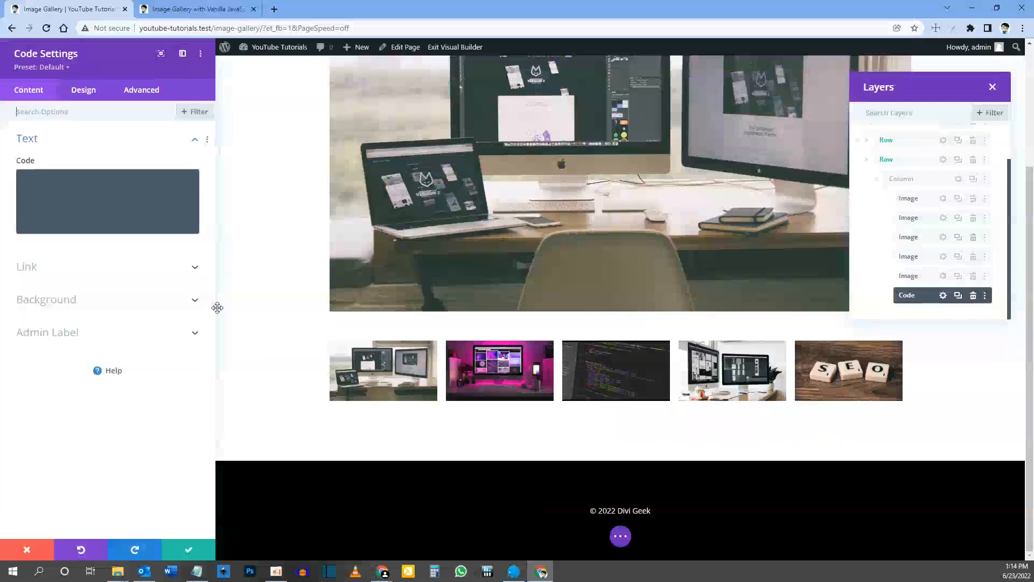
drag(215, 299, 423, 300)
Step: Add an opening and closing style tag to the module's code, with an empty line between them
click(70, 182)
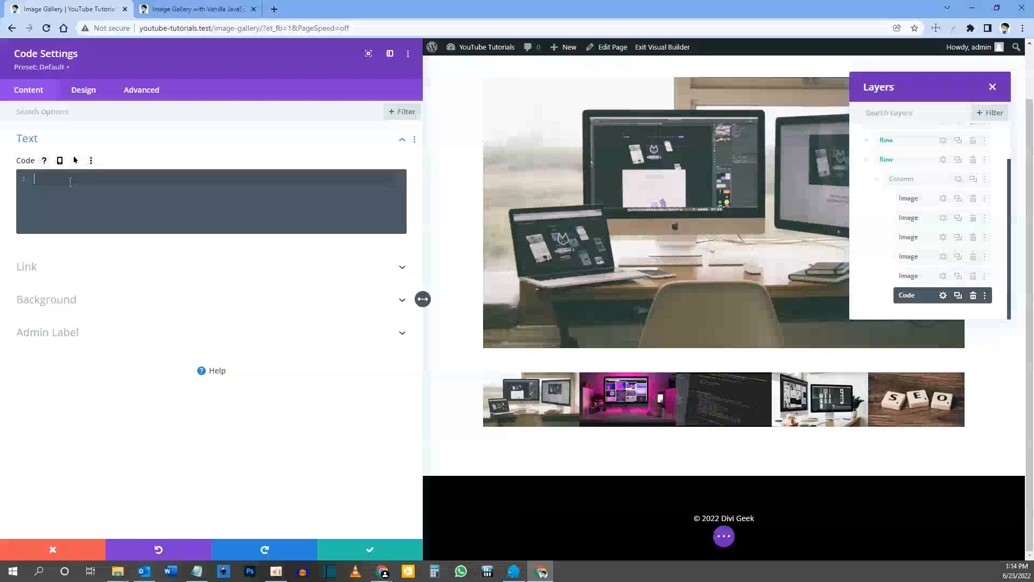
text(<)
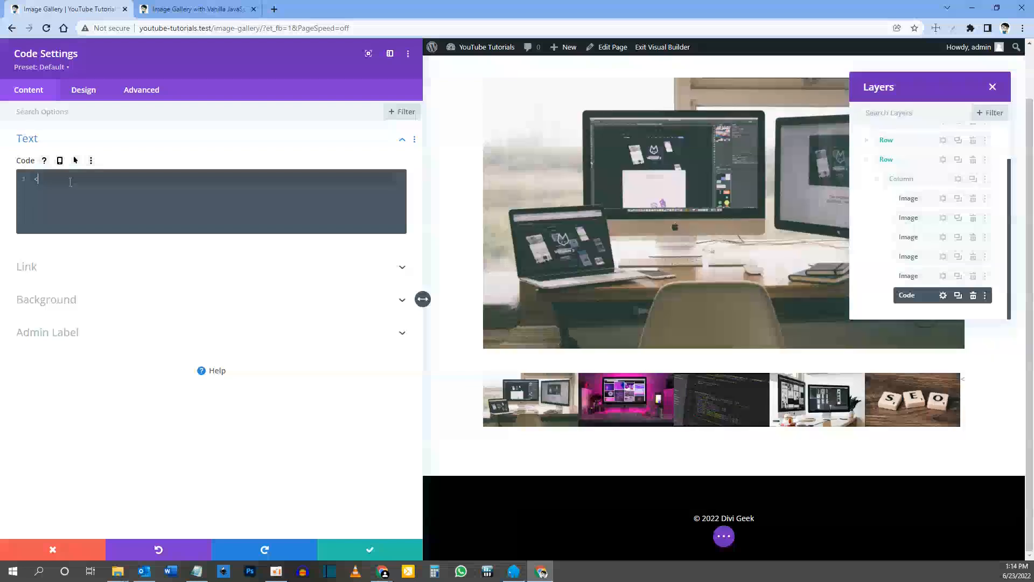
text(style)
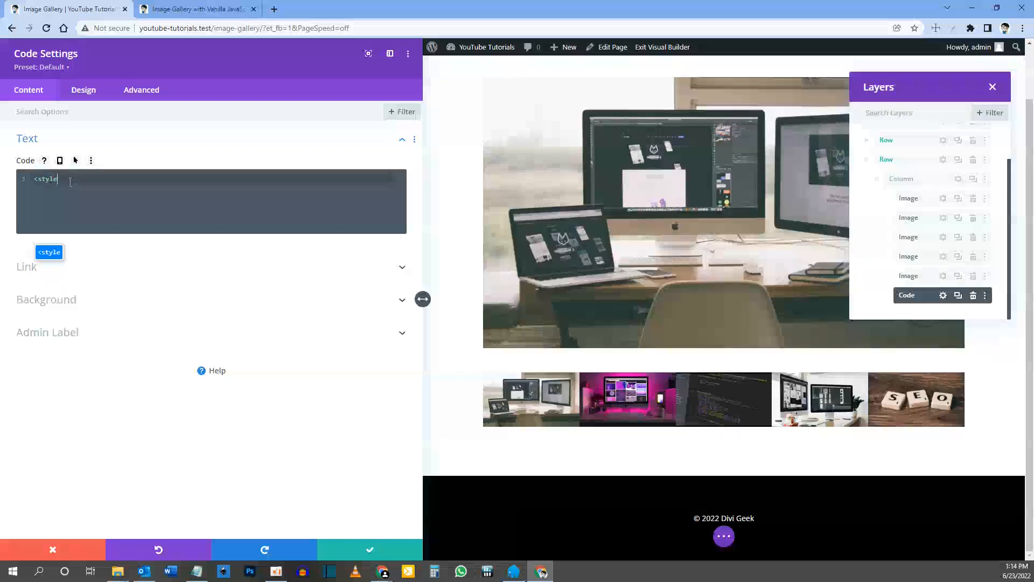
text(></style>)
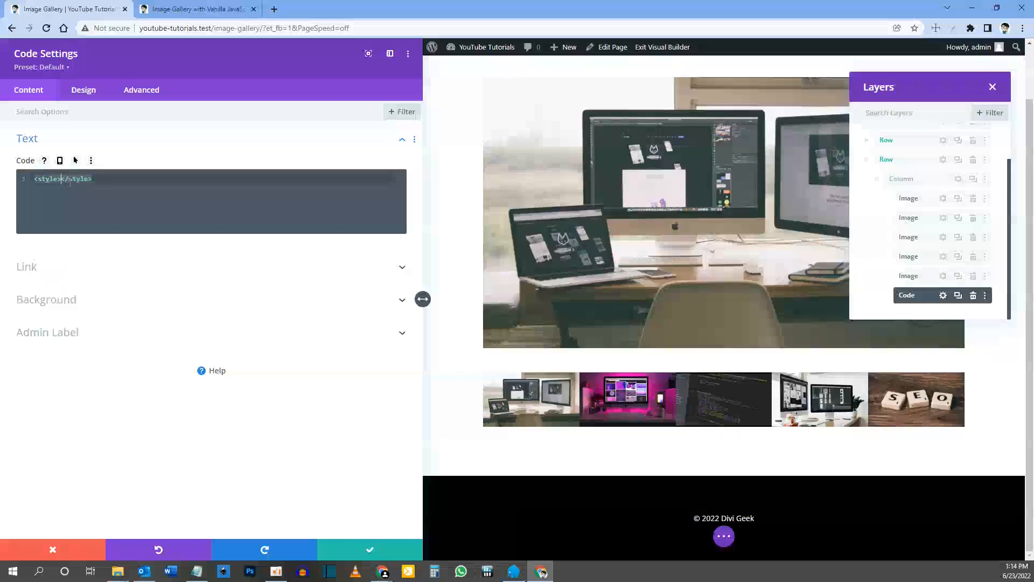
drag(61, 178, 93, 177)
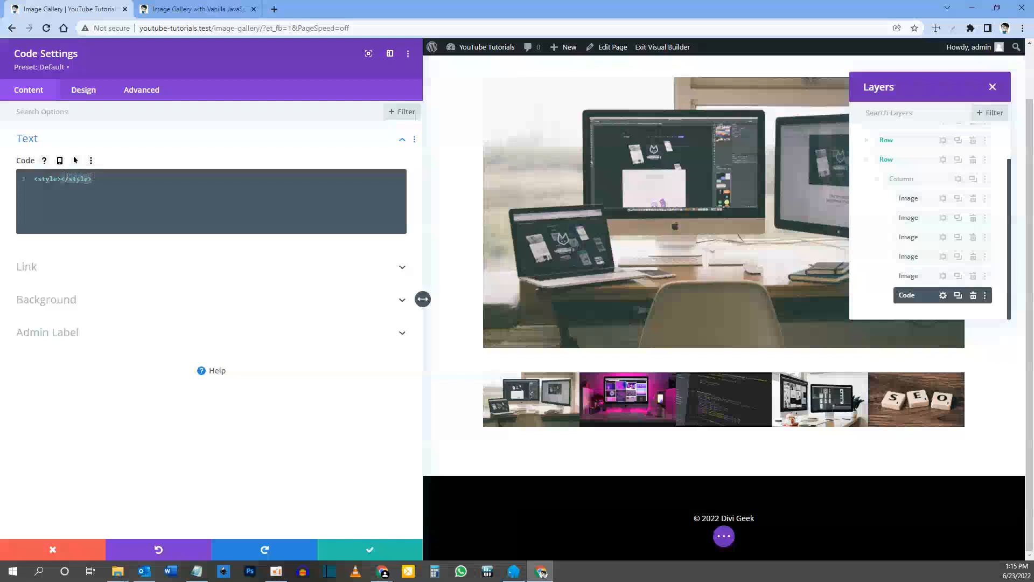
click(62, 178)
key(Return)
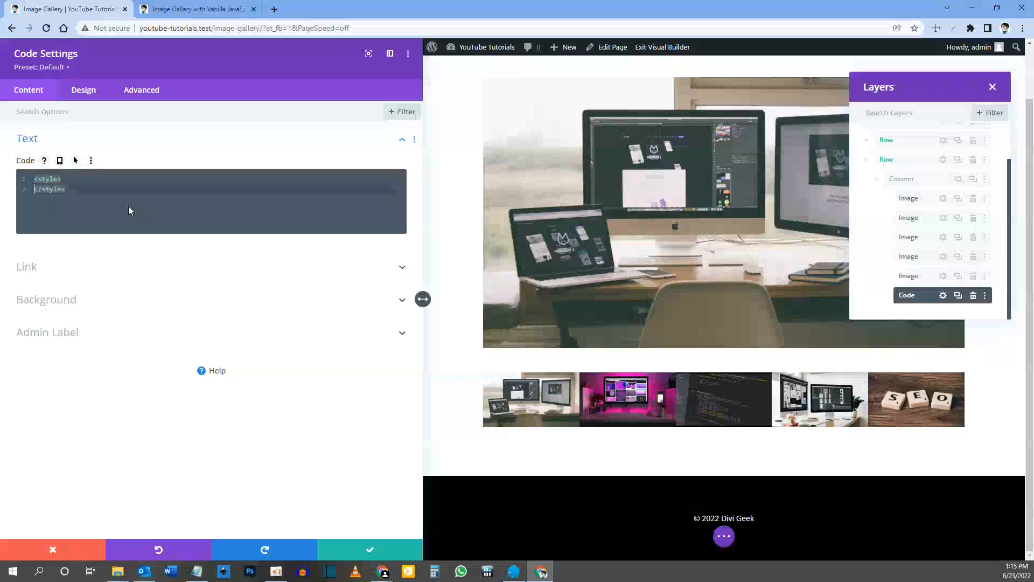
key(Up)
key(End)
key(Return)
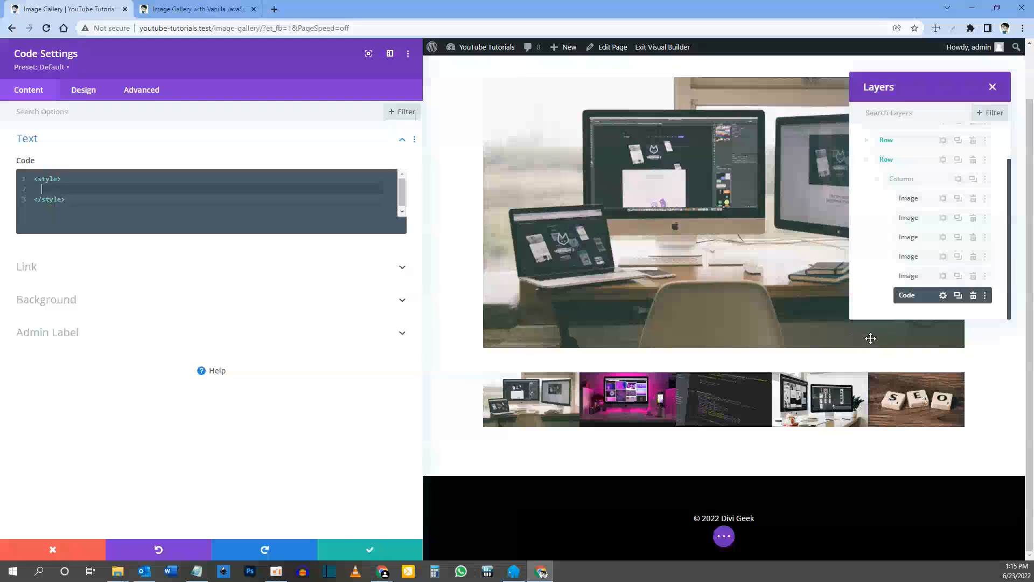
Step: Look up the CSS class assigned to the first thumbnail image module
click(943, 199)
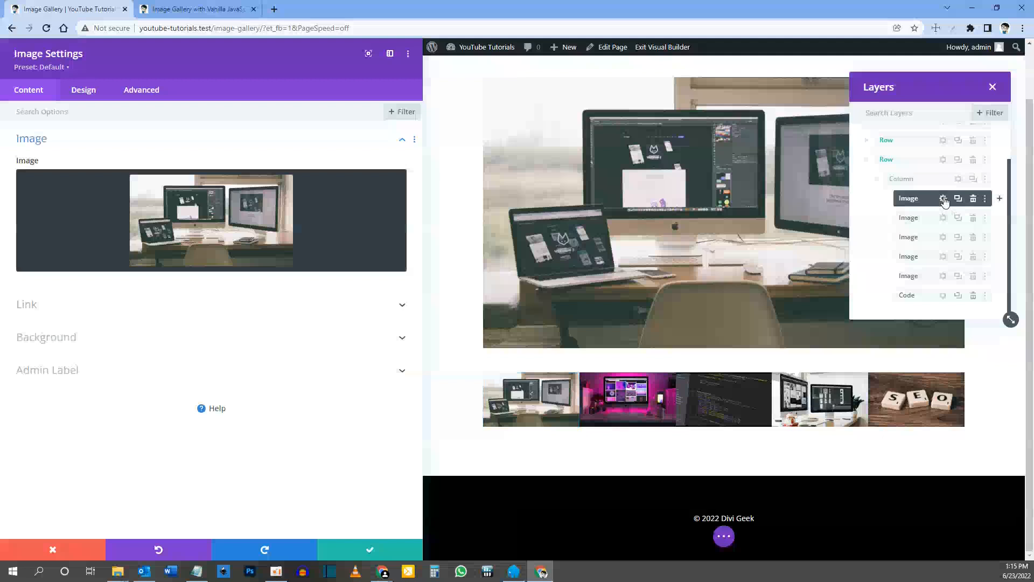
click(149, 97)
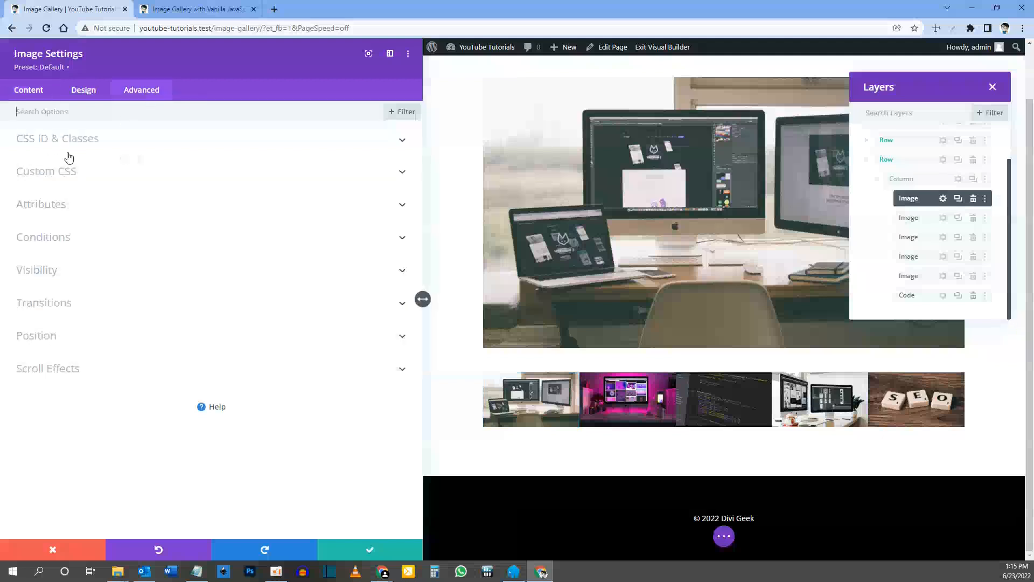
click(63, 140)
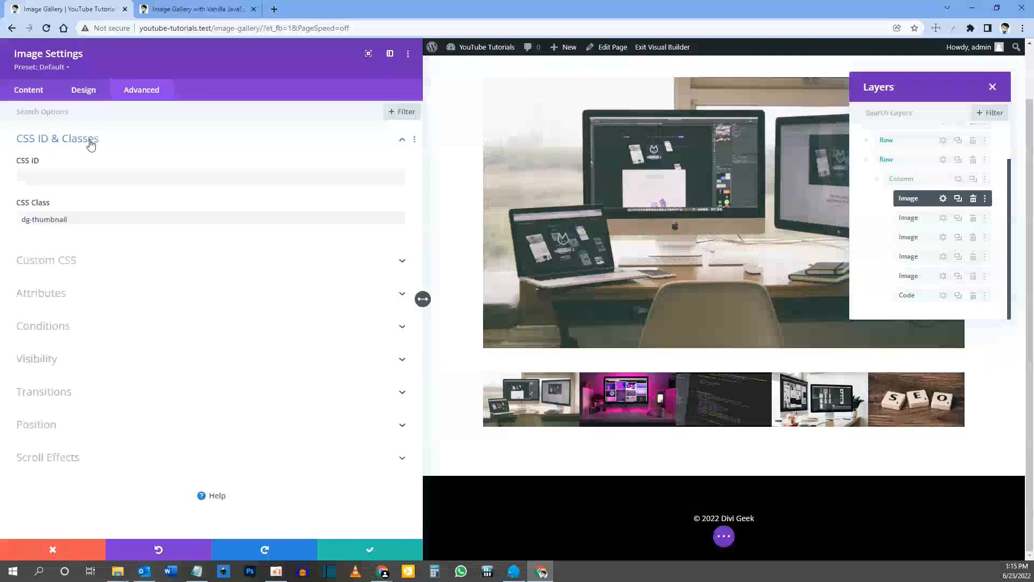
drag(69, 220, 12, 224)
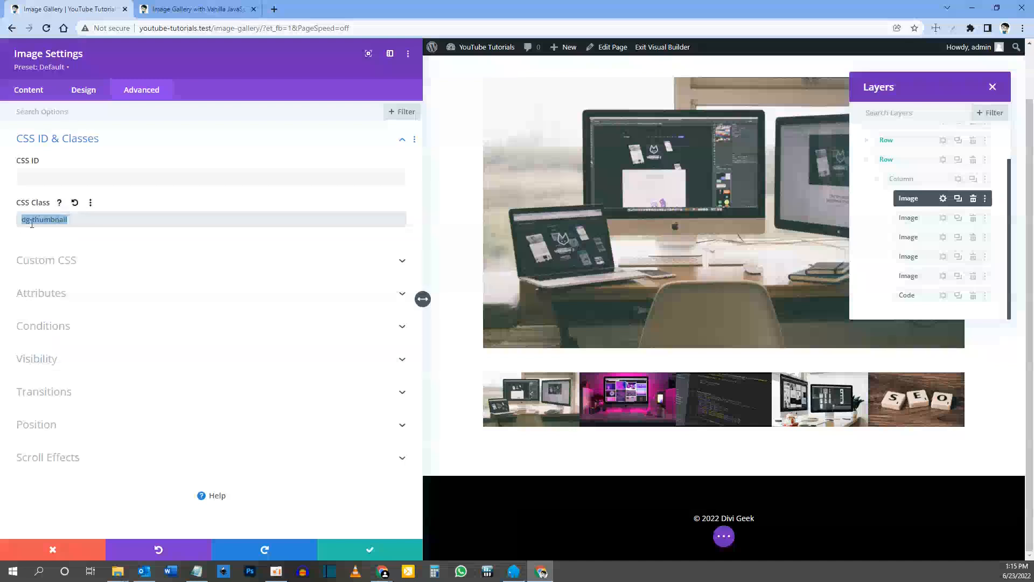
drag(77, 219, 26, 226)
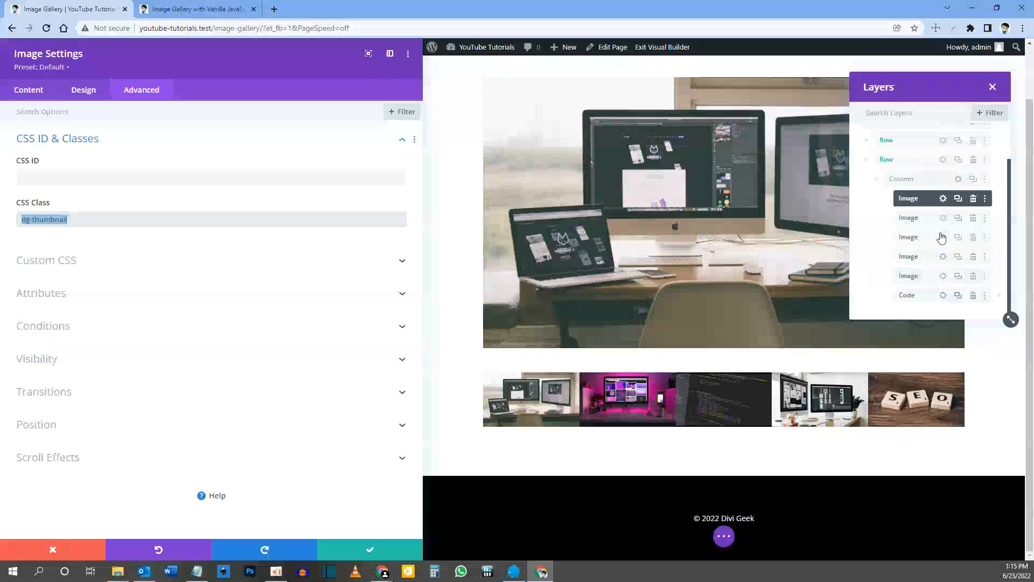
Step: Start a .dg-thumbnail rule between the style tags of the Code module
click(943, 297)
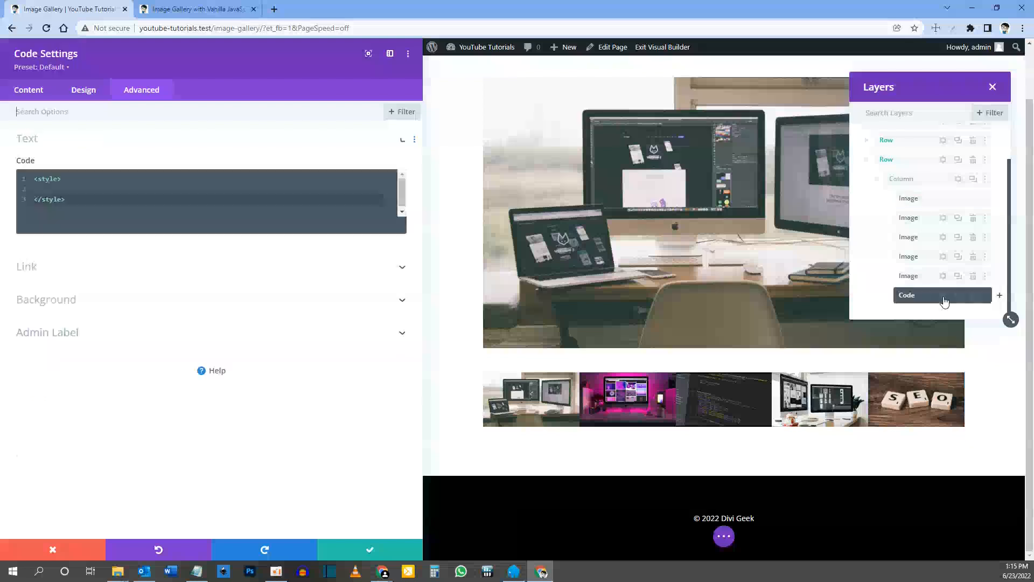
click(64, 190)
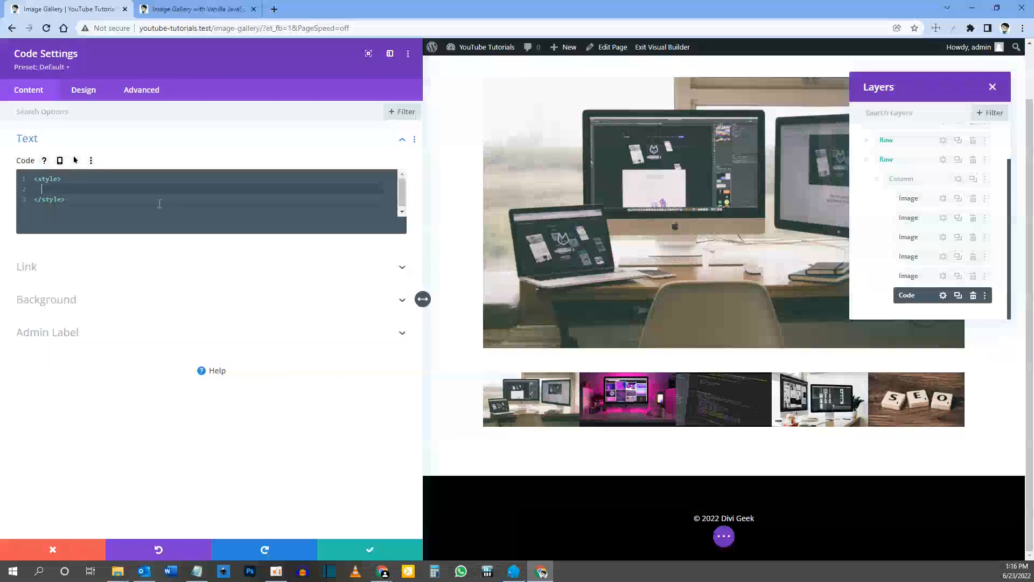
text(.dg-thumbnail)
text({)
key(Return)
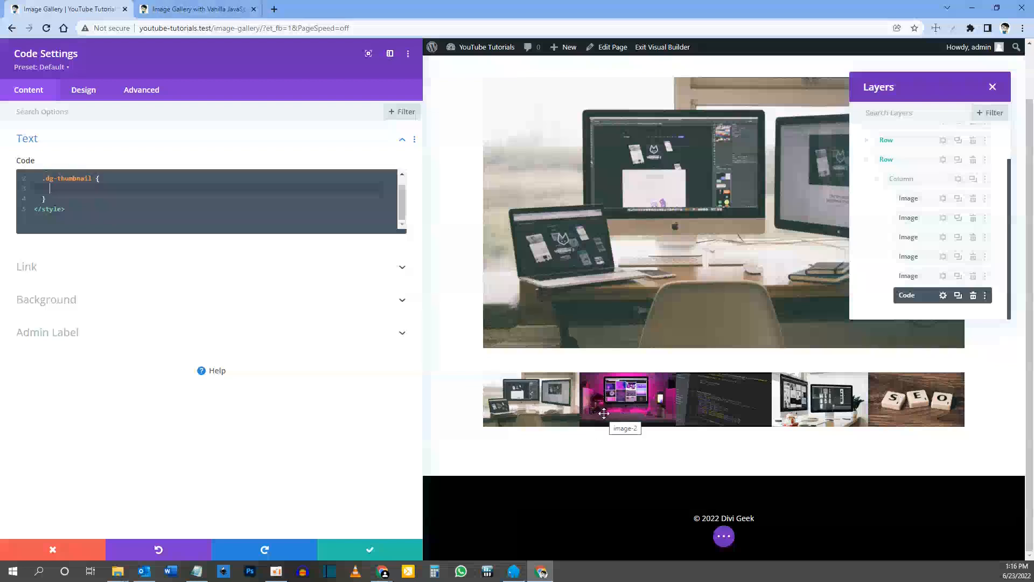
Step: Check the thumbnails on the reference gallery page, add cursor: pointer; to the .dg-thumbnail rule, and save the page
click(229, 11)
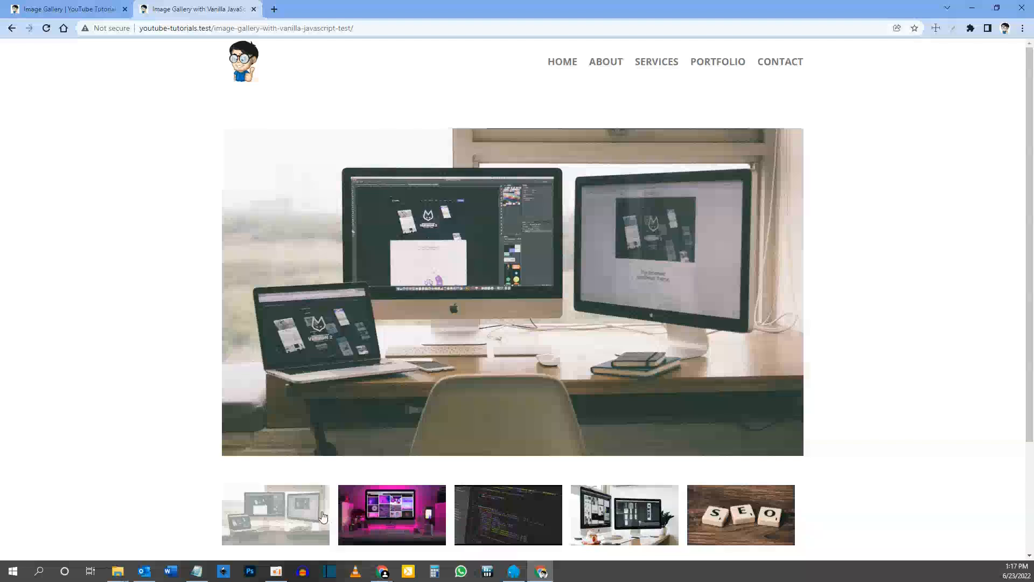
click(57, 7)
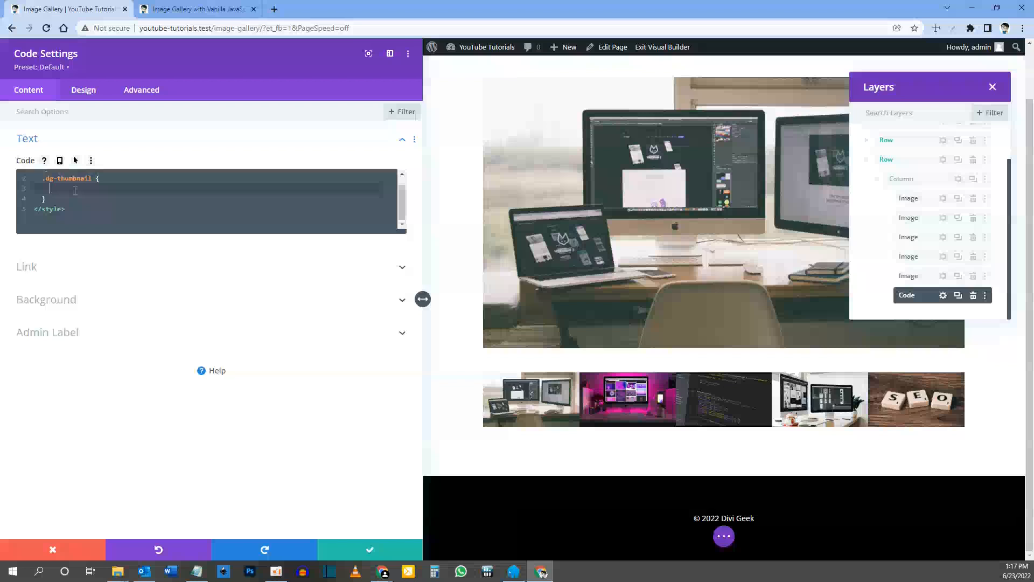
text(cursor)
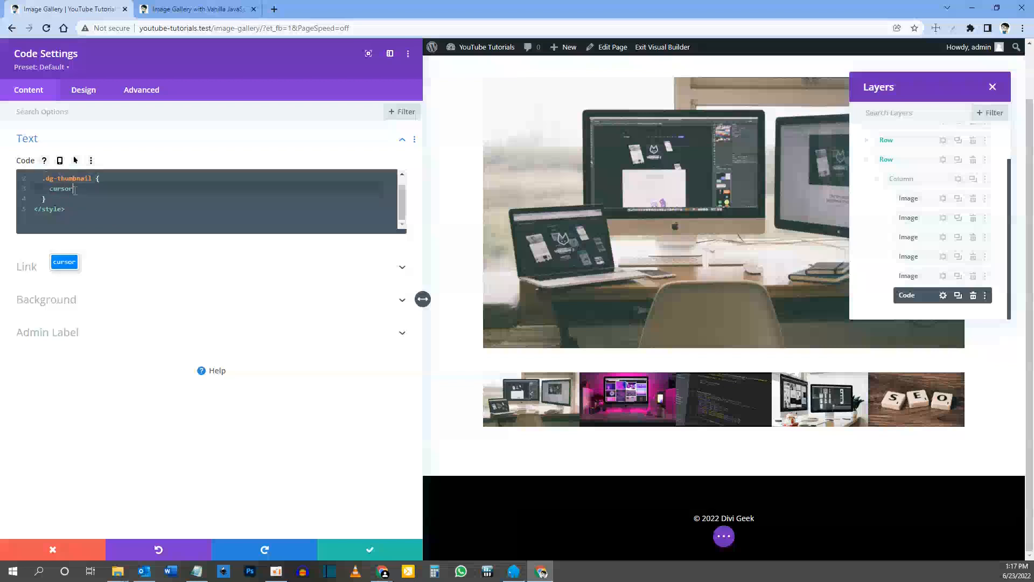
text(:)
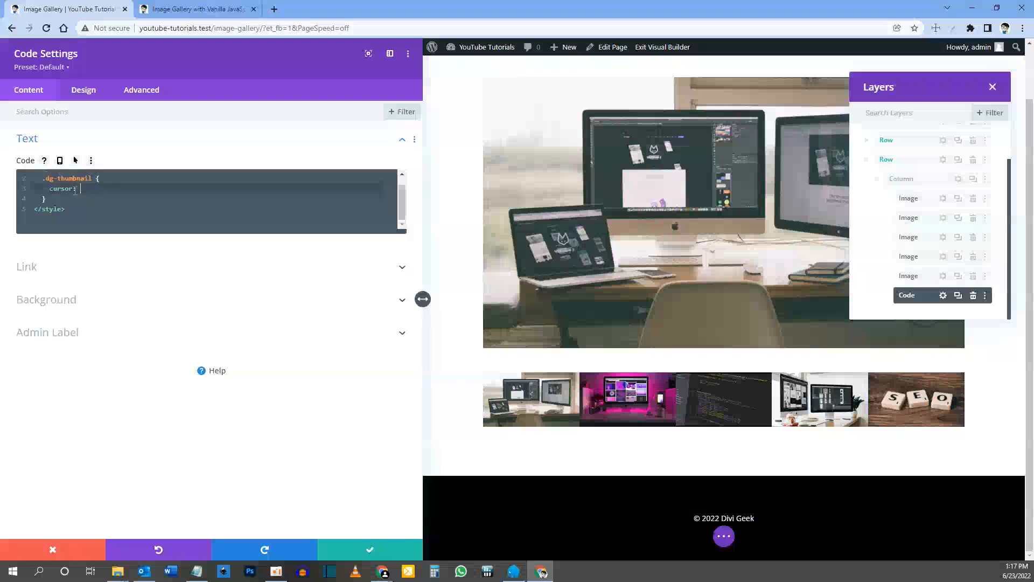
text( pointer;)
click(724, 536)
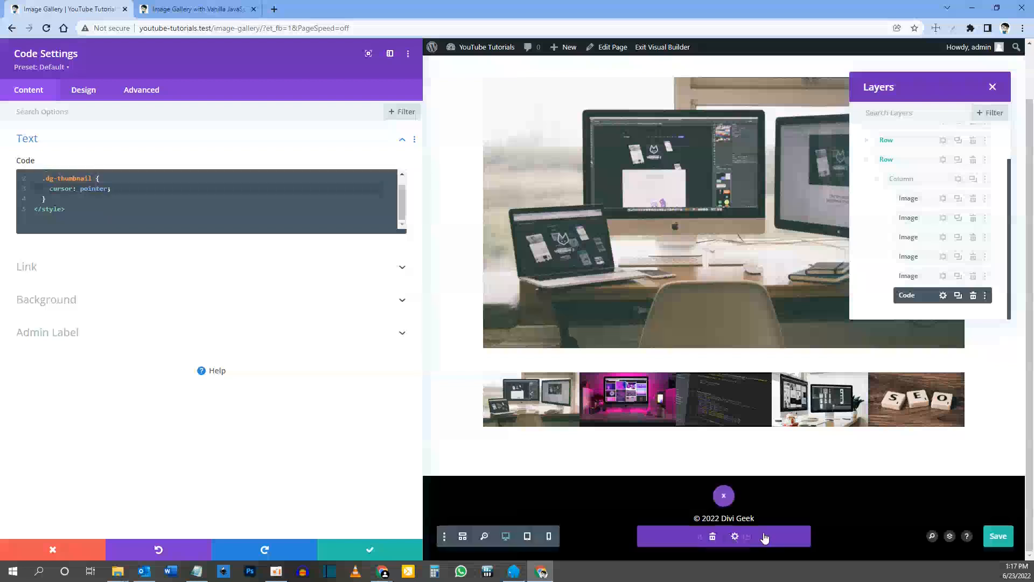
click(991, 536)
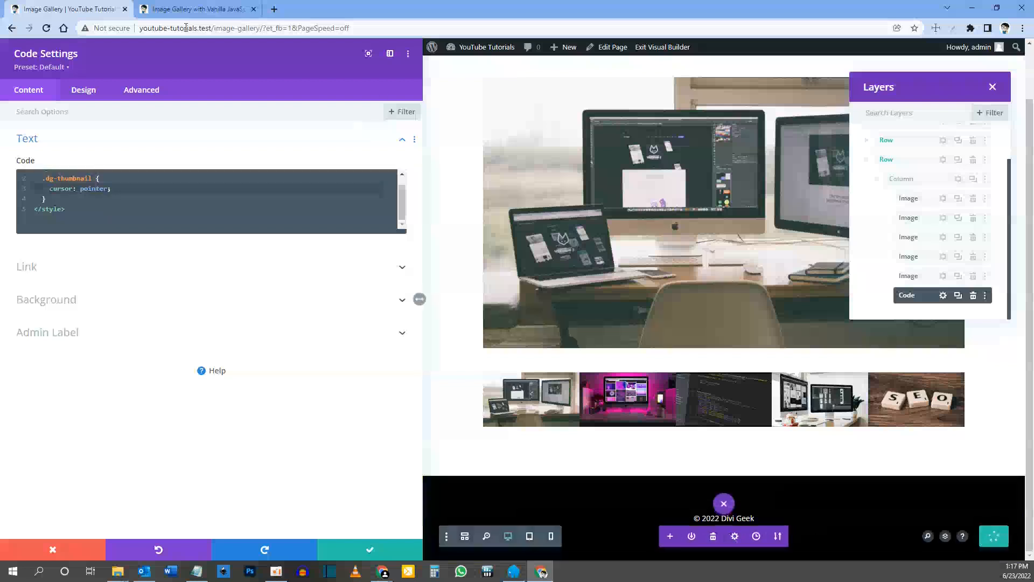
Step: Open youtube-tutorials.test/image-gallery/ in a new browser tab and place that tab directly after the builder's tab
drag(263, 27, 128, 28)
key(ctrl+c)
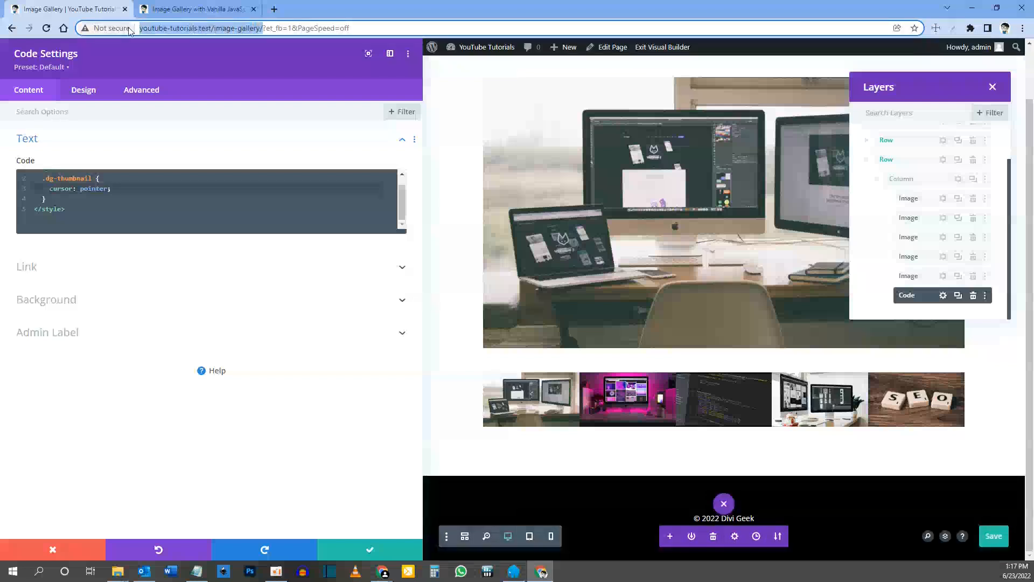
click(276, 9)
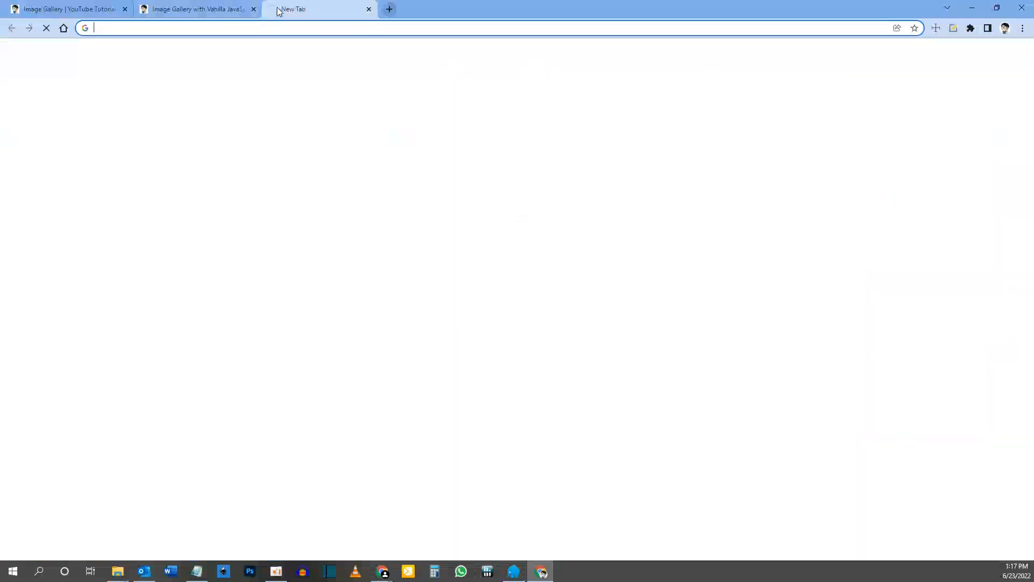
key(ctrl+v)
key(Return)
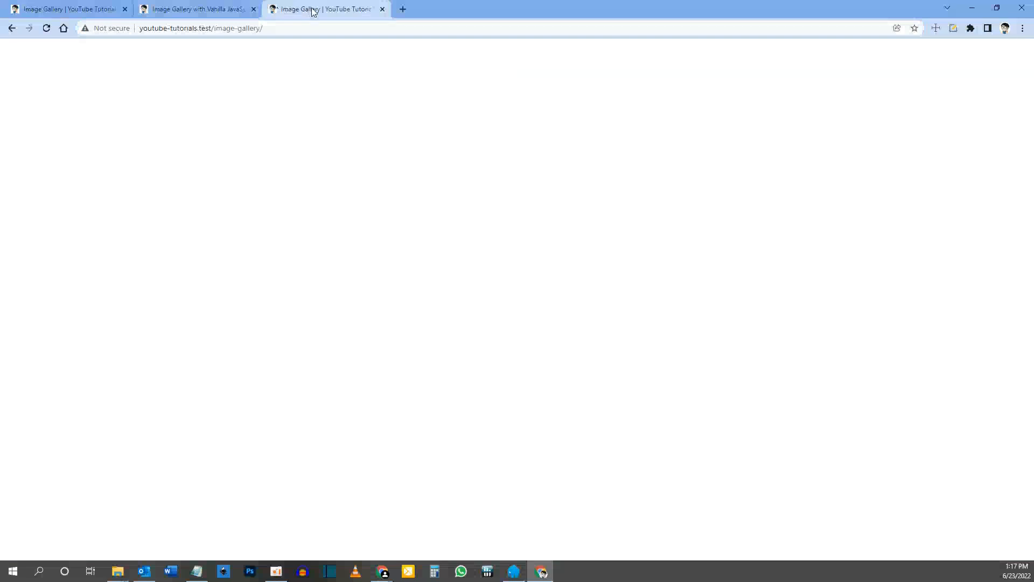
drag(310, 8, 194, 9)
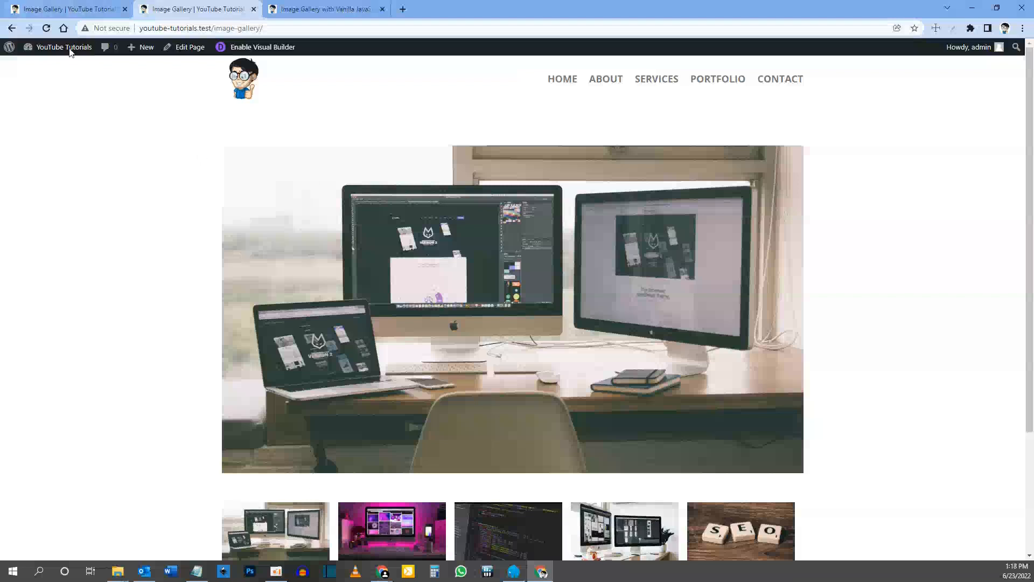
Step: Add an opening and closing script tag below the style block in the Code module, leaving a blank line between the blocks
click(54, 9)
click(77, 209)
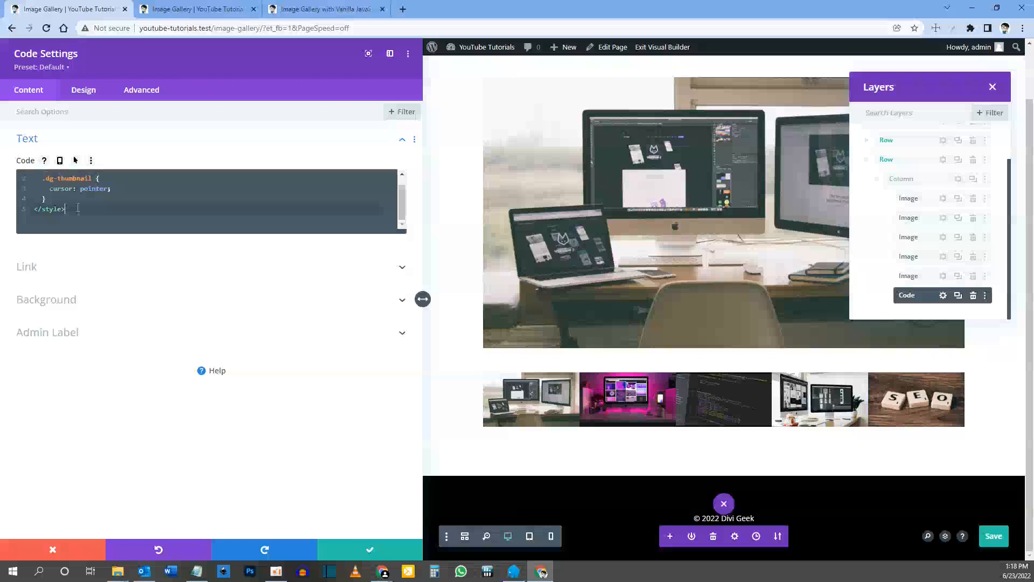
key(Return)
key(Return)
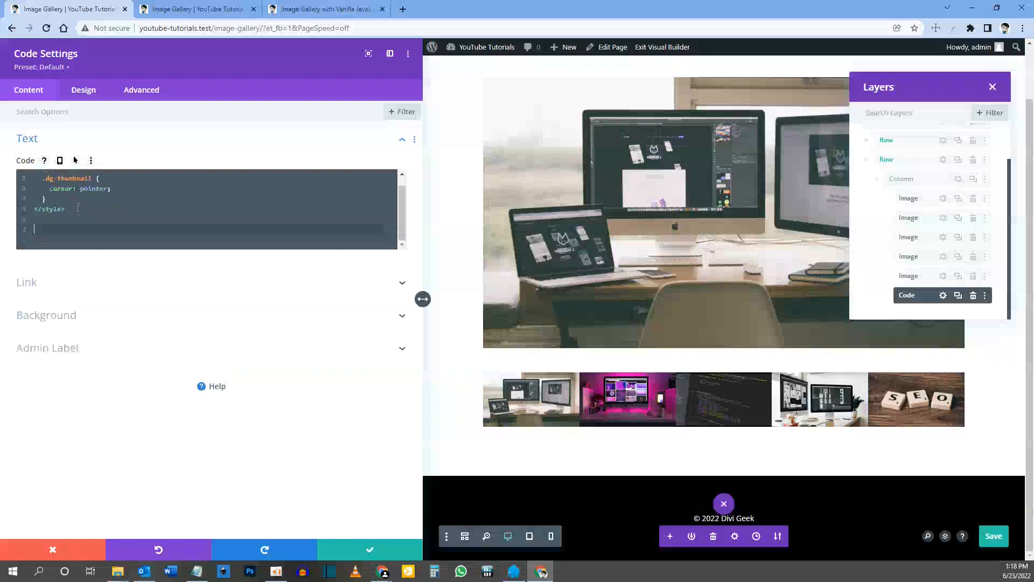
text(<script>)
key(Return)
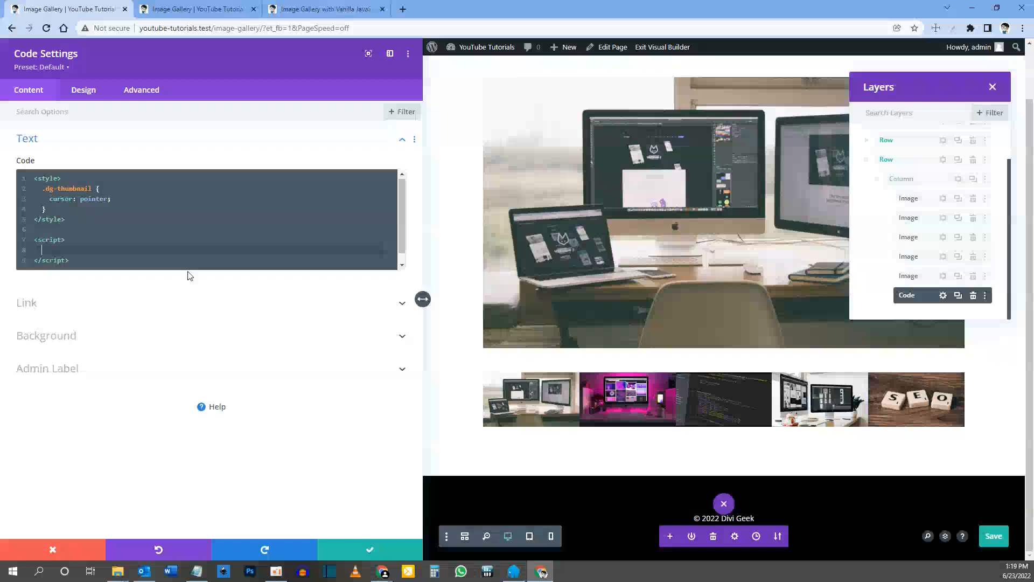
Step: Write const current = document.querySelector() inside the script tags, and save the page
key(ctrl+s)
text(const)
text(current)
text( =)
text( document)
text(.)
text(query)
text(Secl)
text(etor)
key(BackSpace)
key(BackSpace)
key(BackSpace)
key(BackSpace)
key(BackSpace)
key(BackSpace)
text(lector()
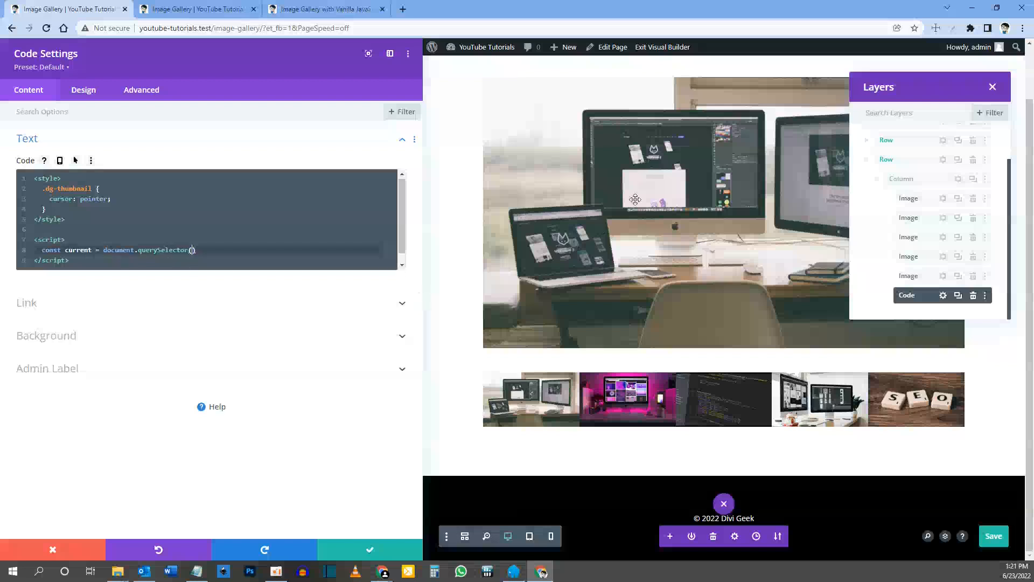
Step: Open the main image's settings from its row in the layer tree and copy its CSS ID dg-current
click(866, 141)
click(874, 161)
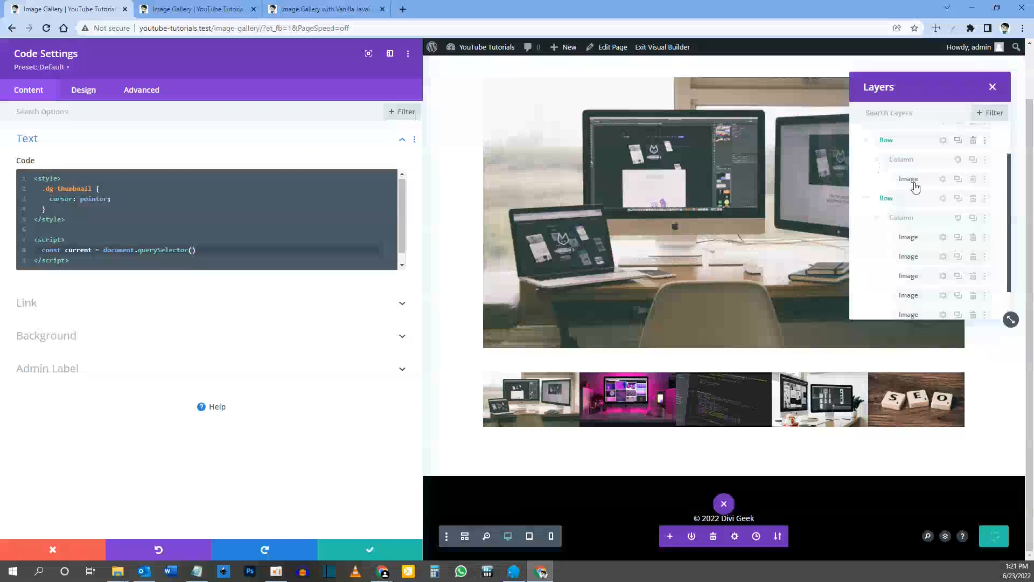
click(943, 179)
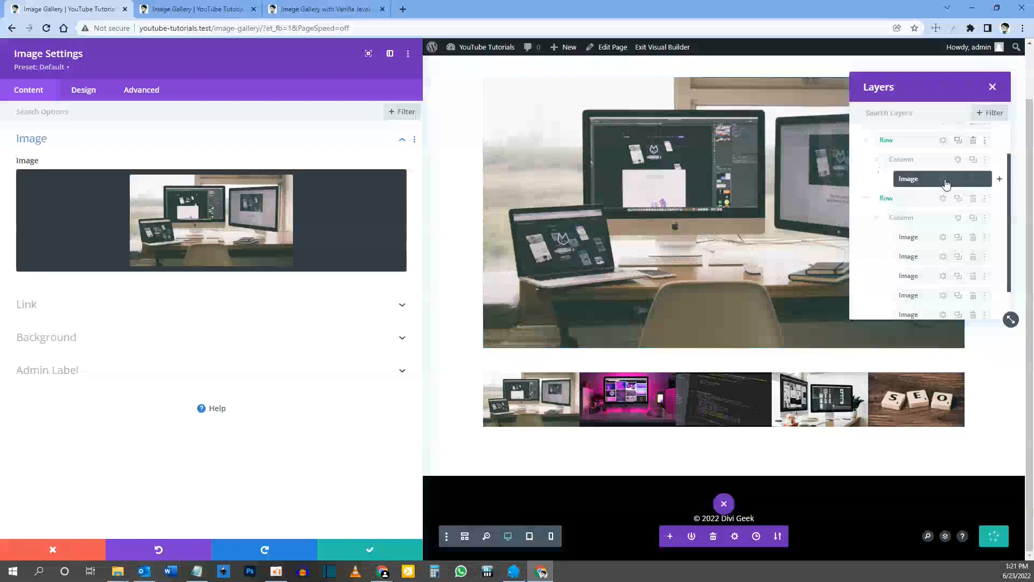
click(143, 91)
click(87, 144)
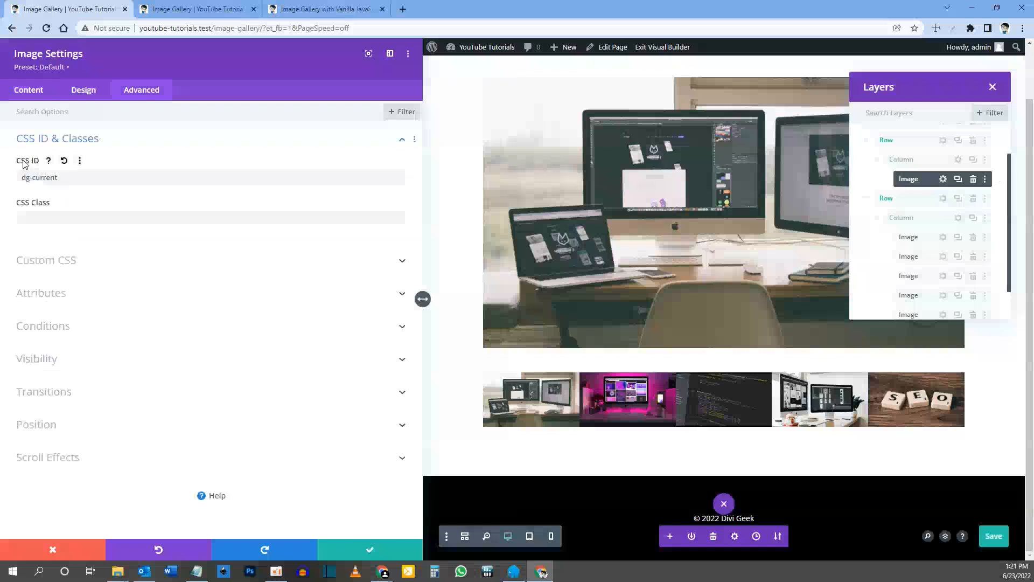
click(63, 177)
drag(63, 177, 18, 180)
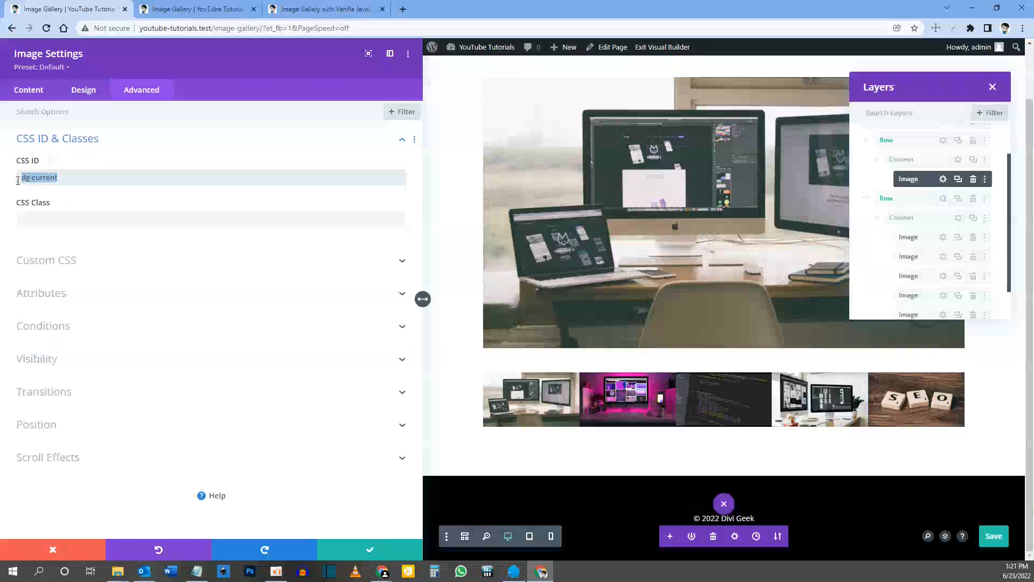
scroll(933, 269, down, 1)
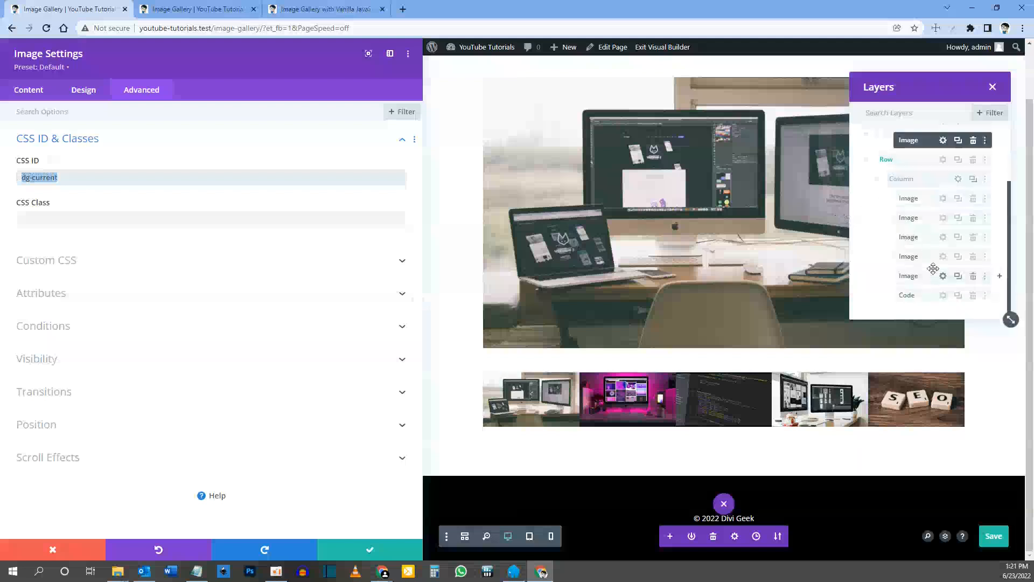
Step: Pass '#dg-current' to querySelector in the Code module's script, end the statement with a semicolon, and save the page
click(944, 295)
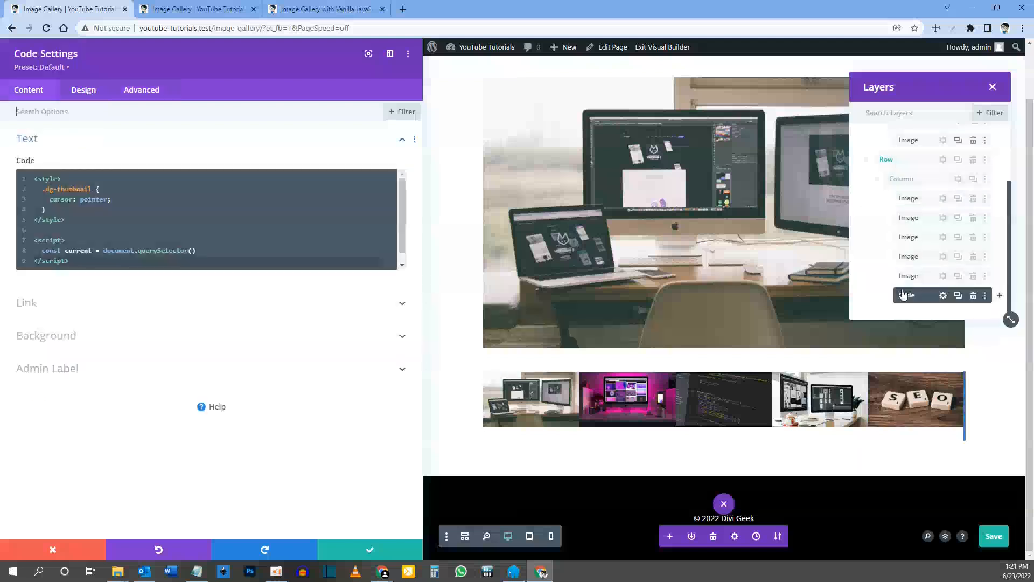
click(192, 251)
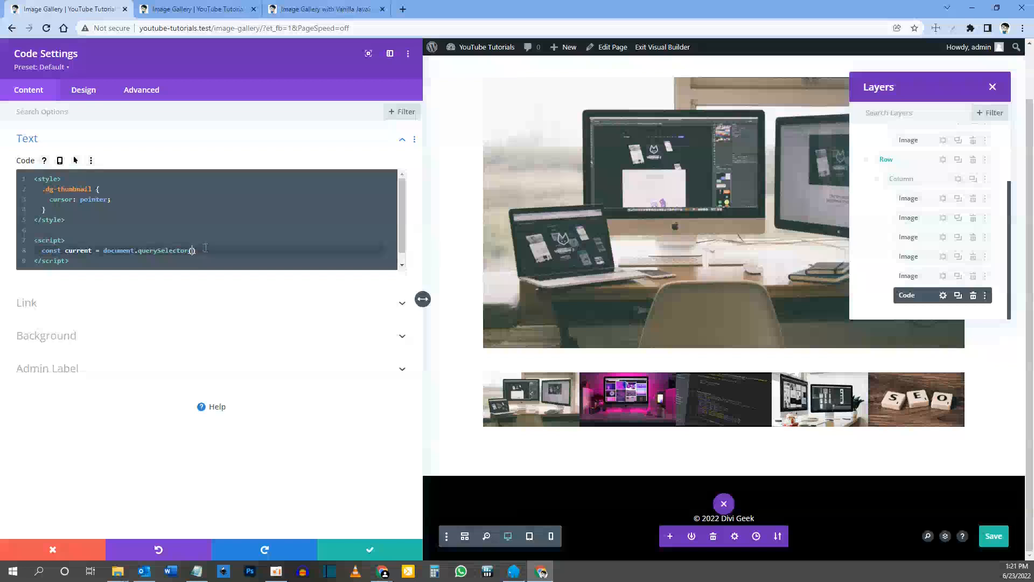
text(')
text(dg-current)
key(Left)
key(Left)
key(Left)
key(Left)
key(Left)
key(Left)
key(Left)
text(#)
key(End)
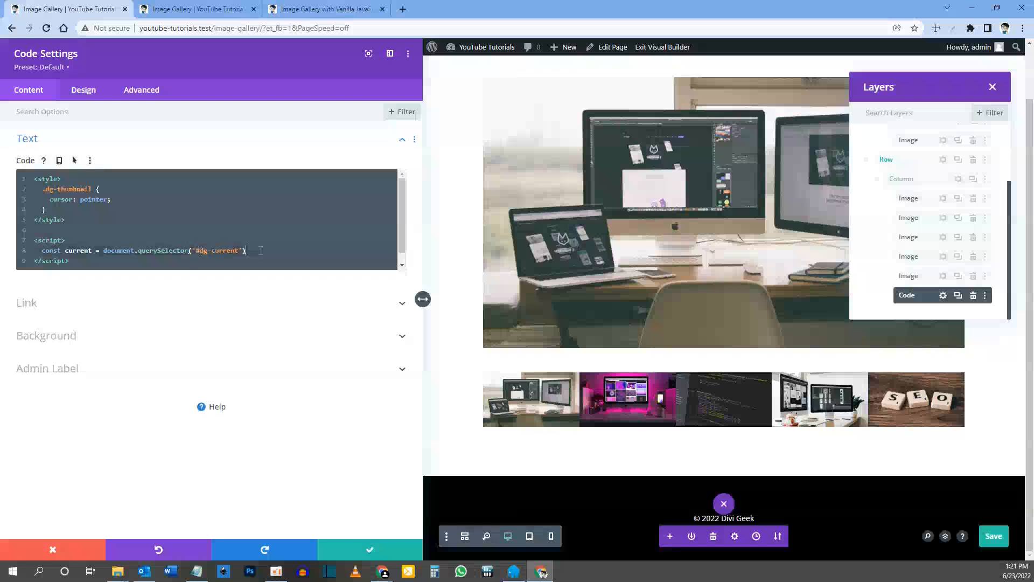
text(;;)
key(ctrl+s)
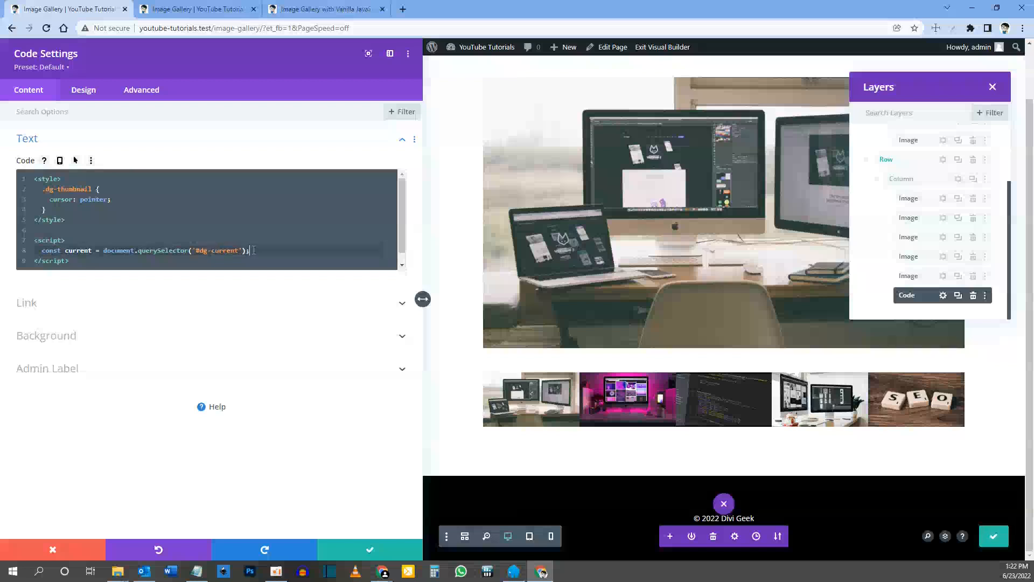
Step: Duplicate the const current line directly below itself in the script and rename the copy's constant to thumbnails
key(shift+Home)
key(ctrl+c)
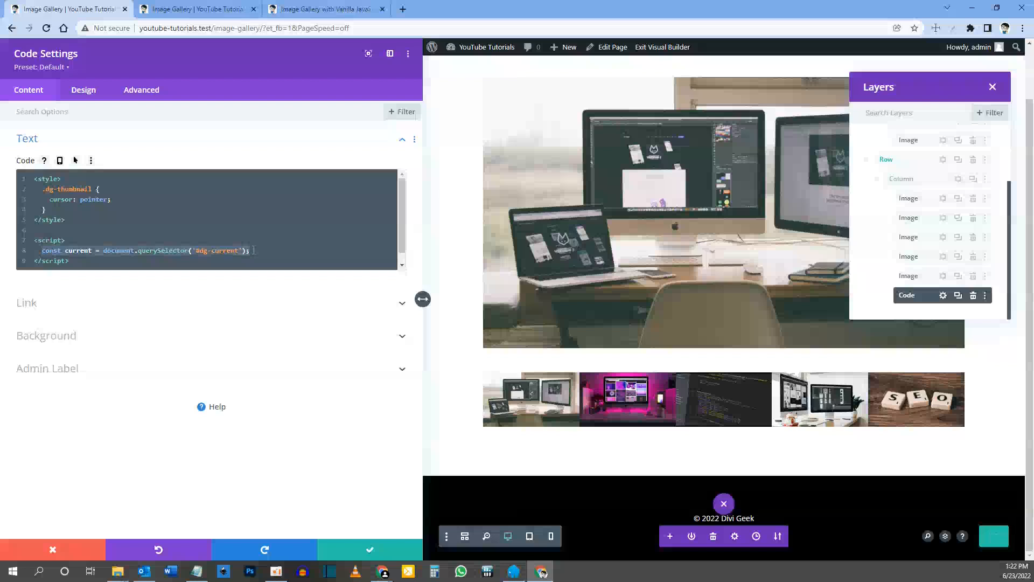
click(254, 250)
key(Return)
key(ctrl+v)
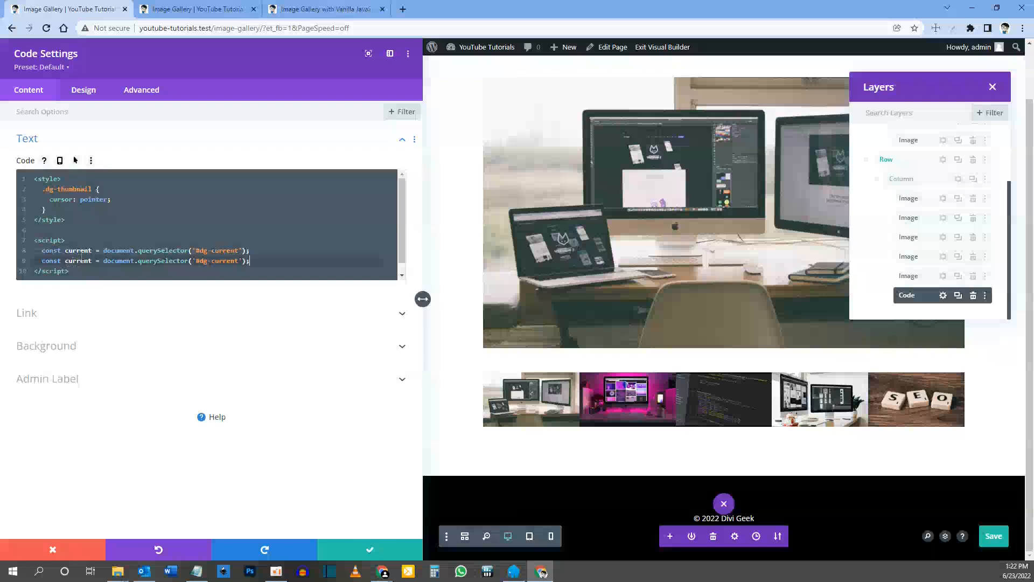
drag(65, 261, 92, 261)
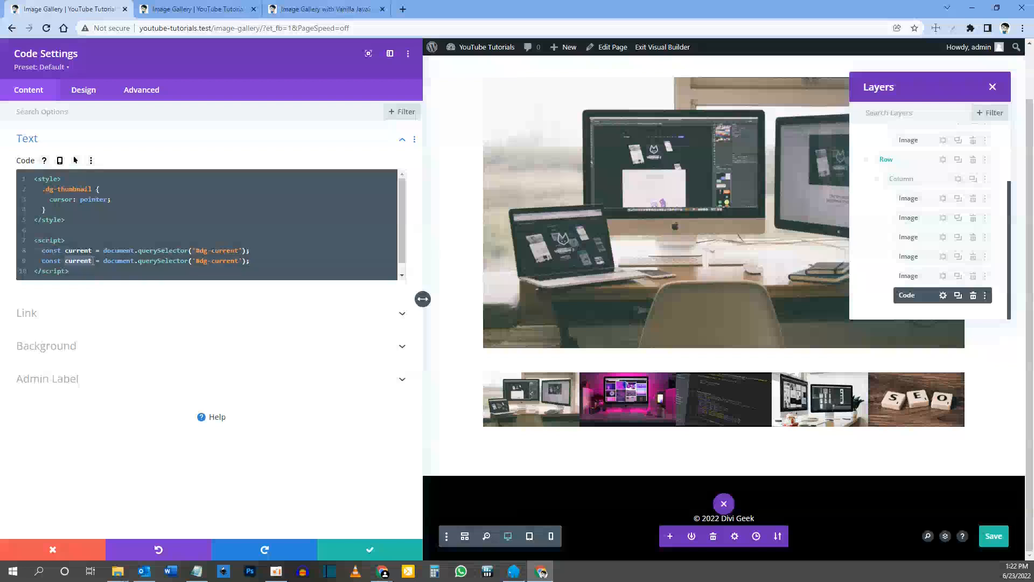
text(thumbnail)
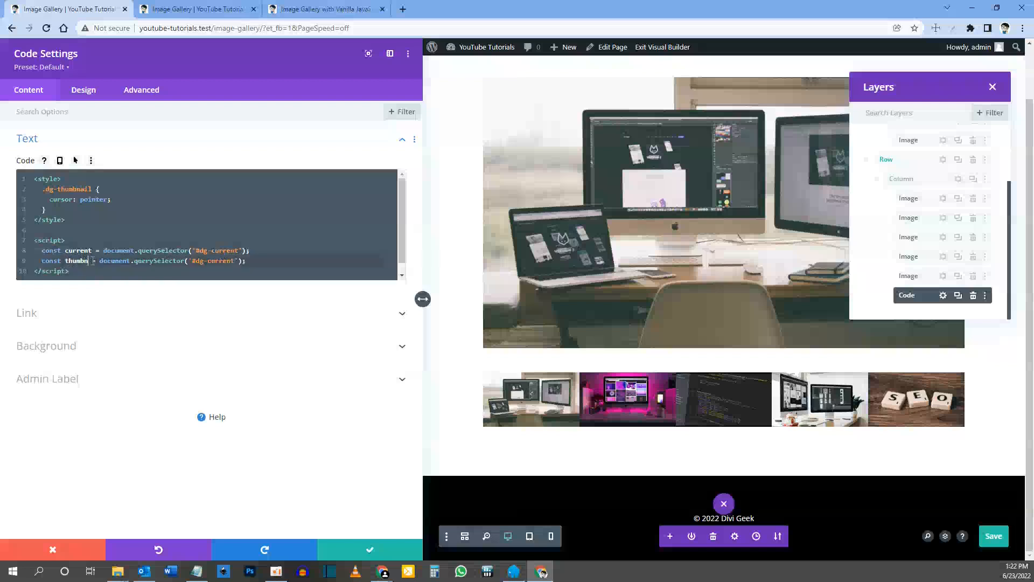
text(s)
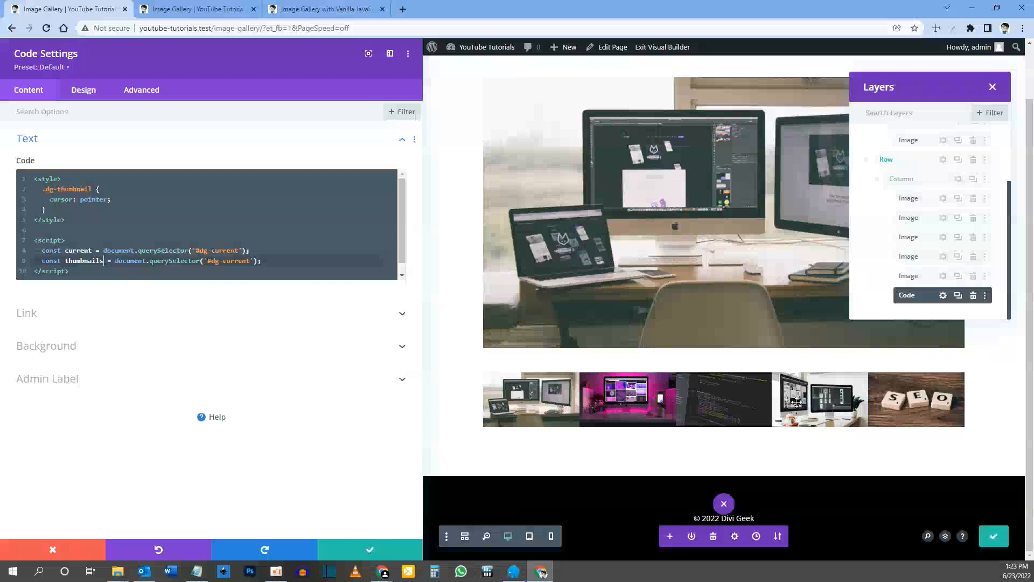
Step: Change the thumbnails line's method to querySelectorAll
click(204, 262)
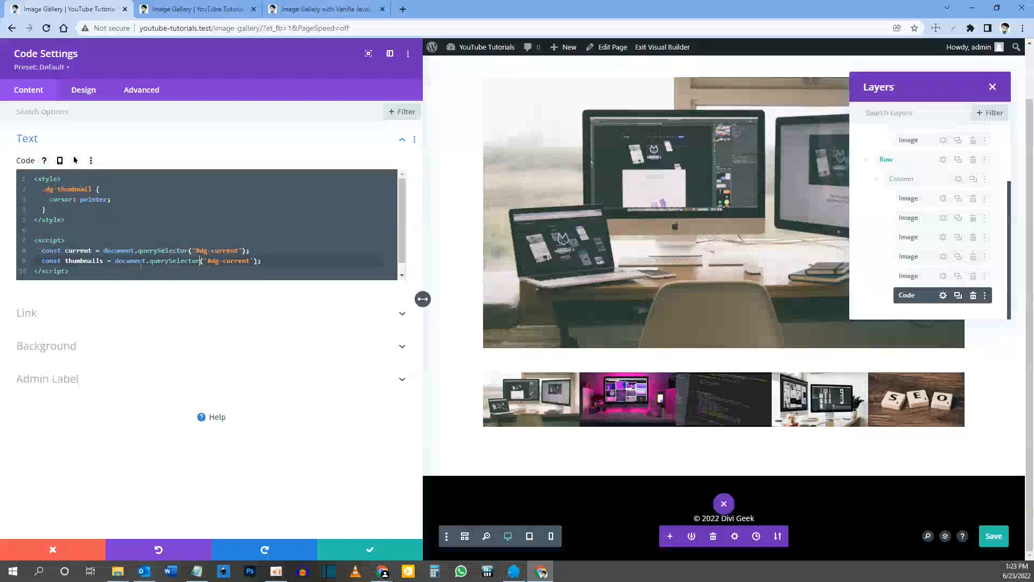
text(All)
Step: Open the first thumbnail image's settings and copy its CSS class dg-thumbnail
click(943, 198)
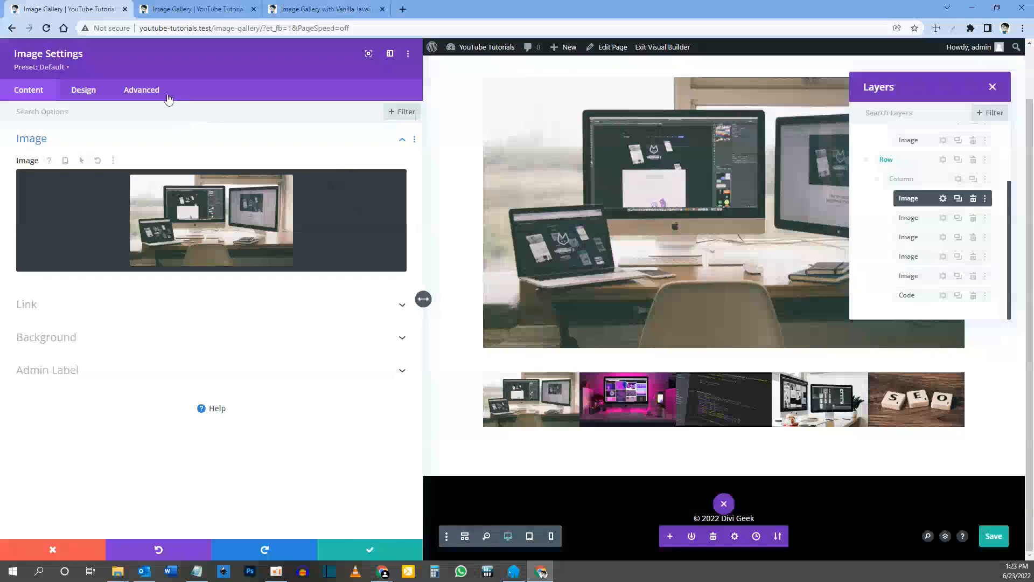
click(154, 92)
click(97, 139)
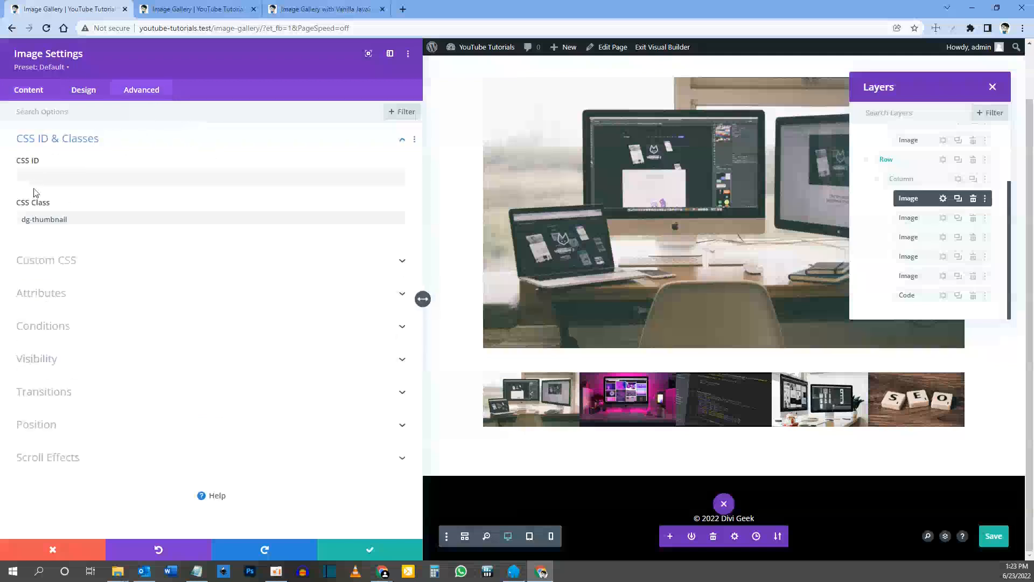
drag(72, 219, 33, 220)
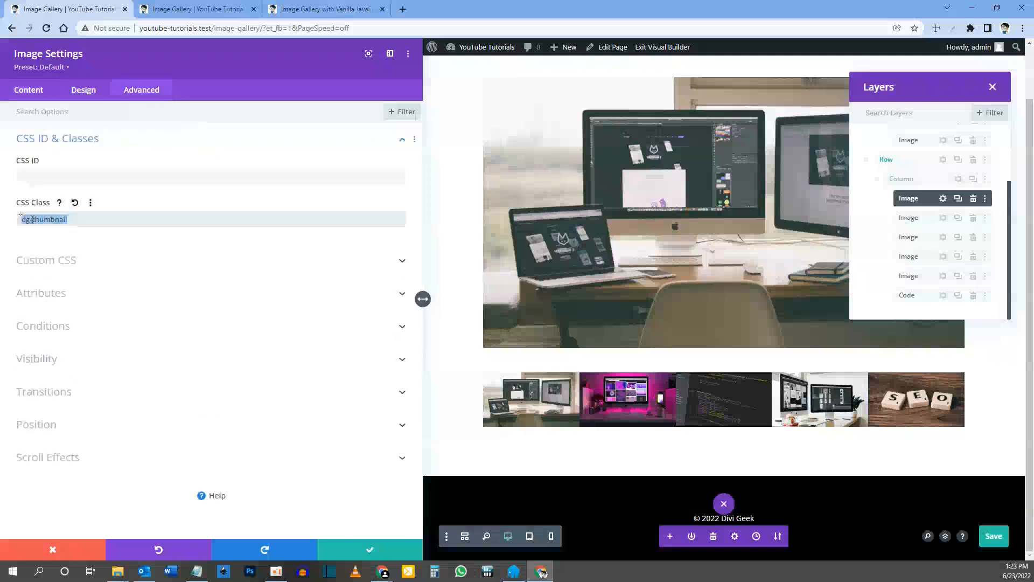
right_click(32, 220)
click(62, 261)
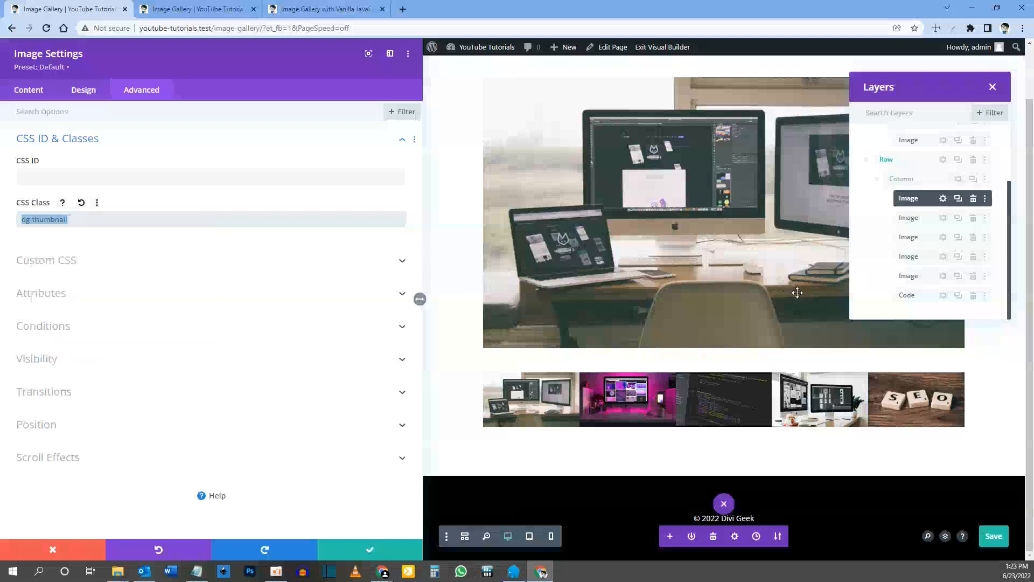
Step: Replace the thumbnails line's selector with '.dg-thumbnail img' in the Code module, add two new lines below it, and save the page
click(942, 295)
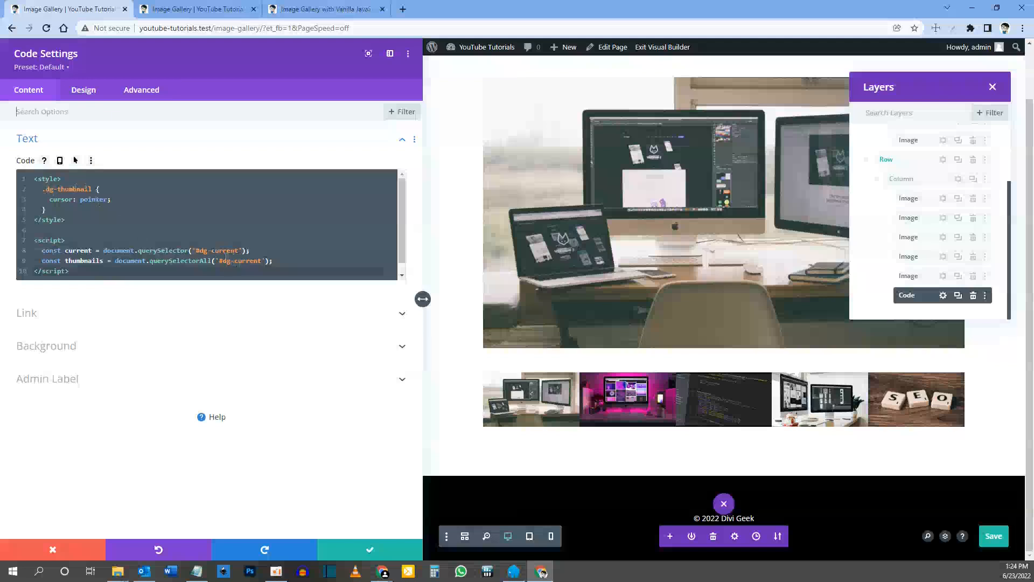
drag(219, 261, 257, 261)
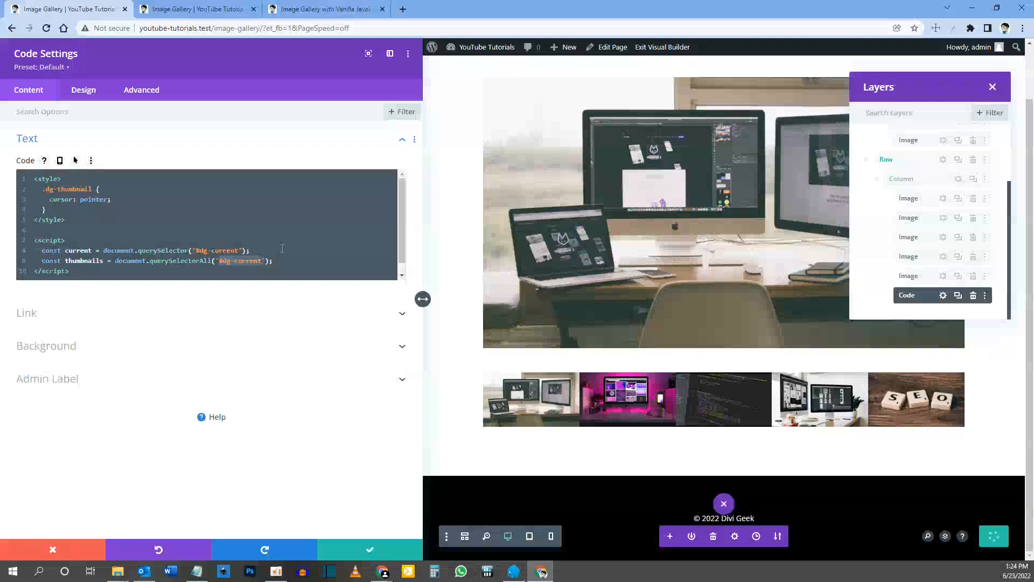
text(.)
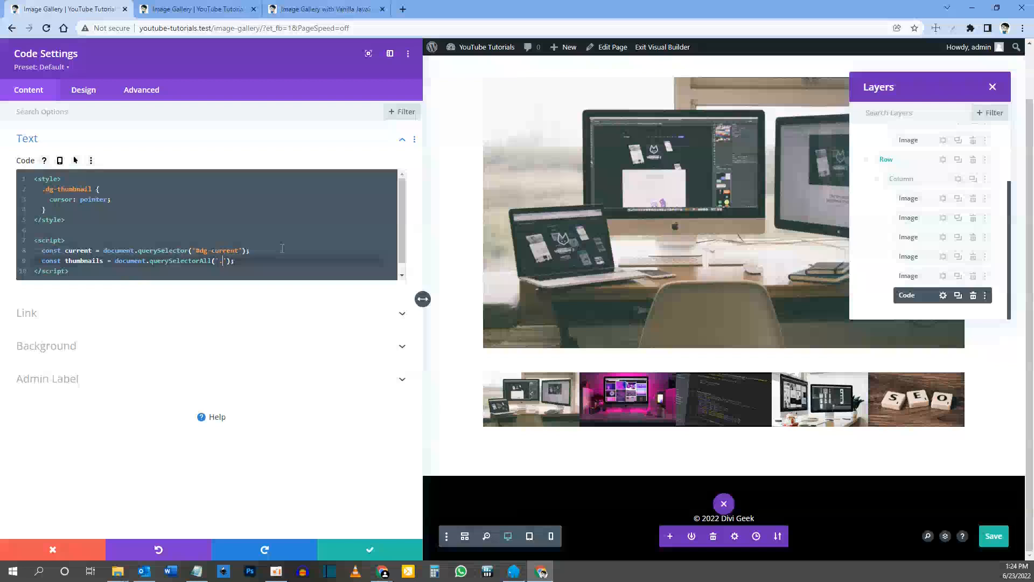
text(dg-thumbnail img)
click(315, 261)
key(Return)
key(Return)
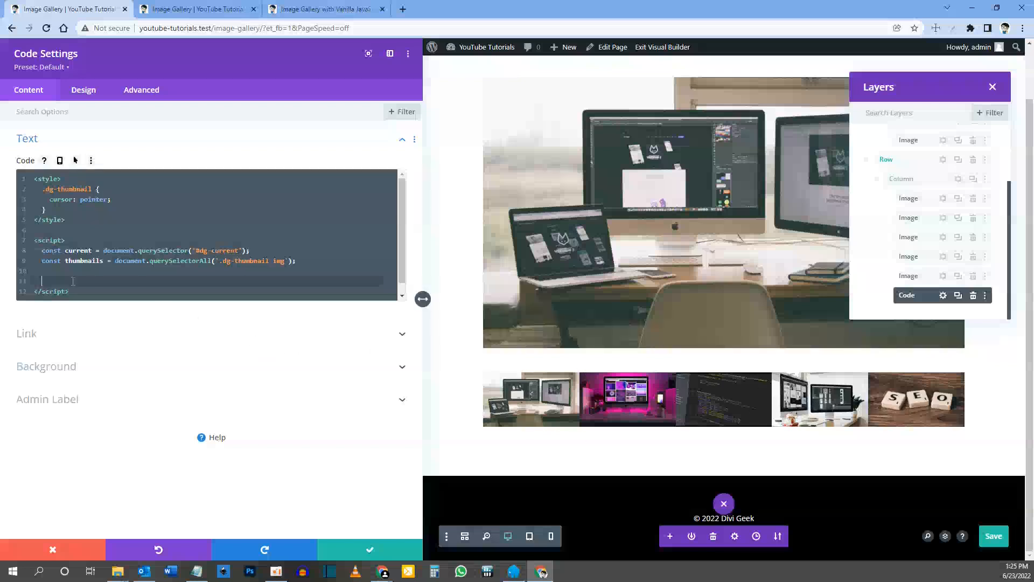
key(ctrl+s)
Step: Compare the first thumbnail on the reference and live gallery pages, and start a thumbnails[0] statement below the two constants
click(325, 10)
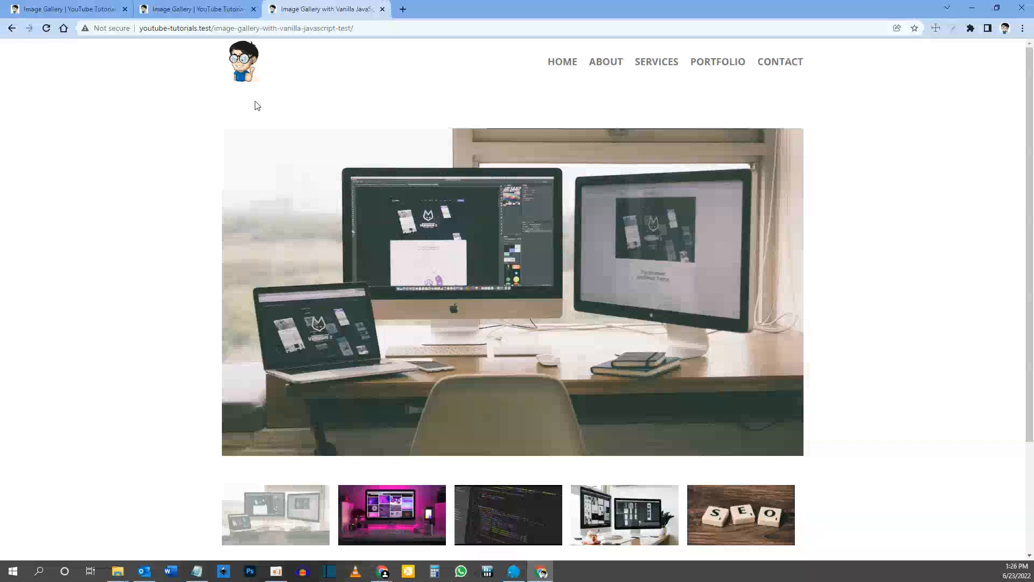
click(173, 9)
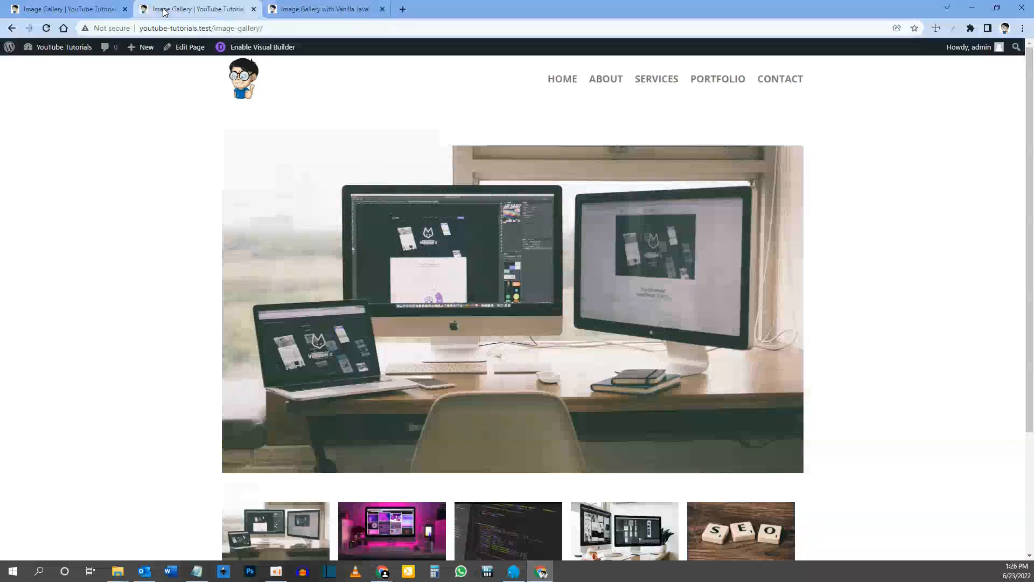
click(66, 12)
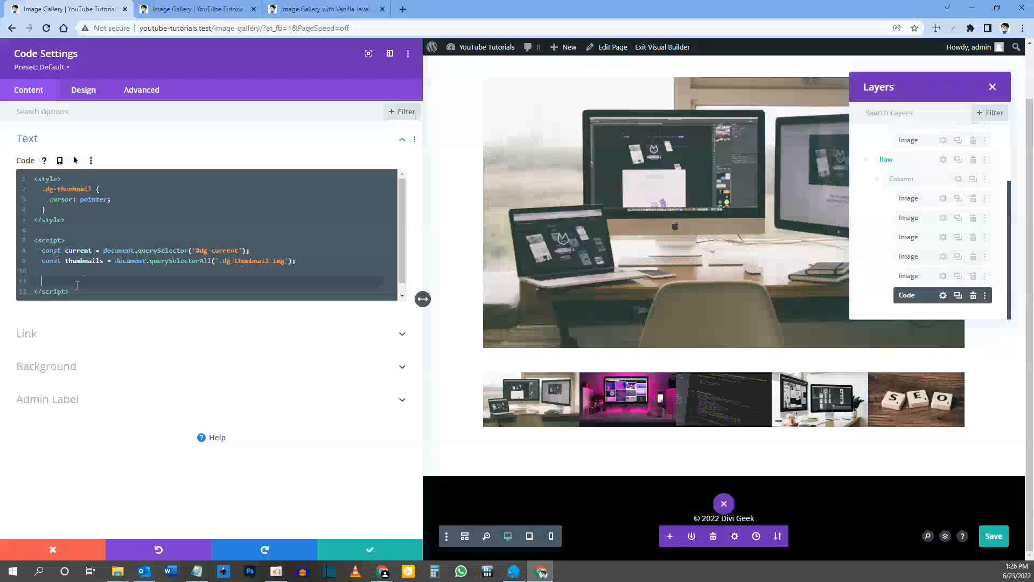
double_click(66, 262)
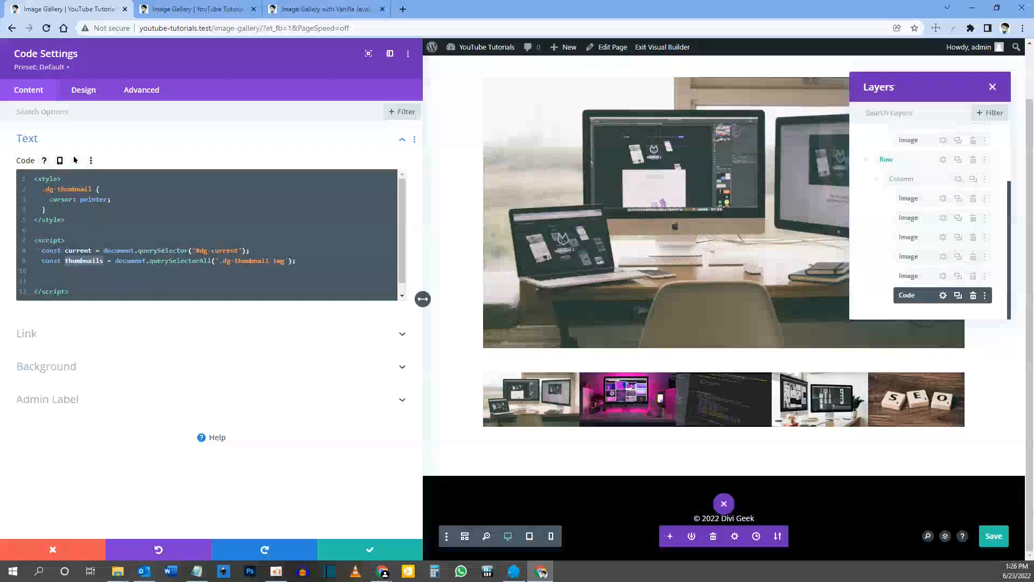
key(Down)
key(Down)
key(ctrl+v)
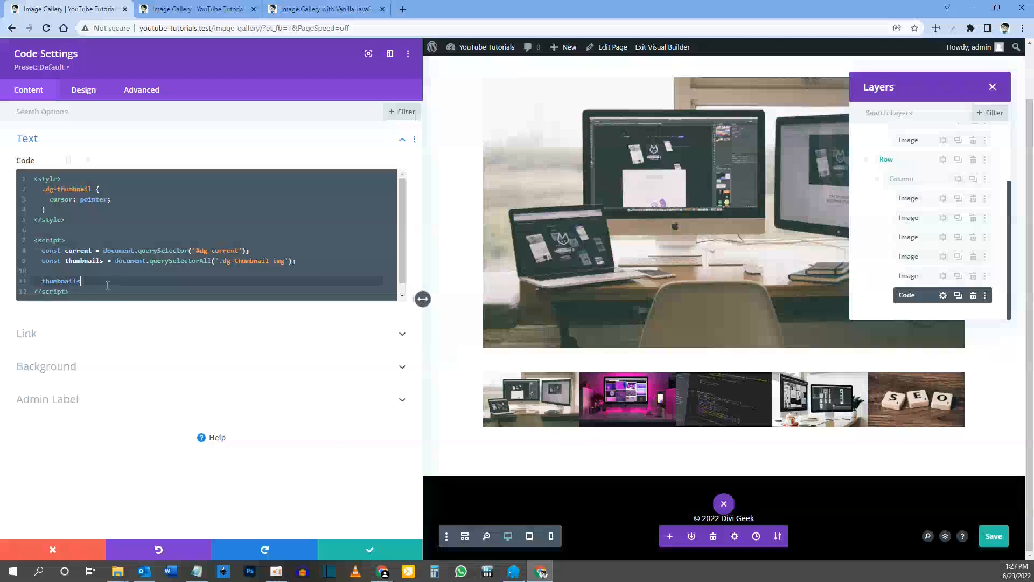
text([0)
key(ctrl+s)
Step: Complete the thumbnails[0] statement with .style.opacity = 0.5; and save the page
text(.style)
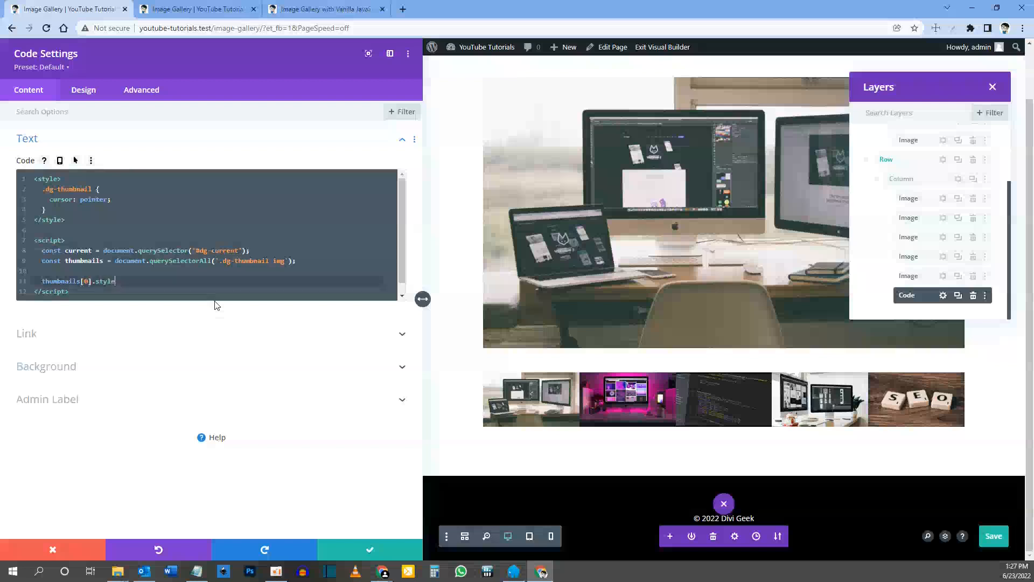
text(.opacity = 0.5;)
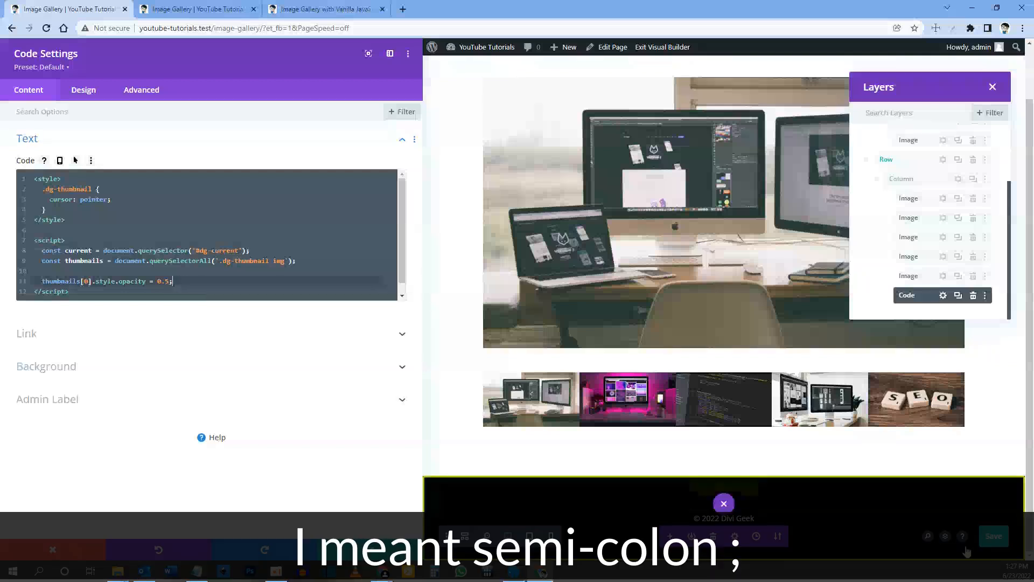
click(994, 537)
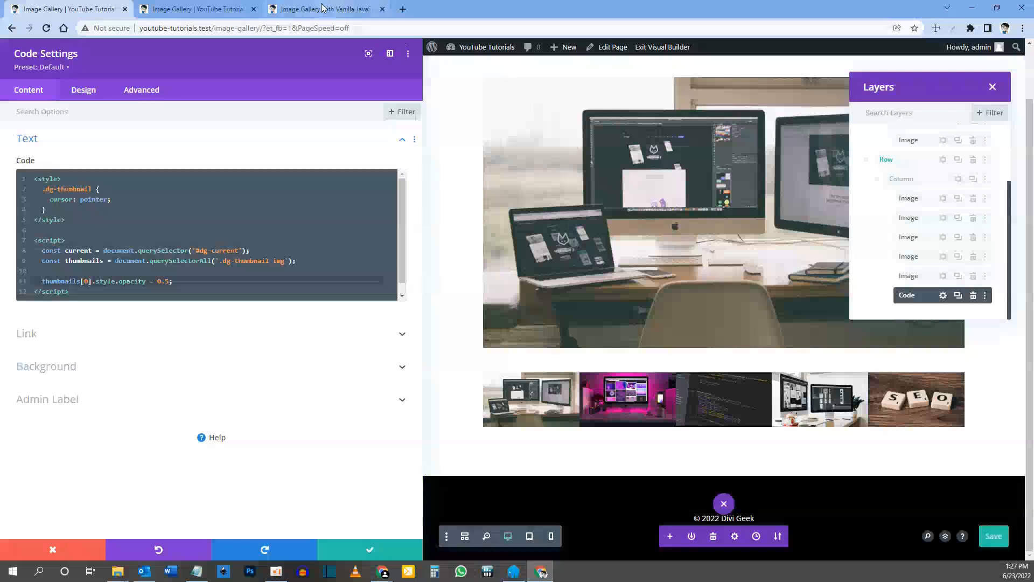
Step: Reload the live image gallery page and compare its first thumbnail with the one on the reference page
click(294, 4)
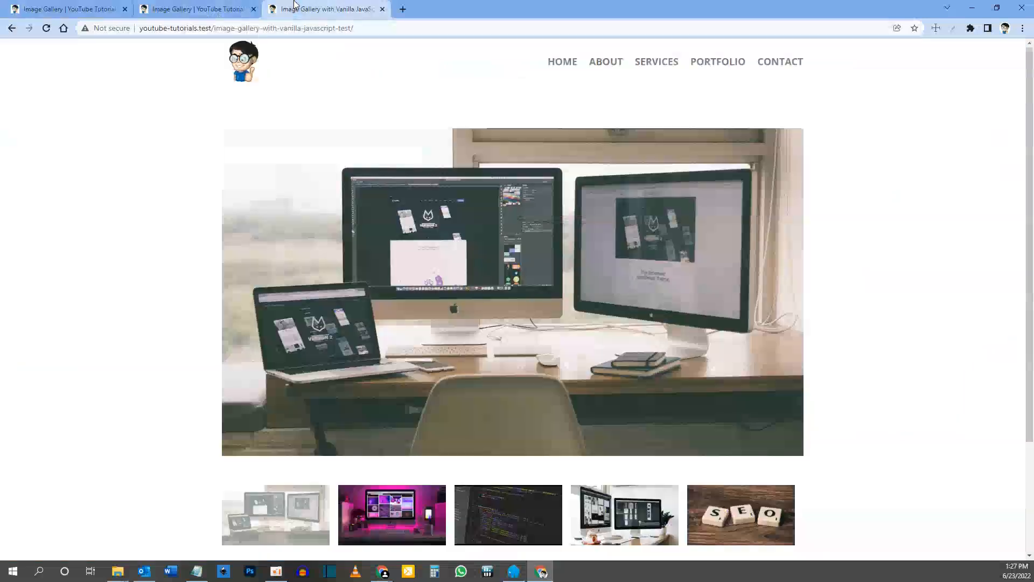
click(205, 9)
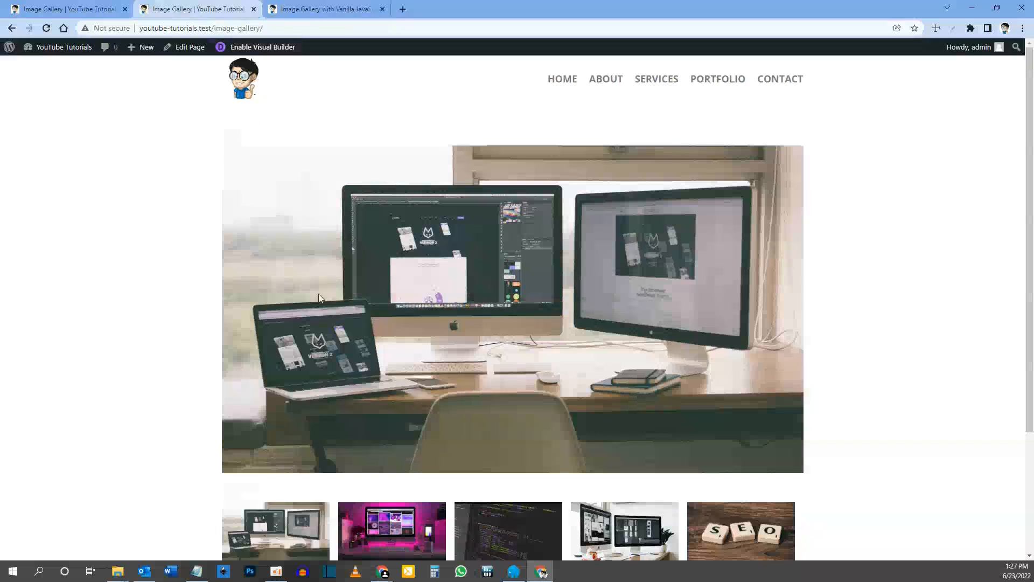
key(F5)
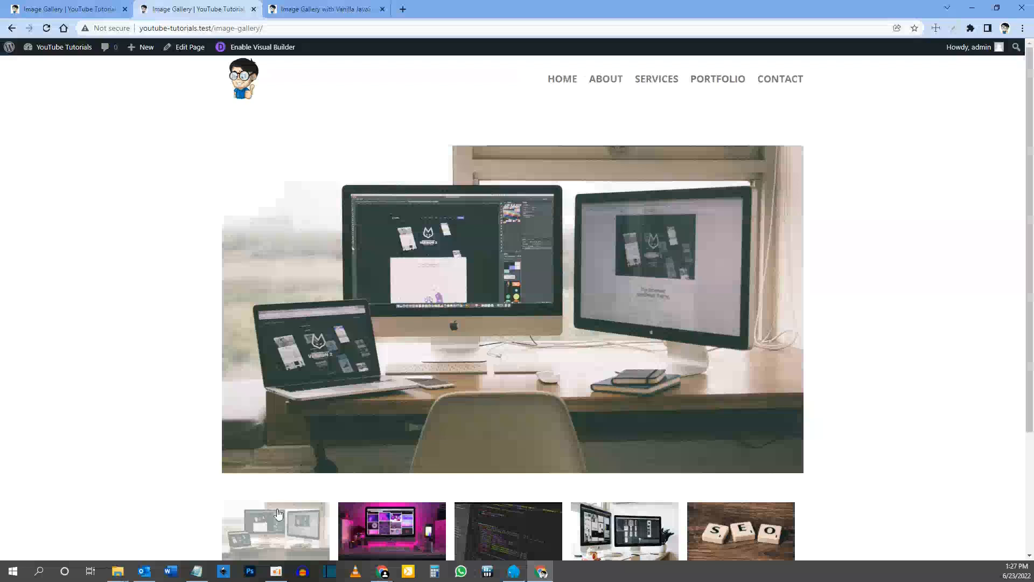
Step: Return to the page in the visual builder and start a thumbnails statement two lines below the opacity line in the Code module
scroll(286, 441, down, 1)
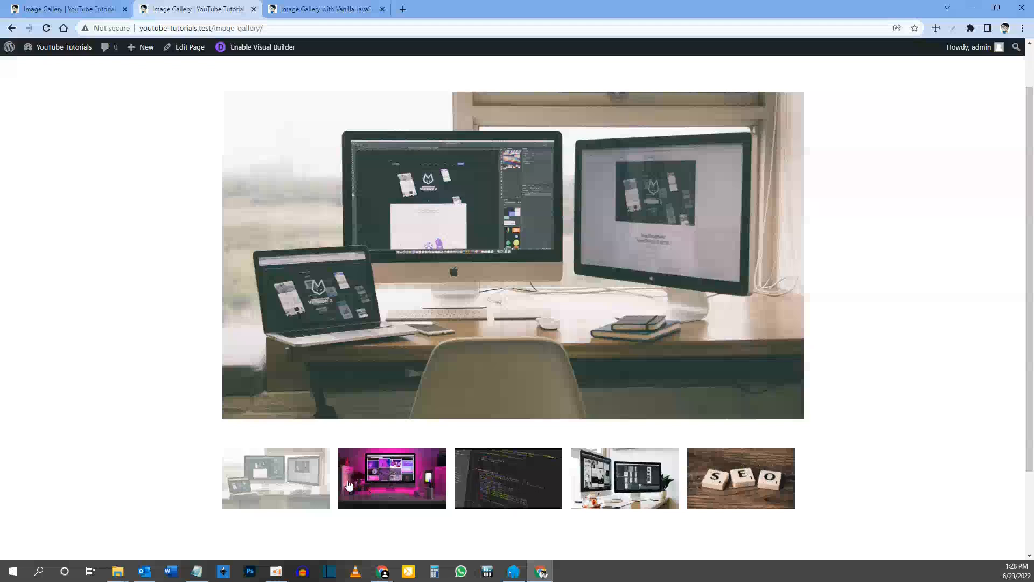
click(48, 10)
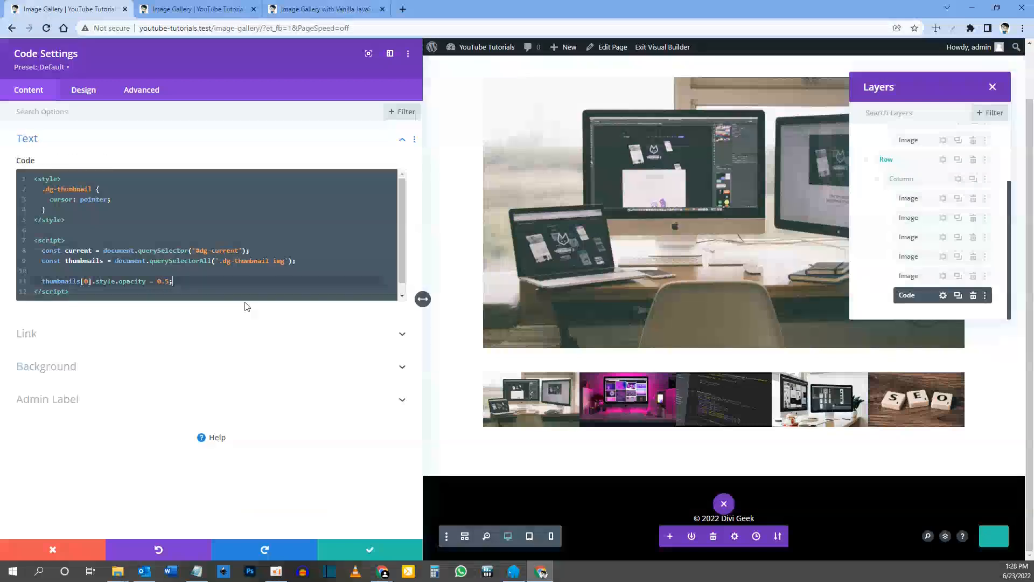
key(Return)
key(Return)
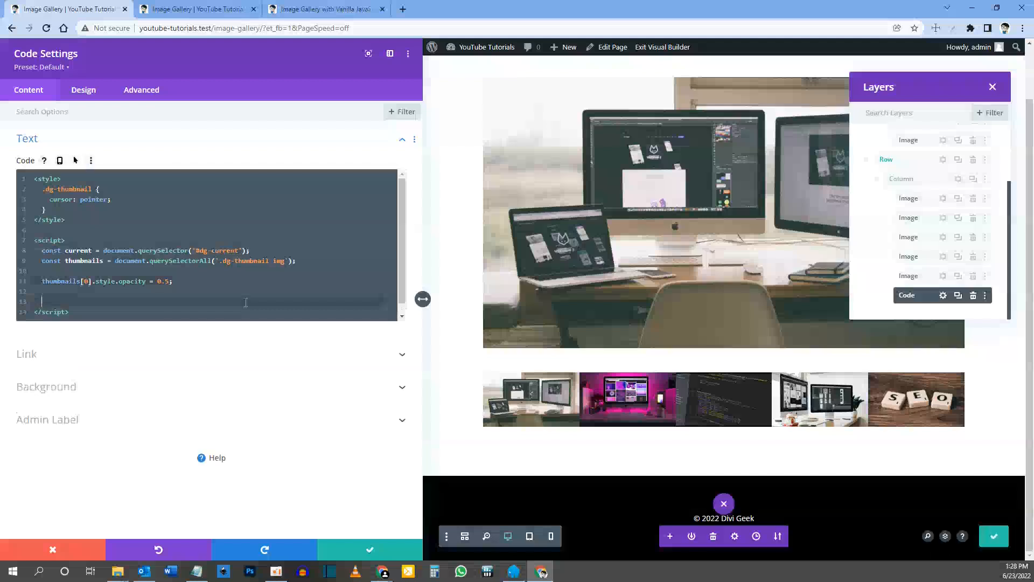
key(Up)
key(Up)
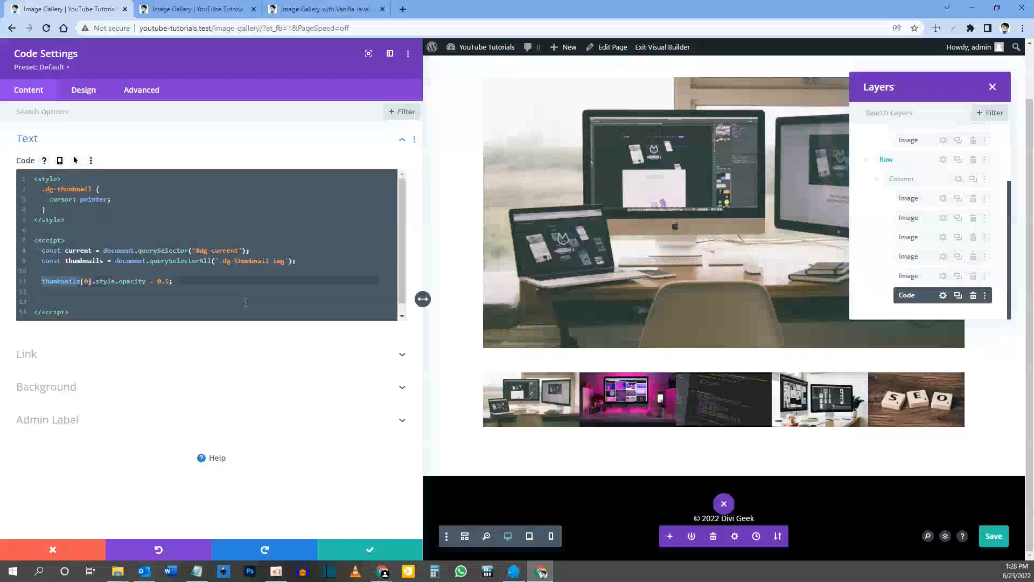
key(Down)
key(Down)
text(thumbnails)
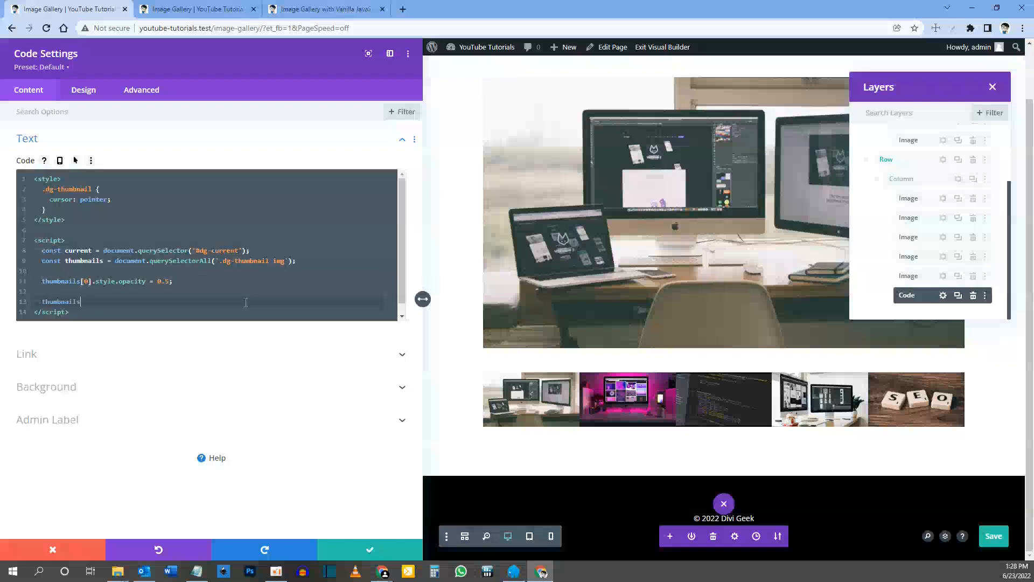
text(.forEach)
Step: Extend the new thumbnails statement with a .forEach( call that opens the arrow function img =>
text(()
text(img =>)
Step: Add img.addEventListener after the arrow inside the forEach call
click(143, 301)
text(img)
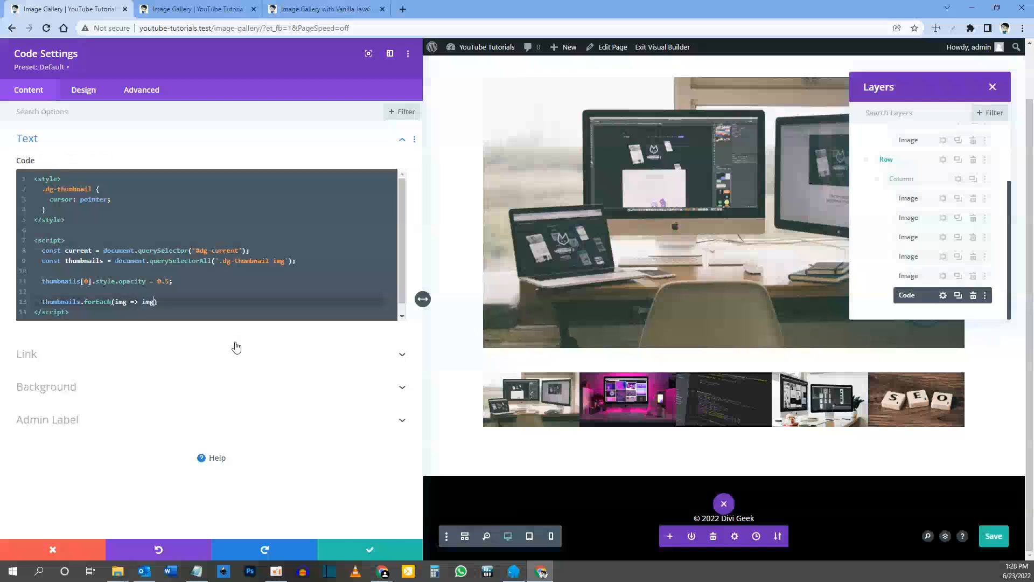
text(.)
text(addEventListener('click)
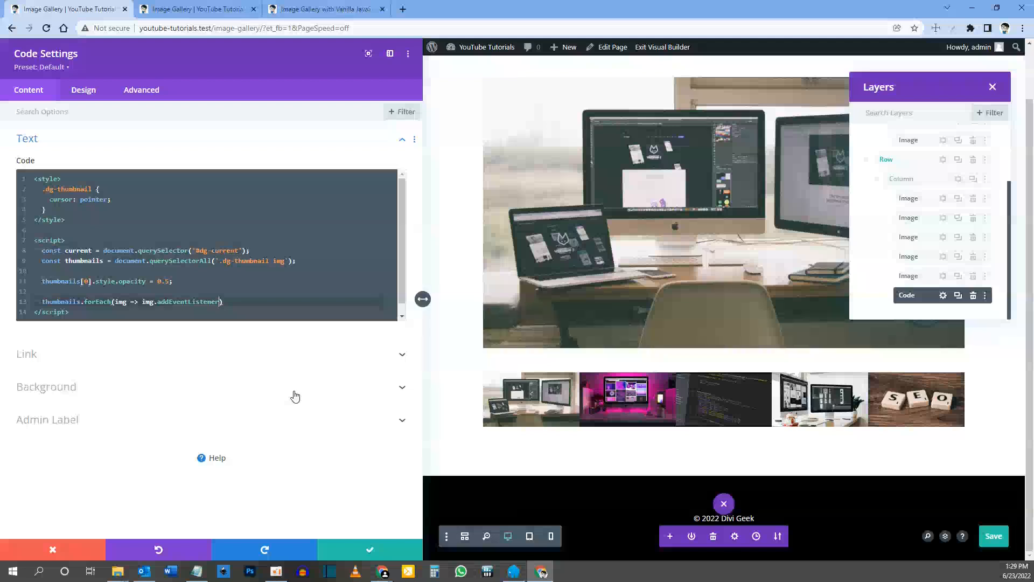
Step: Complete the addEventListener call with the arguments 'click' and thumbClick, ending the statement with a semicolon
text((')
text(click)
key(Right)
text(, thumbClick)
key(End)
text(;)
Step: Add a function thumbClick(e) with an open body two lines below the forEach statement
key(Return)
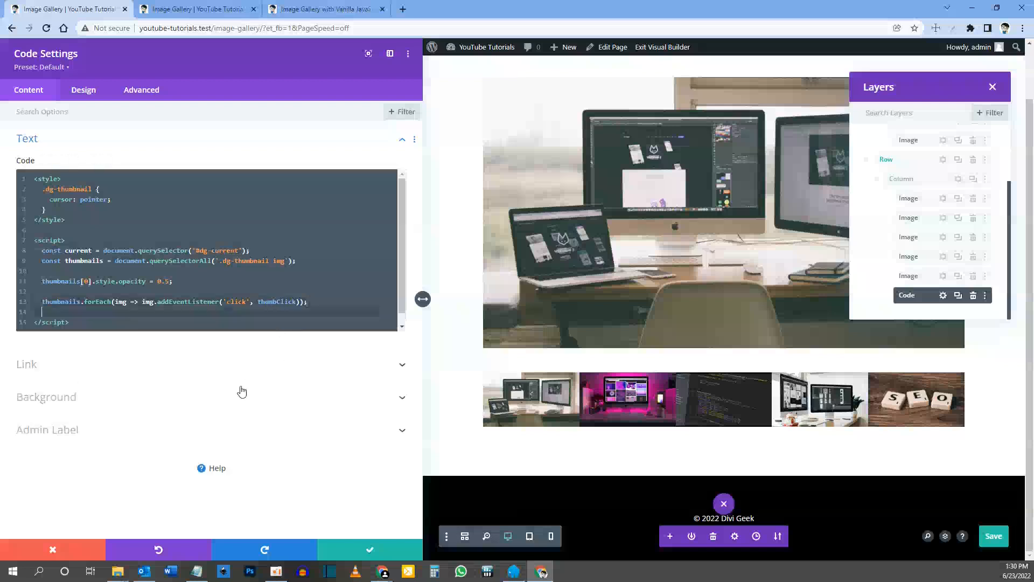
key(Return)
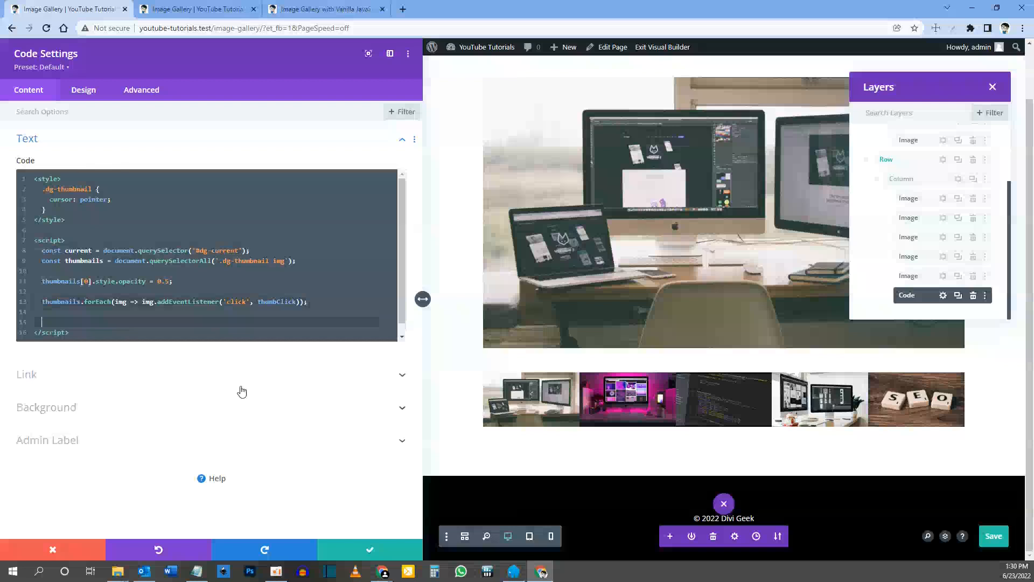
text(function thumbC)
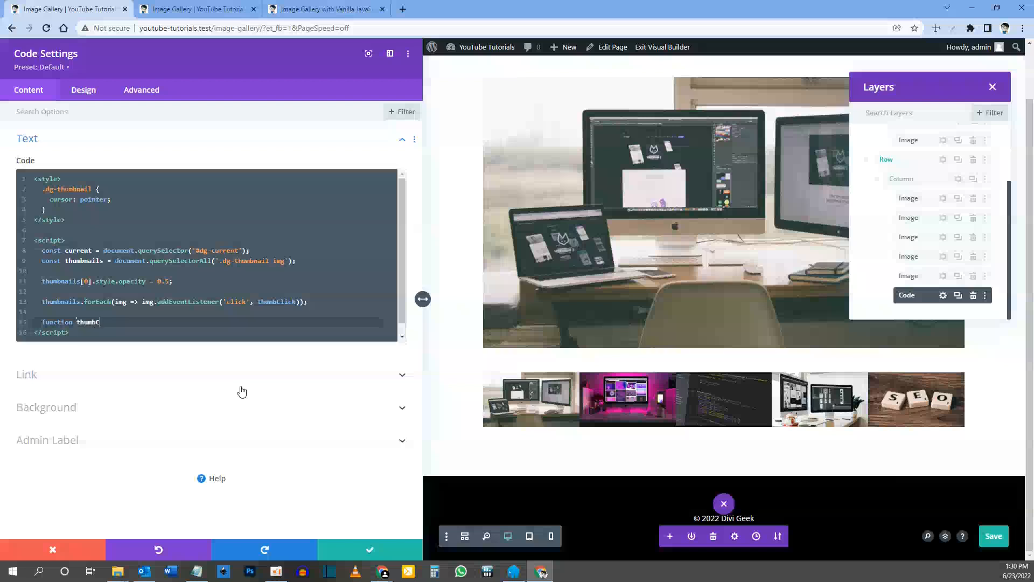
text(lick(e)
text({)
key(Return)
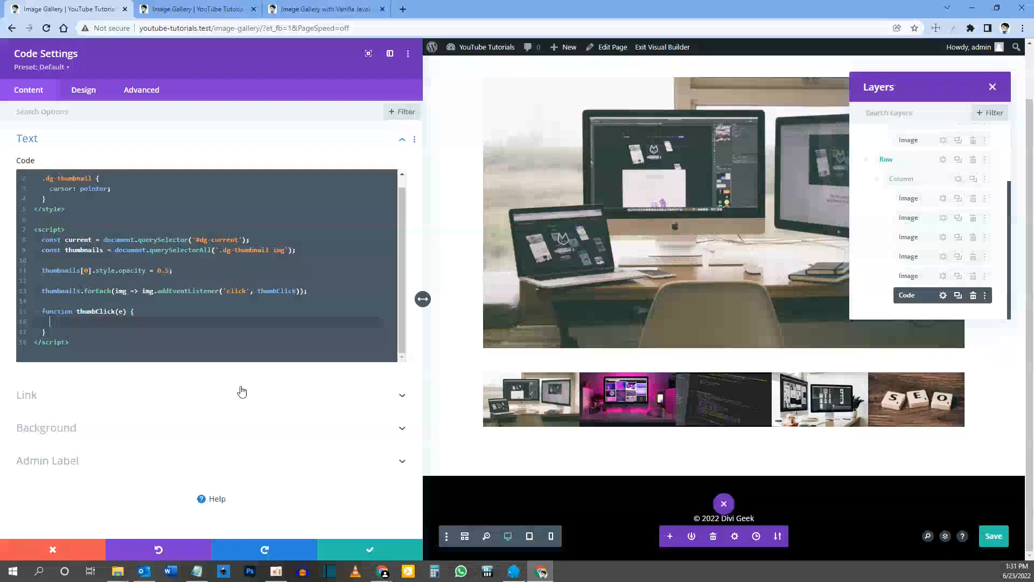
Step: Start a thumbnails.forEach statement inside the thumbClick function, reusing the thumbnails name from the line above
double_click(74, 291)
key(ctrl+c)
key(Down)
key(Down)
key(Down)
key(ctrl+v)
text(.forEach)
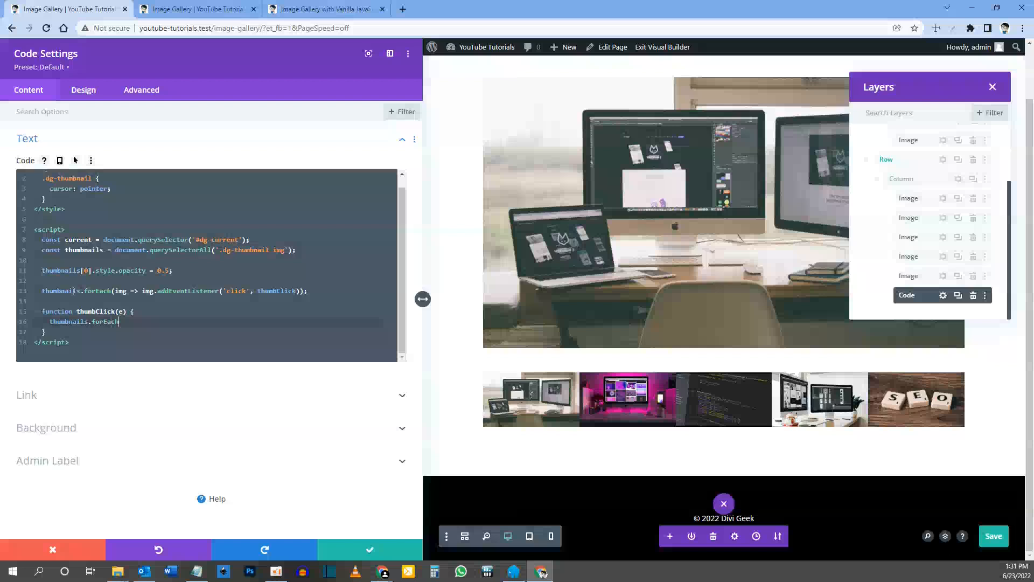
text((img => ()
Step: Complete the forEach inside thumbClick with the arrow function img => (img.style.opacity = 1) and a closing semicolon
key(ctrl+s)
text(img.style.opacity = 1));)
Step: Check the live gallery page, return to the builder, and start a current.srcset line below the opacity reset in thumbClick
click(202, 9)
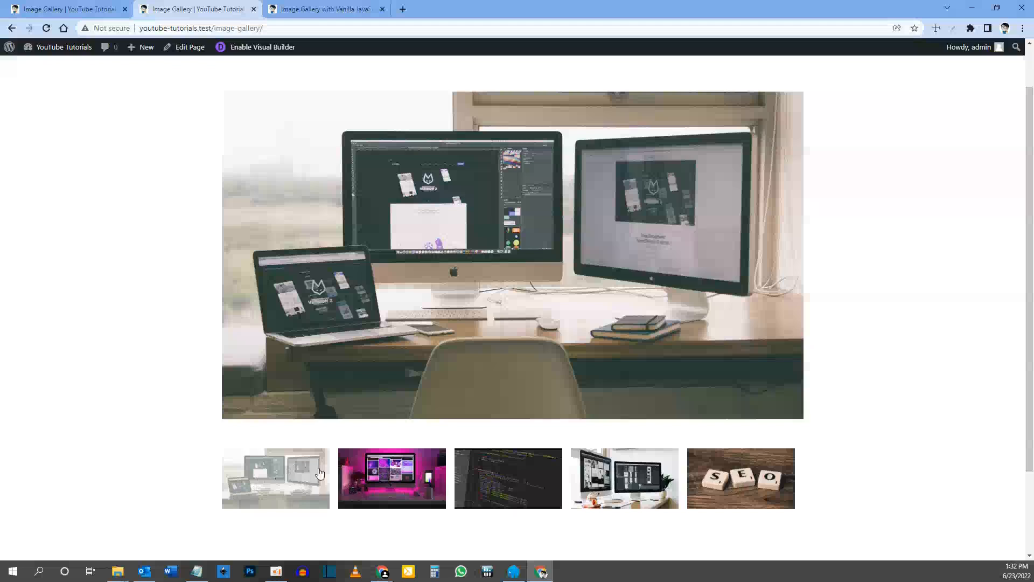
click(108, 9)
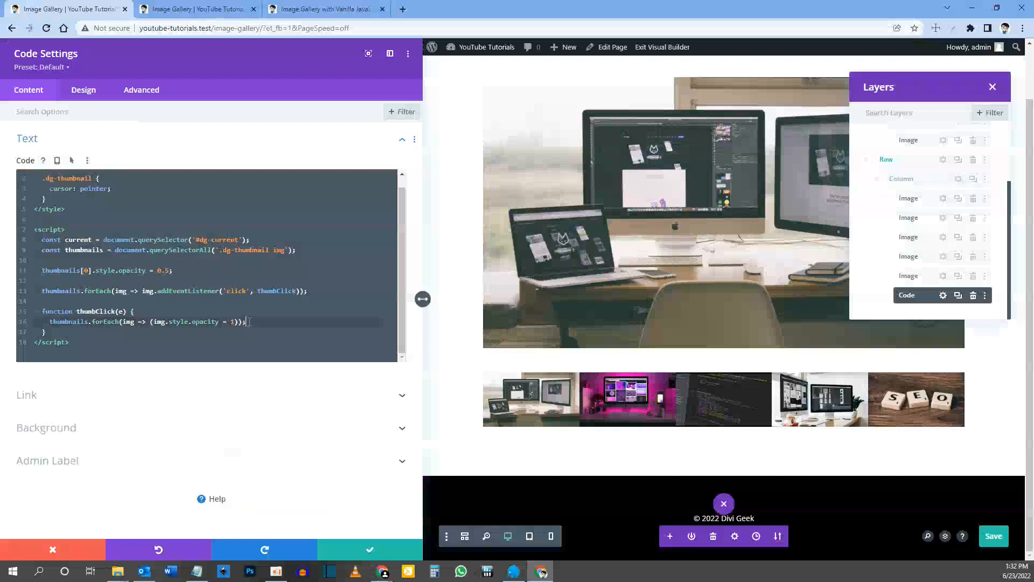
key(Return)
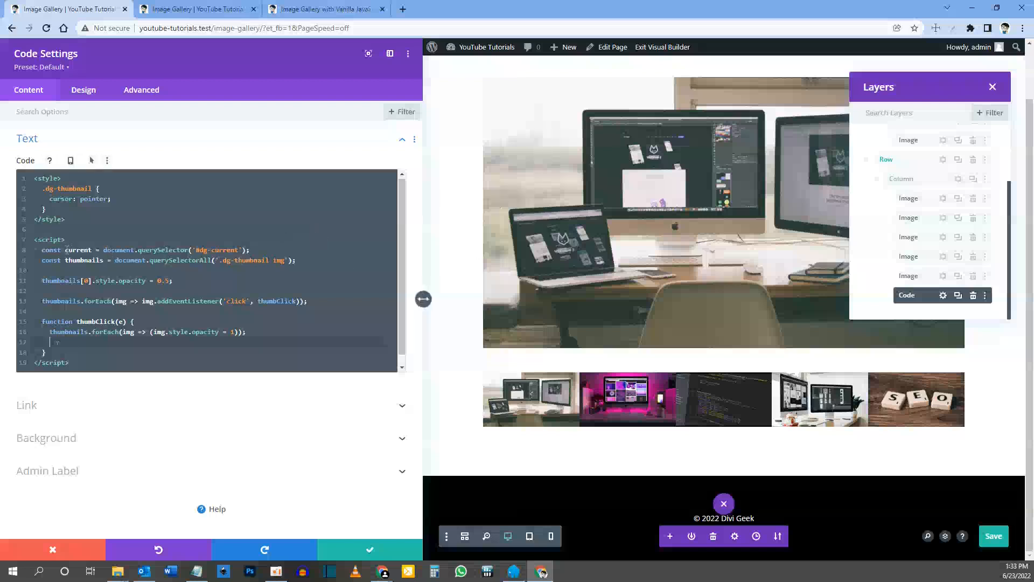
drag(65, 250, 94, 249)
key(ctrl+c)
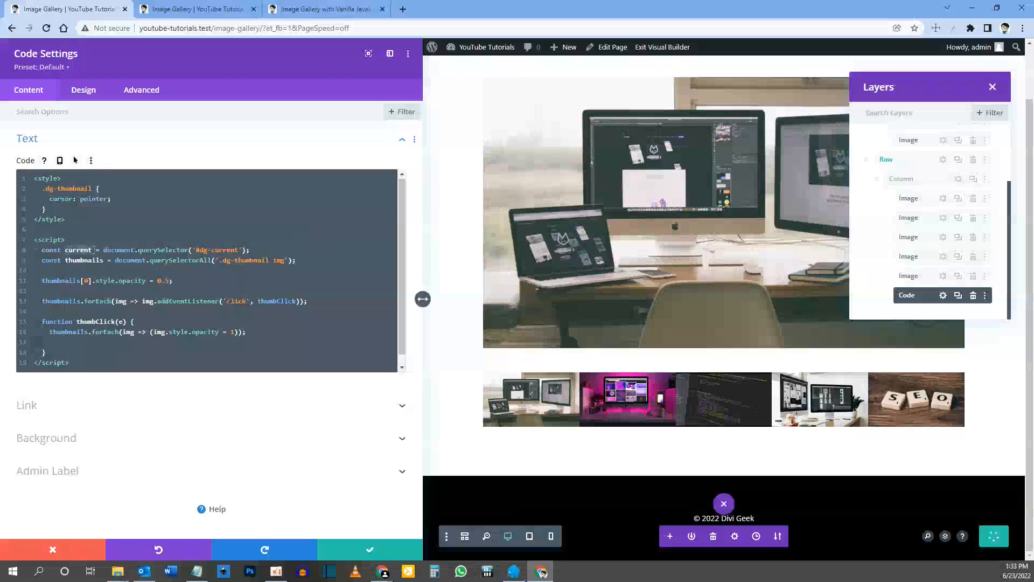
click(91, 345)
key(ctrl+v)
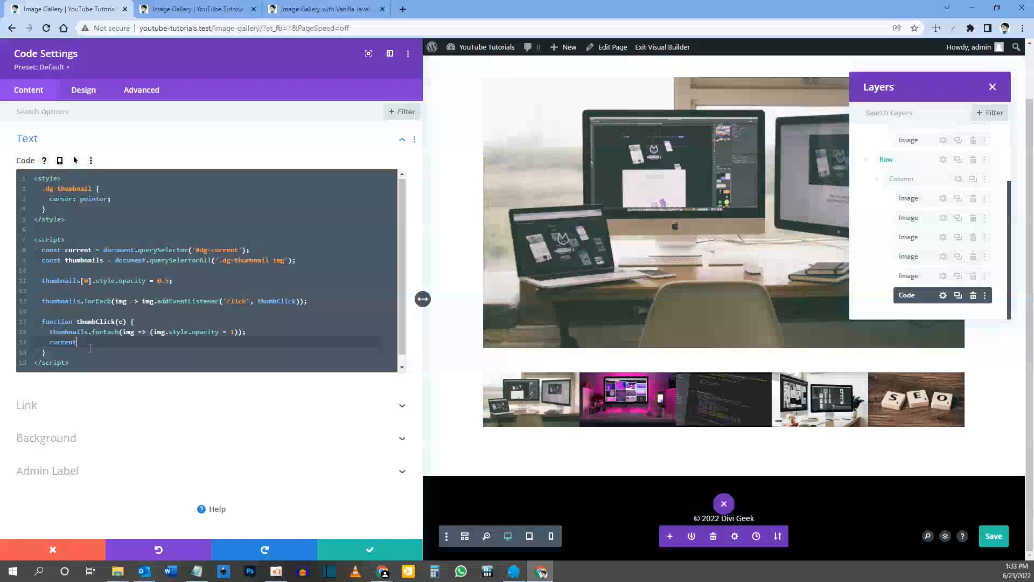
text(.srcset)
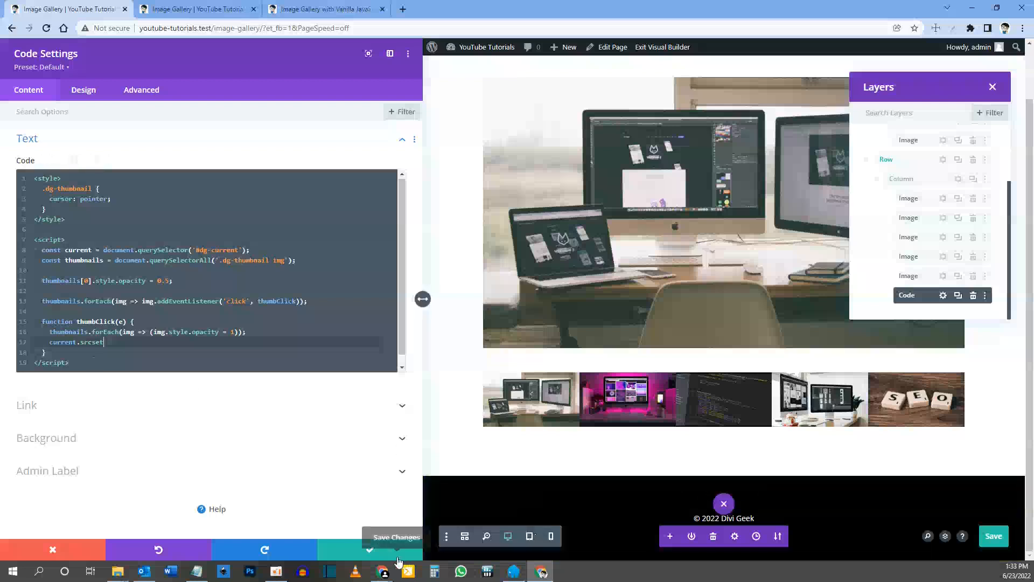
Step: Inspect the first thumbnail on the live gallery page and examine its srcset and src attributes
key(ctrl+Tab)
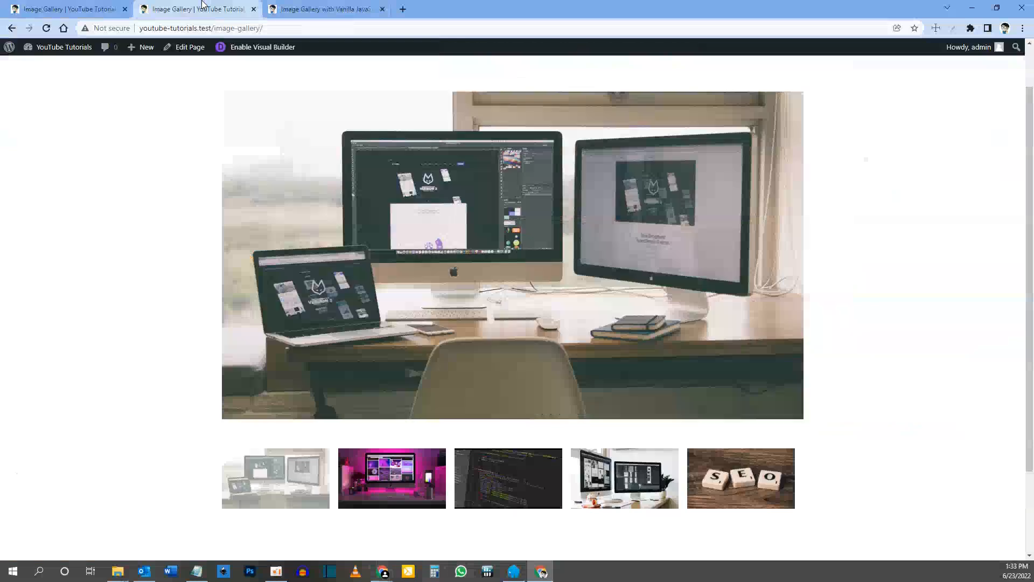
right_click(287, 484)
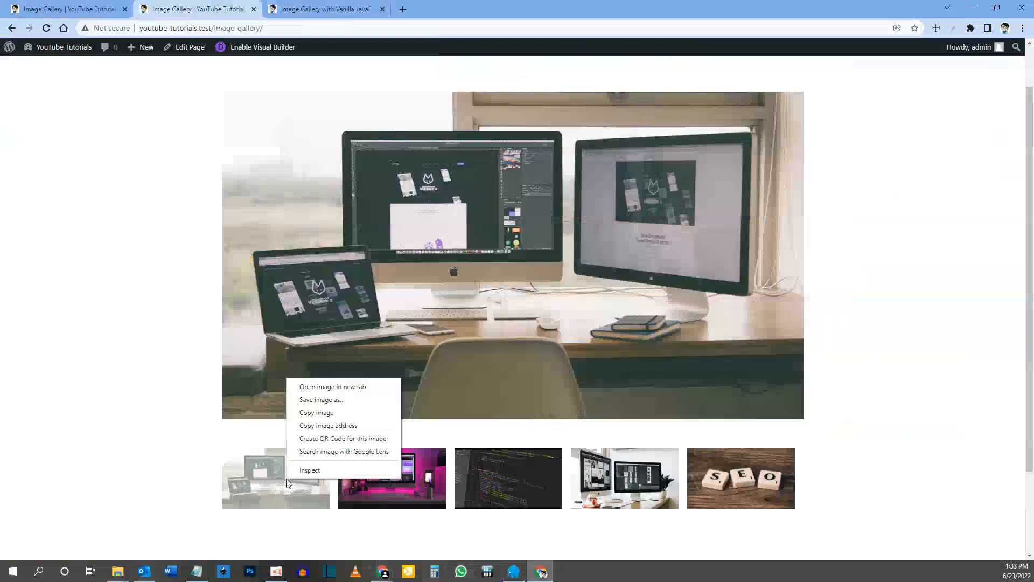
click(313, 469)
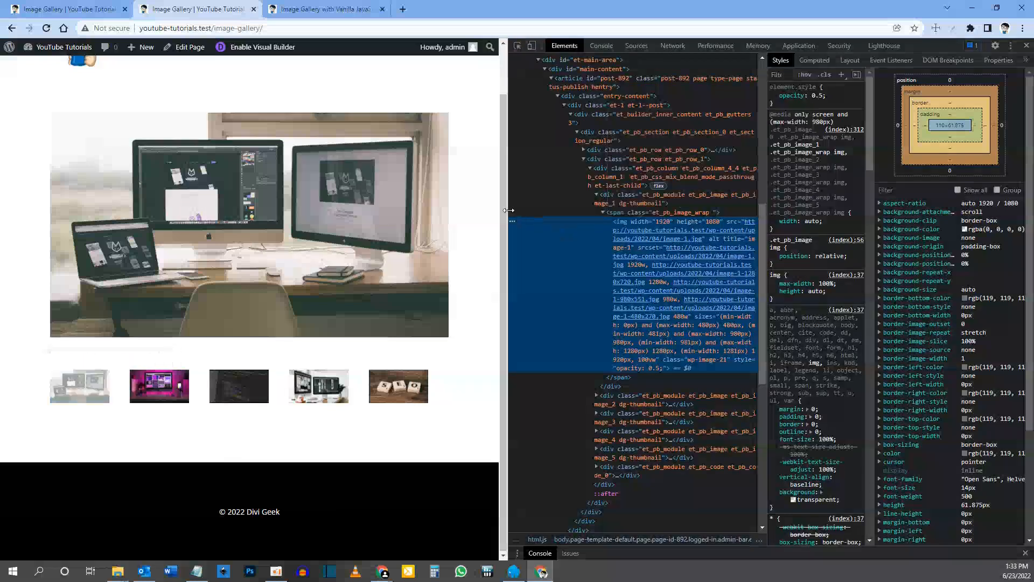
mouse_move(705, 259)
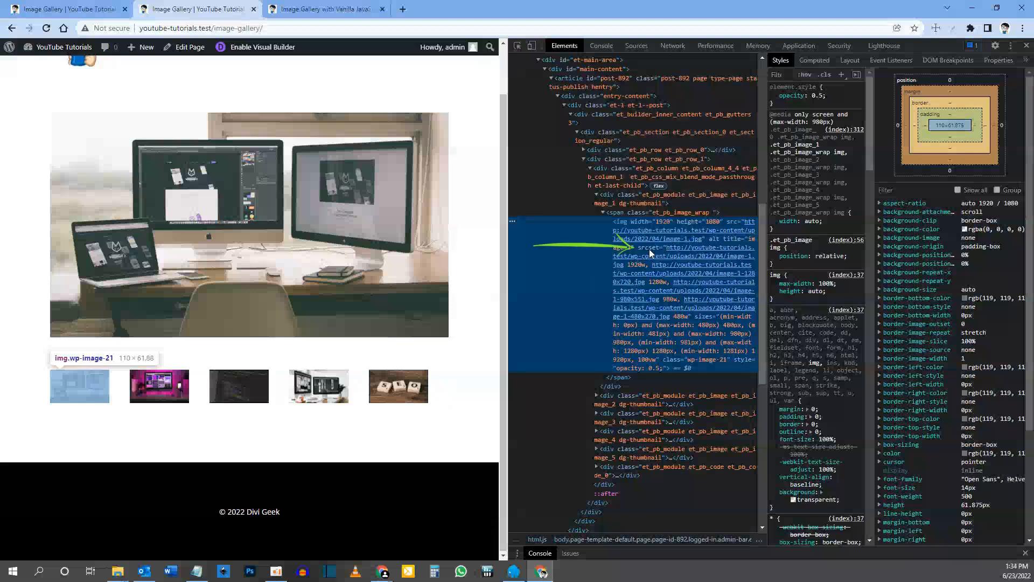
mouse_move(726, 228)
Step: Return to the visual builder and complete the line as current.srcset = e.target.srcset; in thumbClick
click(66, 9)
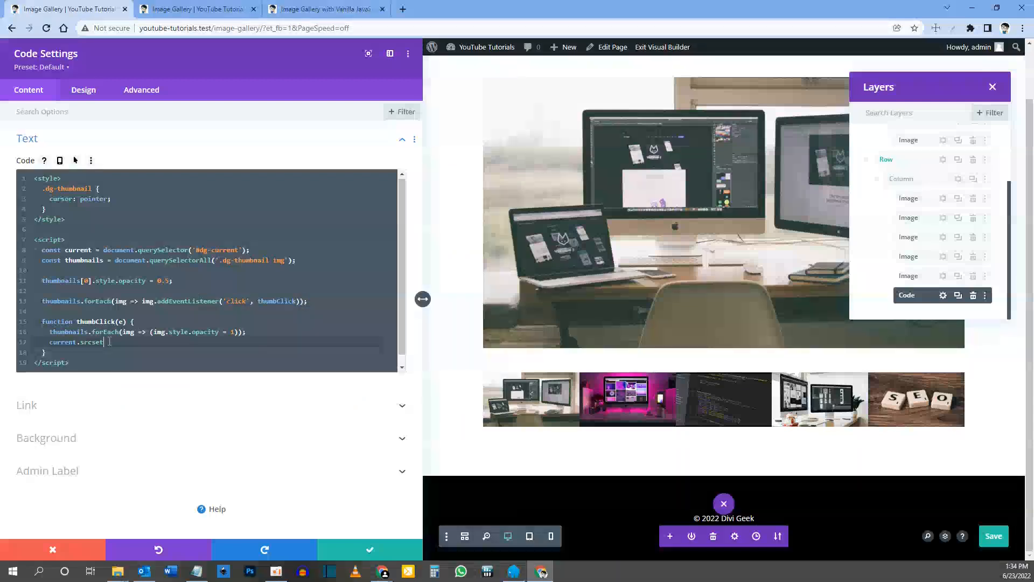
text(= e)
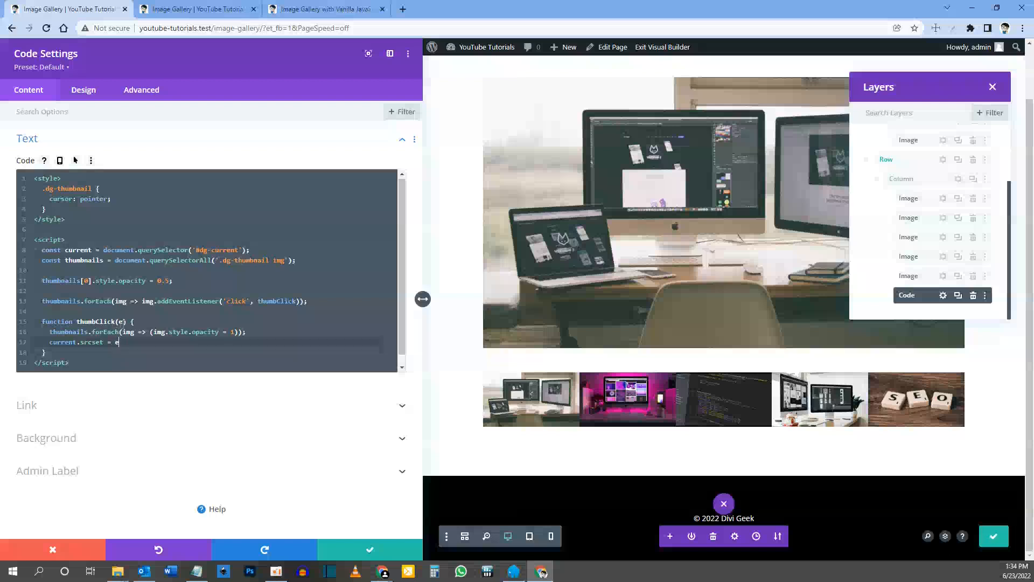
text(.target.srcset;)
Step: Duplicate the current.srcset = e.target.srcset; line directly below itself in thumbClick
key(shift+Home)
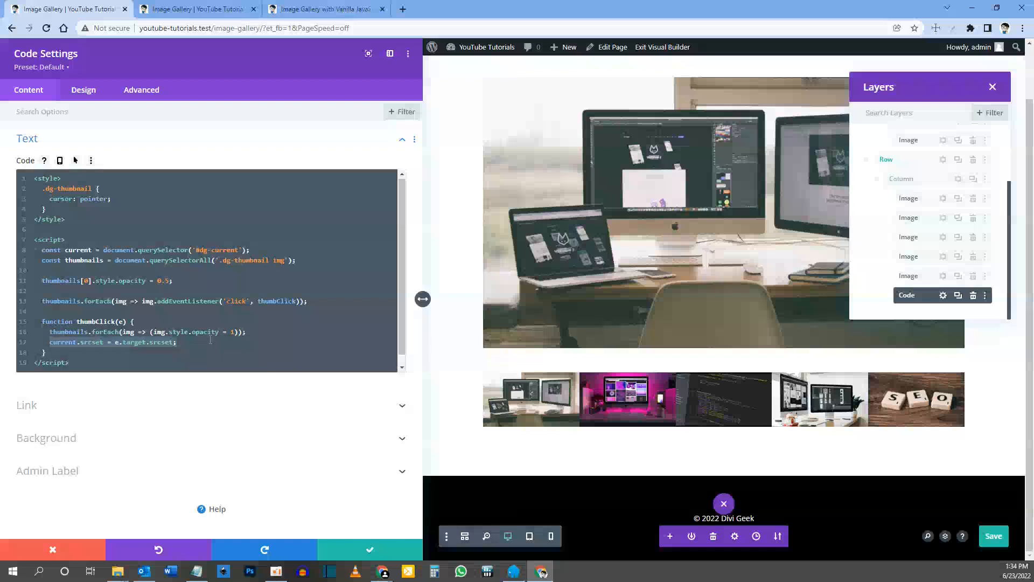
key(ctrl+c)
key(End)
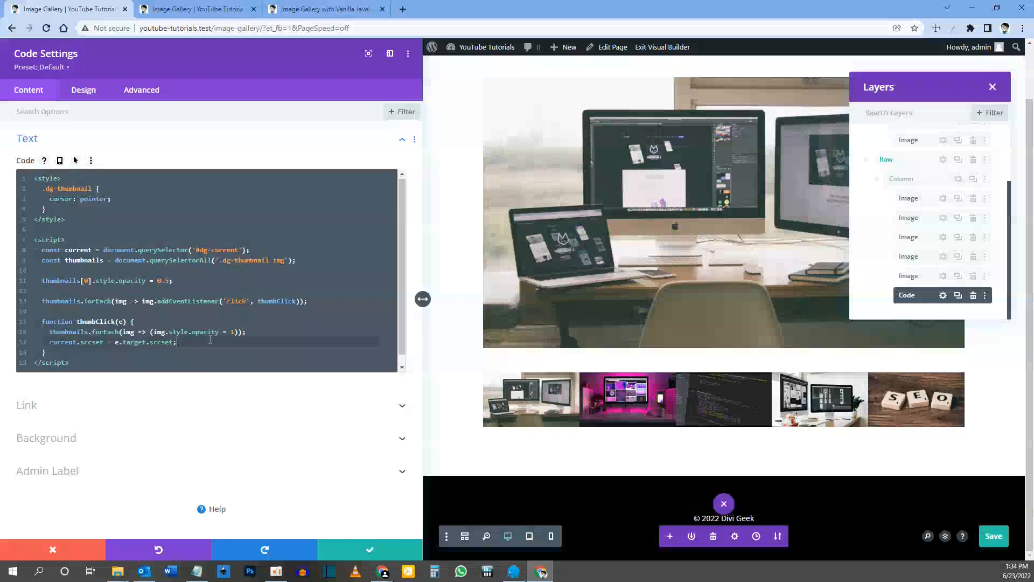
key(Return)
key(ctrl+v)
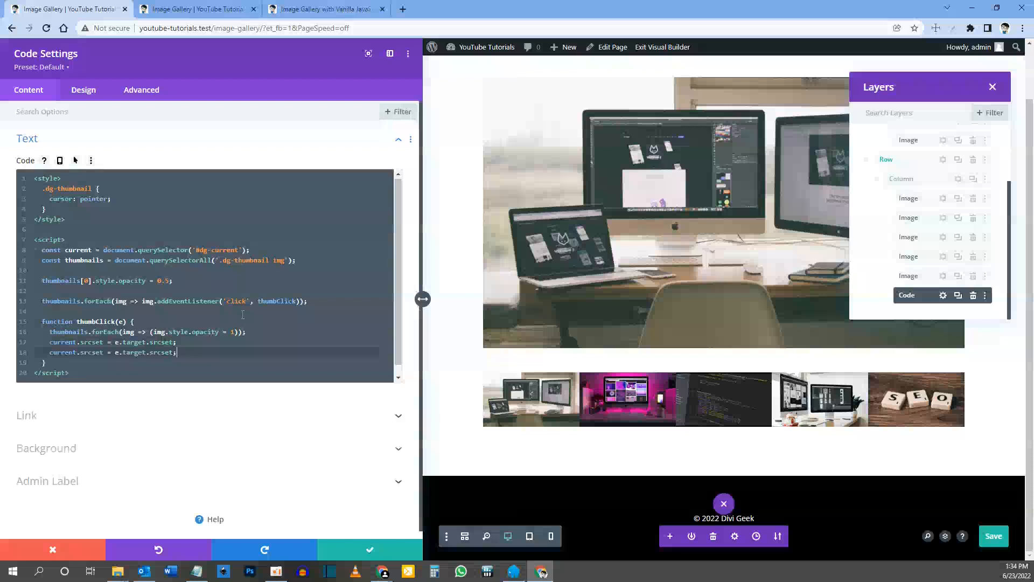
Step: Change the duplicated line to current.src = e.target.src;
click(93, 353)
key(Delete)
key(Delete)
key(Delete)
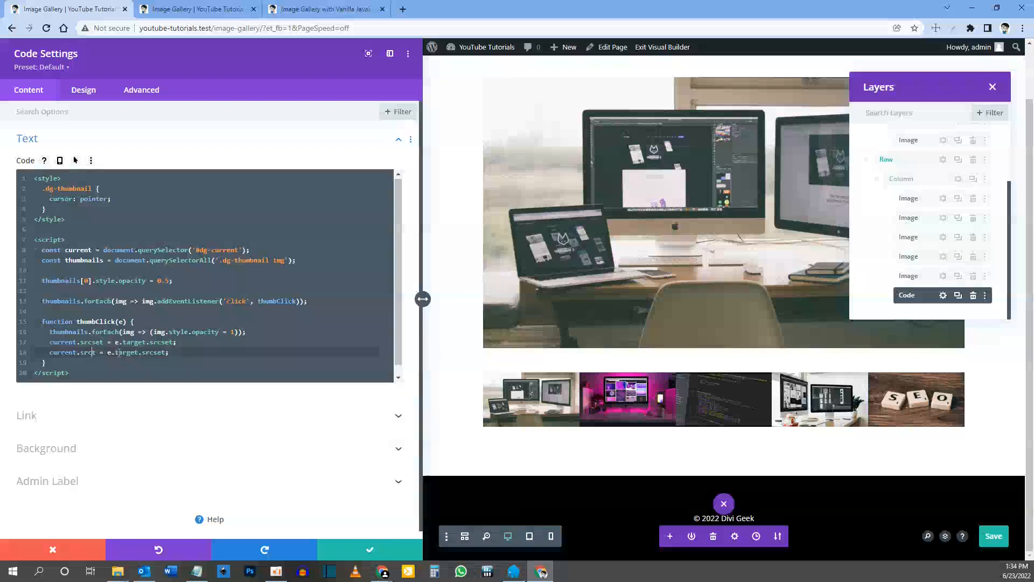
click(146, 352)
key(Delete)
key(Delete)
key(Delete)
Step: Review the inspected thumbnail's src on the live page, and try the thumbnails on the reference page to observe the main image's transition
click(196, 9)
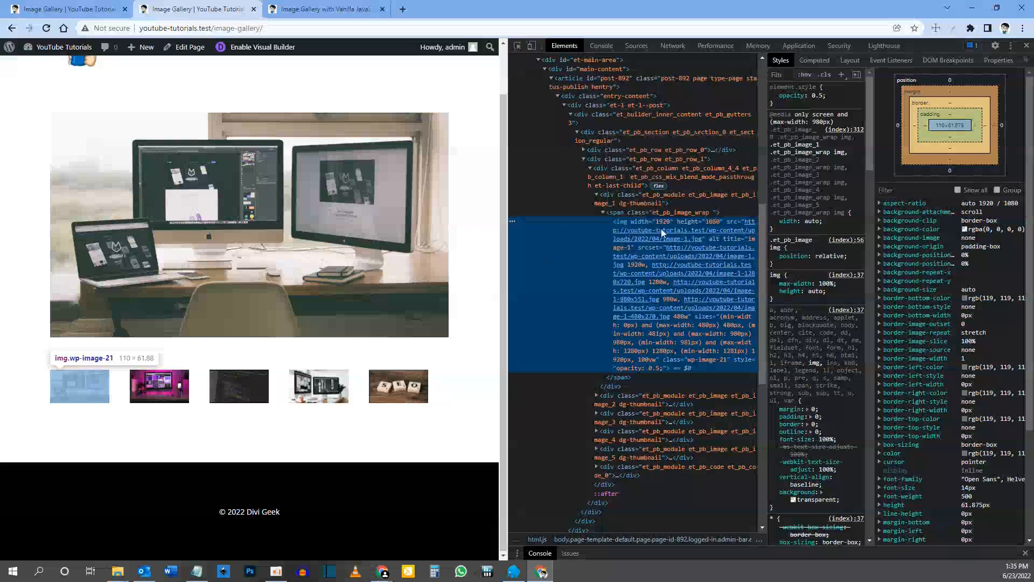
mouse_move(733, 225)
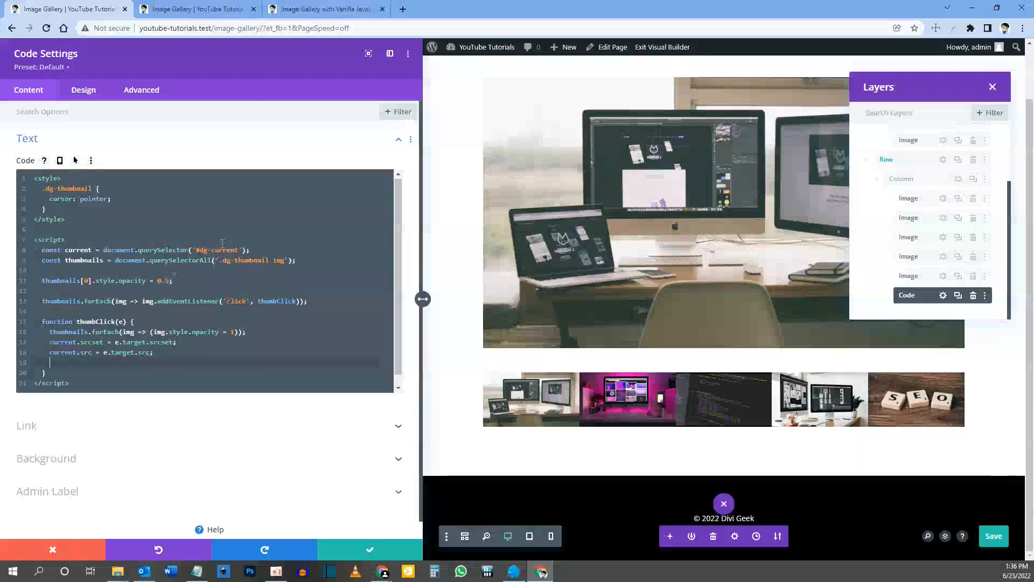
click(314, 10)
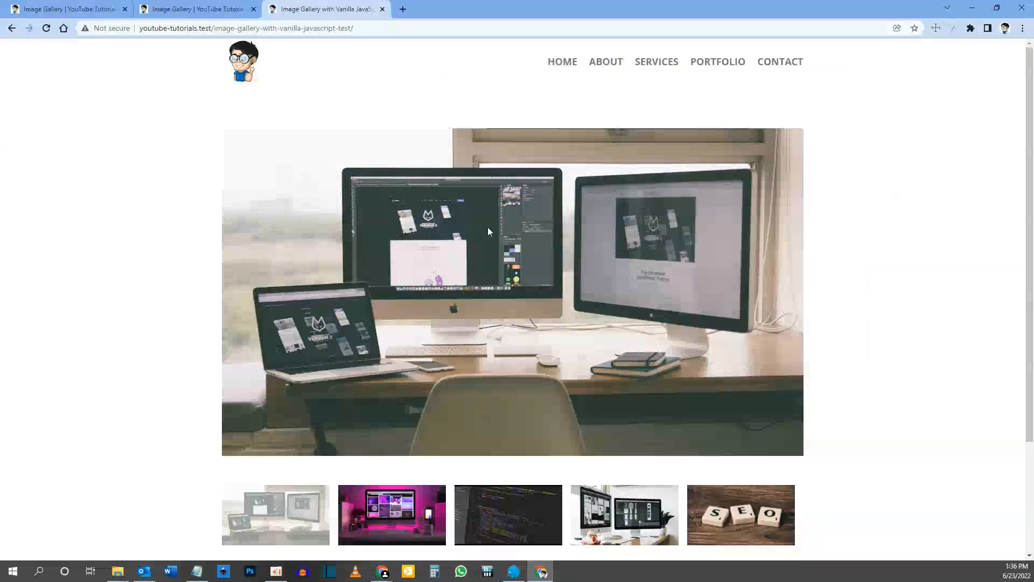
click(399, 516)
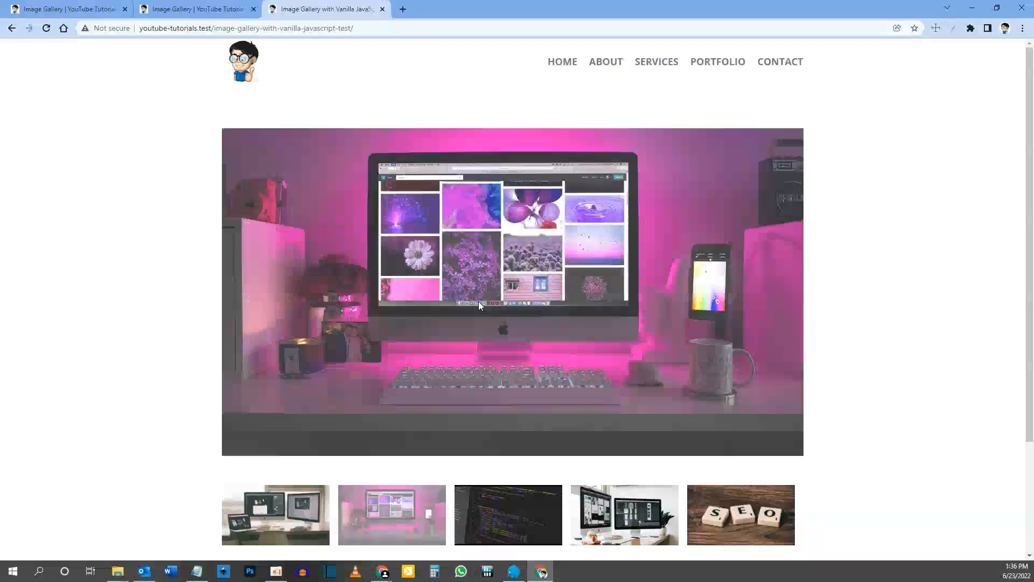
click(518, 509)
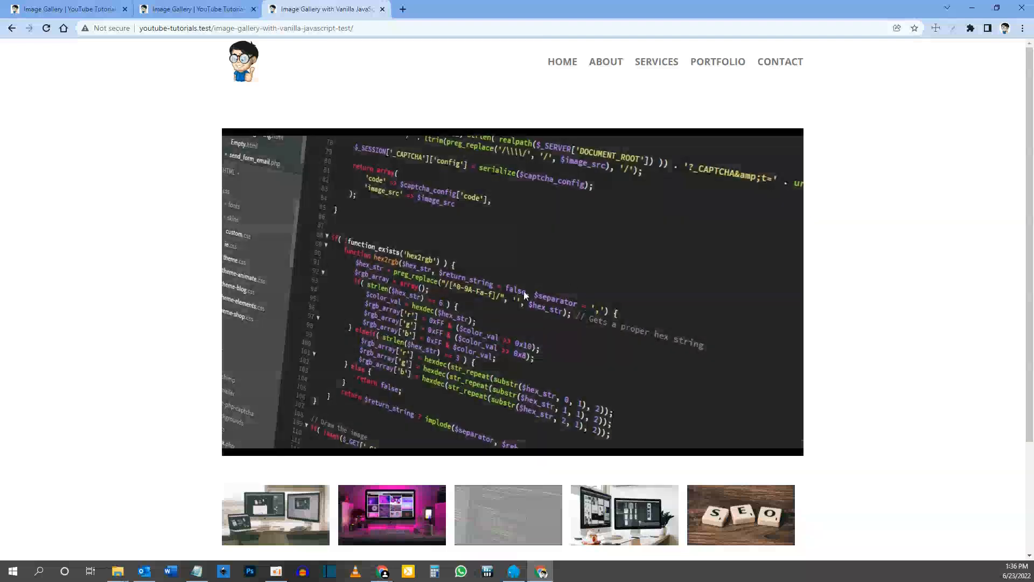
click(658, 509)
click(752, 522)
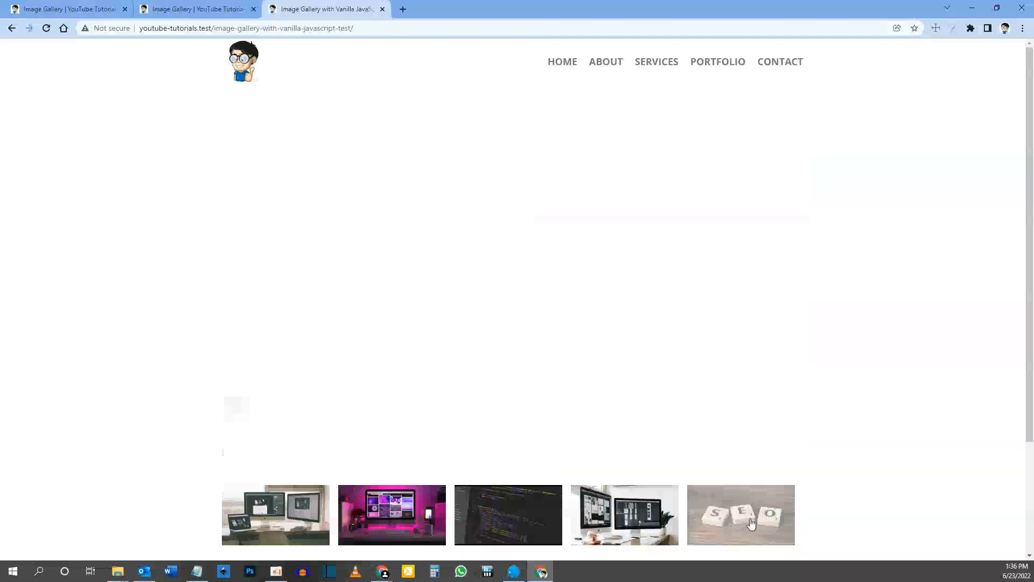
click(403, 511)
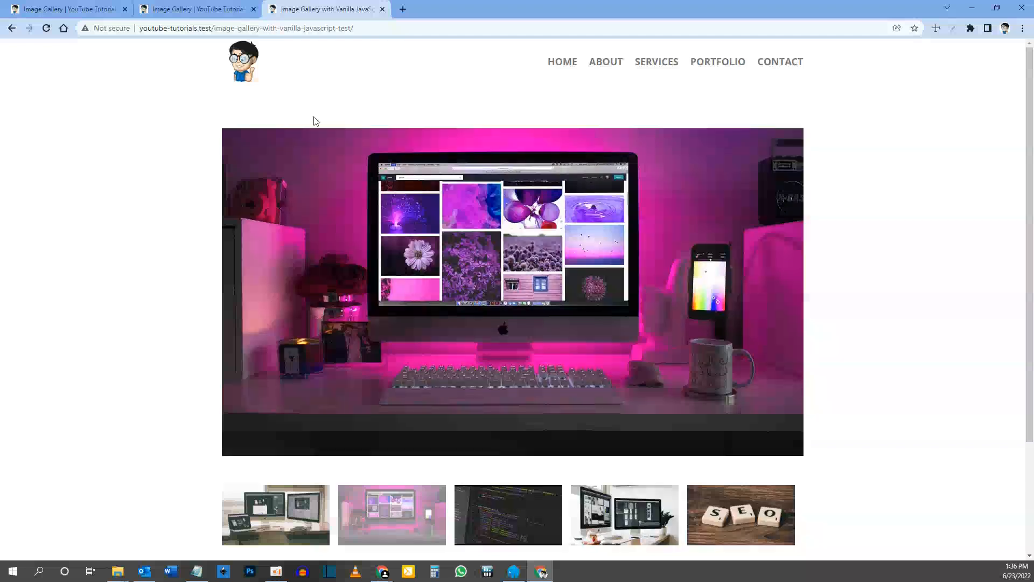
Step: Return to the builder and add a .fade-in rule two lines below the .dg-thumbnail rule in the style block
click(67, 10)
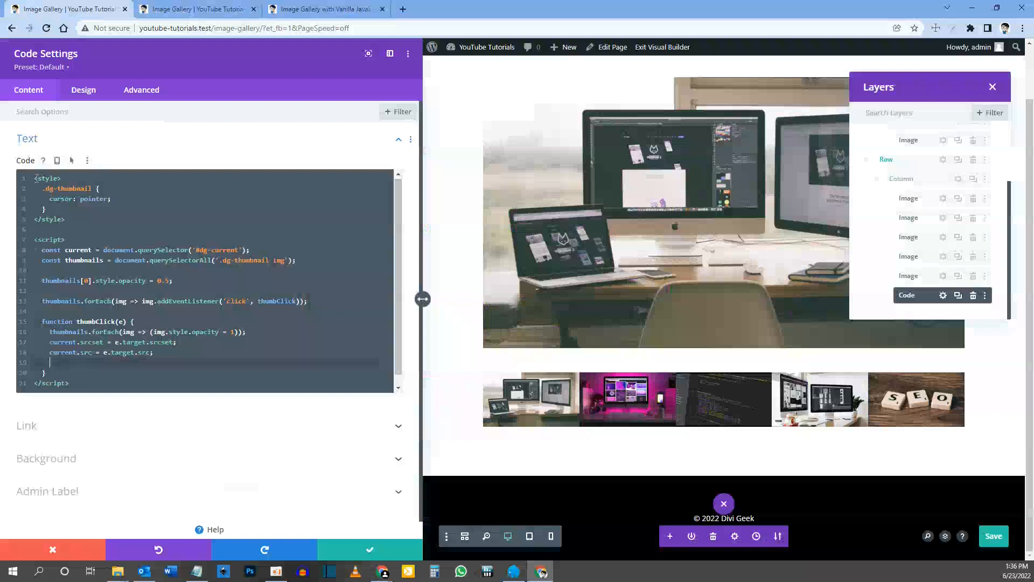
click(48, 209)
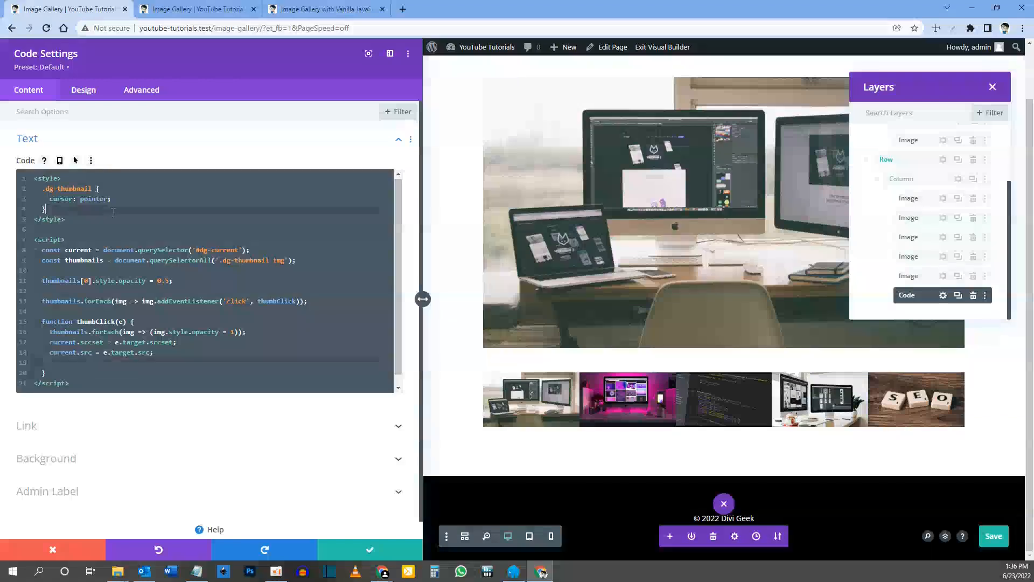
key(Return)
key(Return)
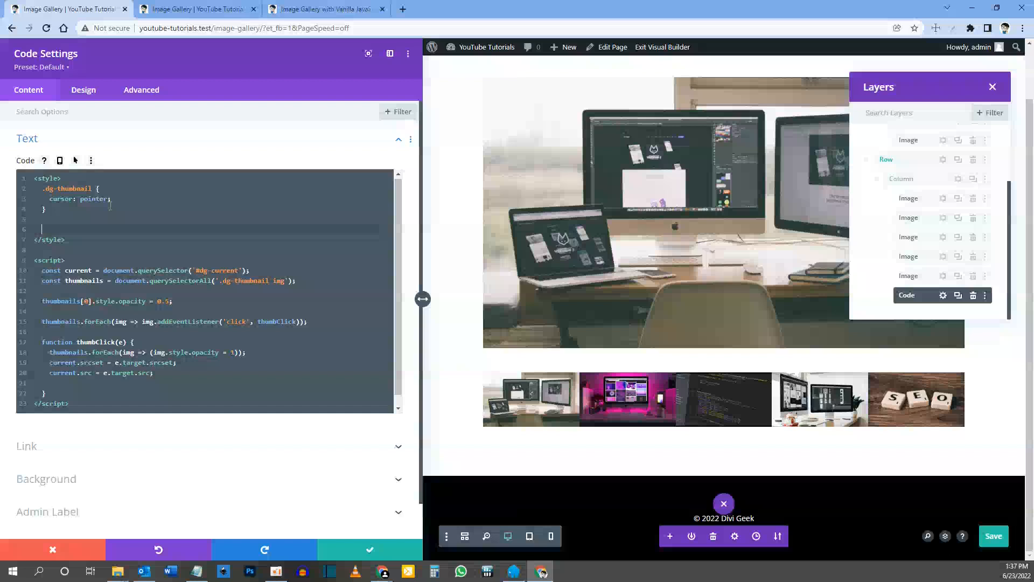
text(.fade-in {)
key(Return)
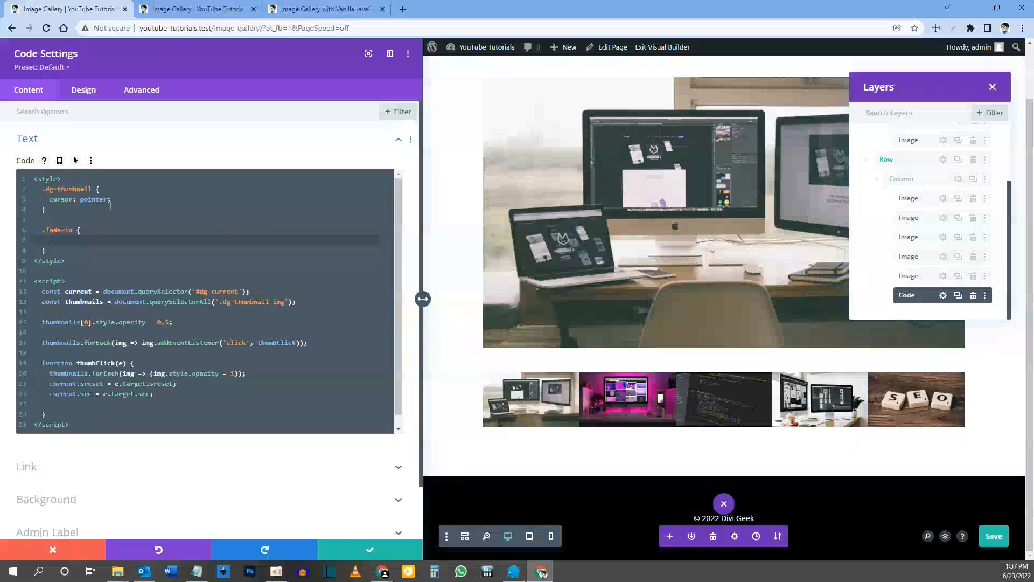
Step: Set opacity: 0; inside the .fade-in rule and open a new line below it
text(opacity: 0;)
key(Return)
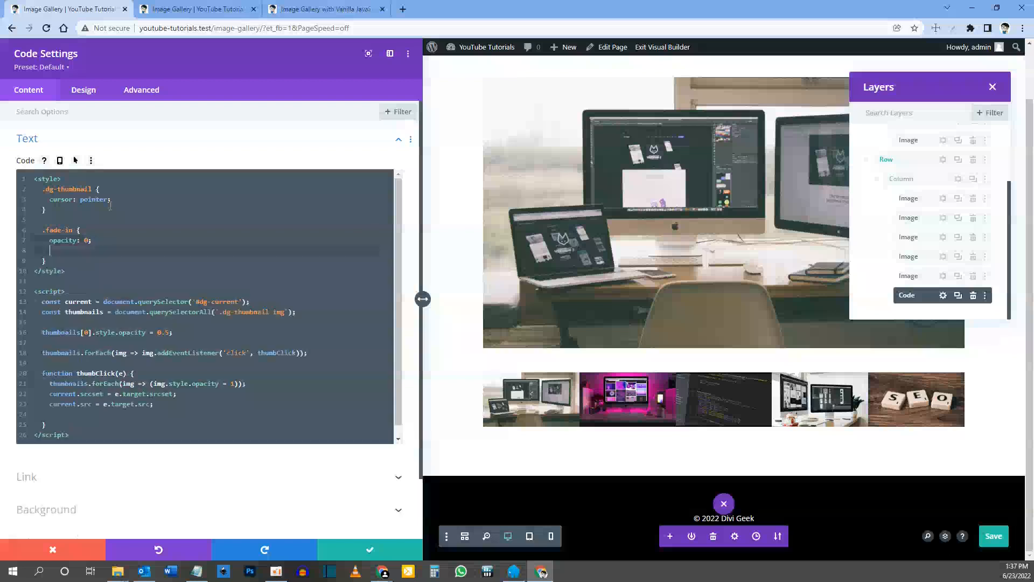
Step: Add animation: fadeIn 0.5s ease-in 1 forwards; to the .fade-in rule
text(animation: fadeIn)
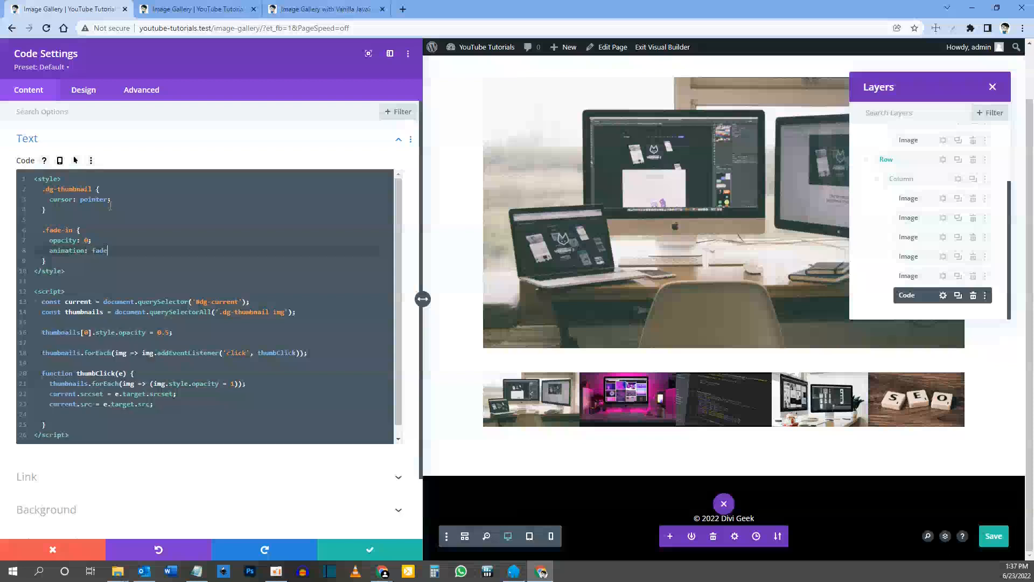
click(93, 251)
text(0.5s)
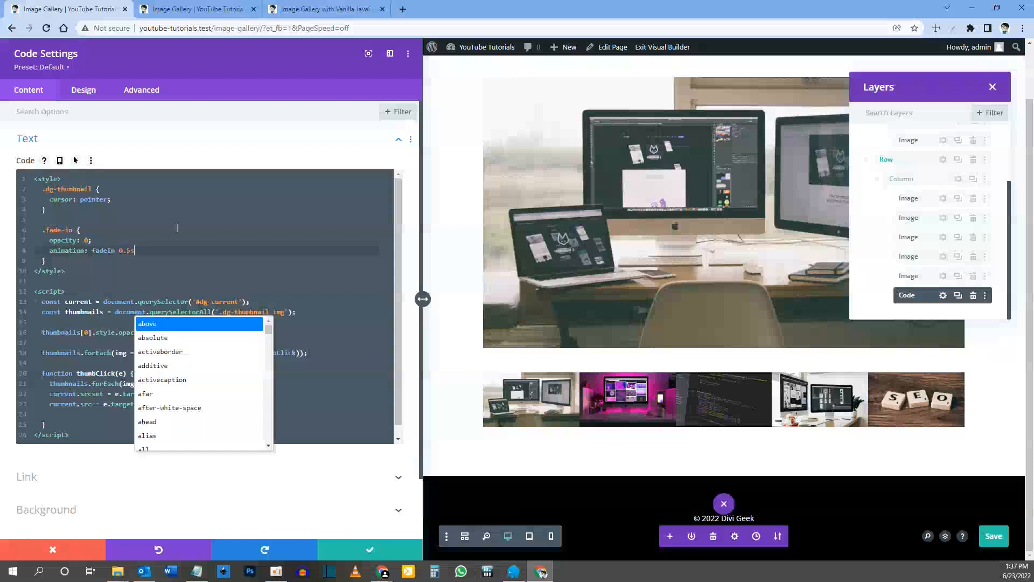
text( e)
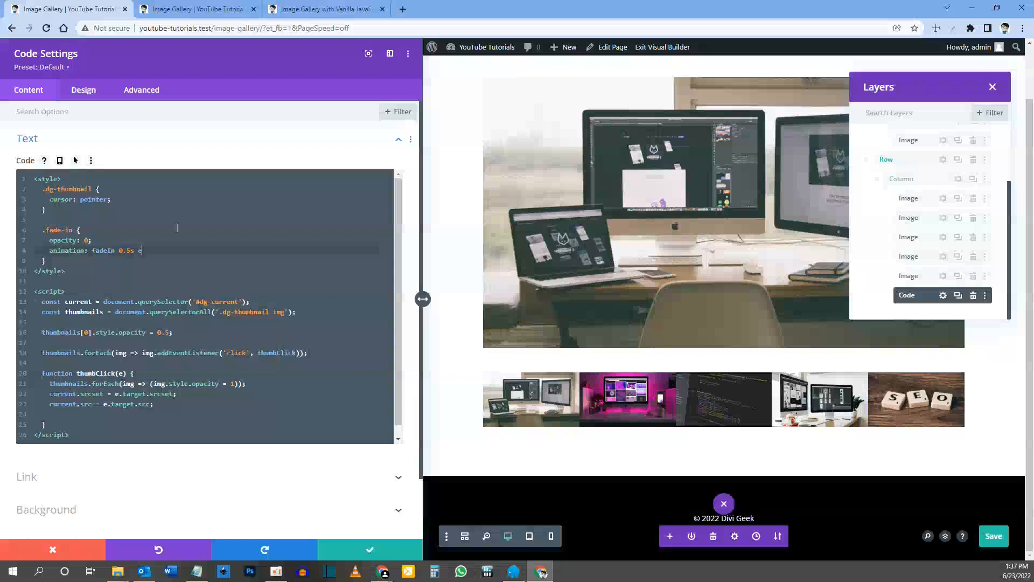
text(ase-in 1 forwards;)
key(Down)
key(Return)
key(Return)
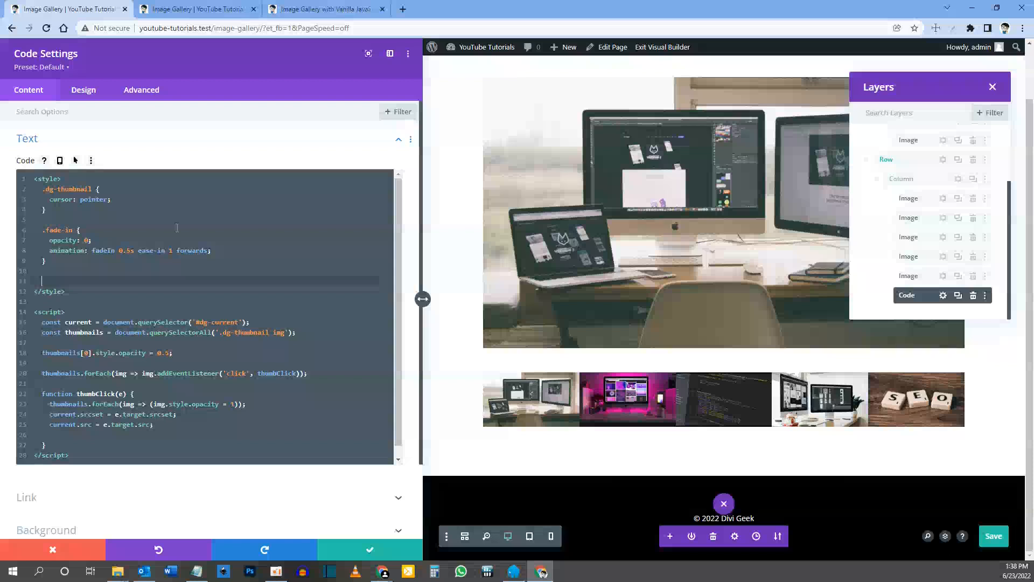
text(@keyframes)
text(fadeIn {)
key(Return)
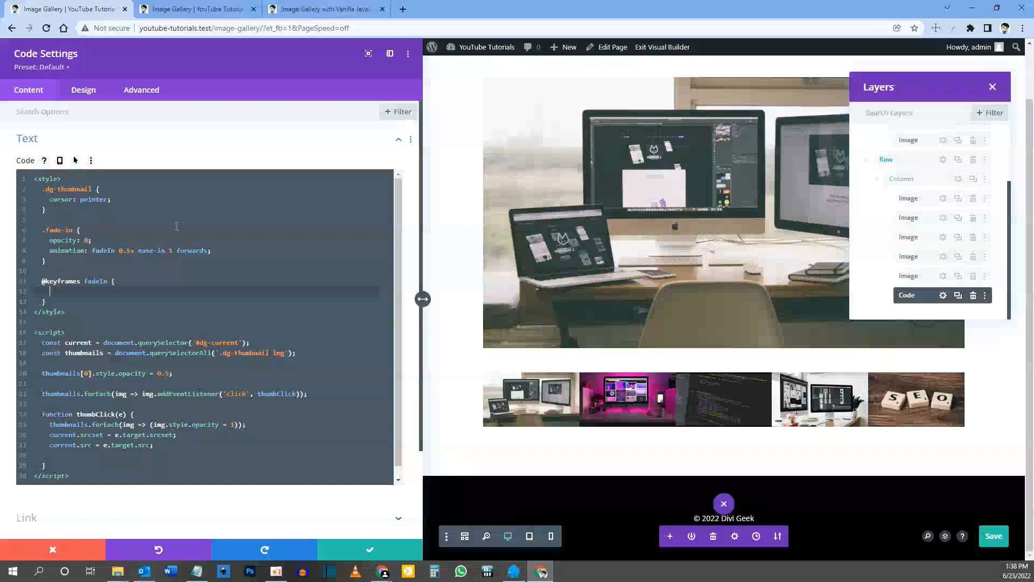
Step: Add a to block containing opacity: 1; inside the fadeIn keyframes
text(to {)
key(Return)
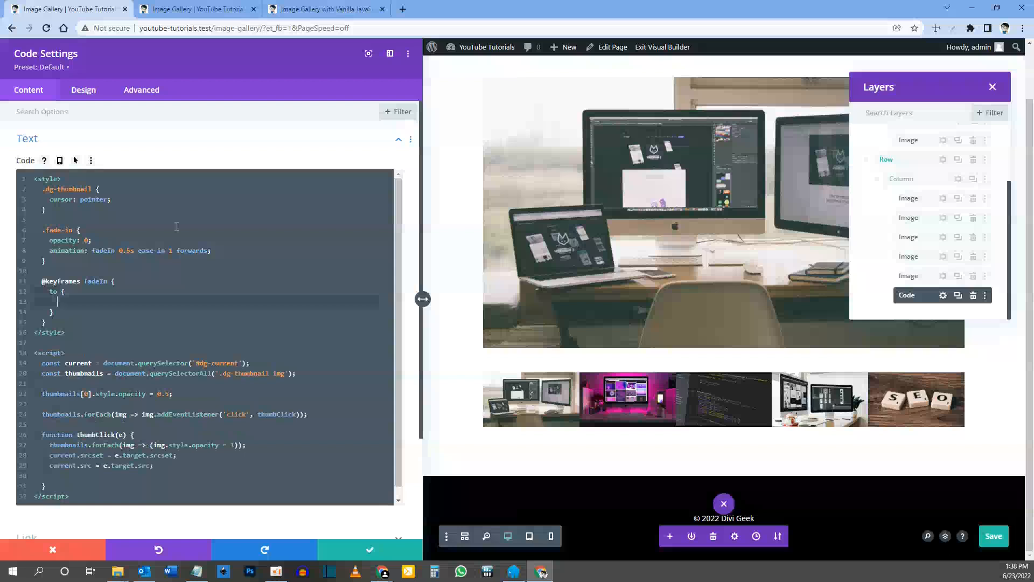
text(opacity: 1;)
Step: Try the third, fourth and fifth thumbnails on the reference gallery page to examine the fade effect
click(305, 9)
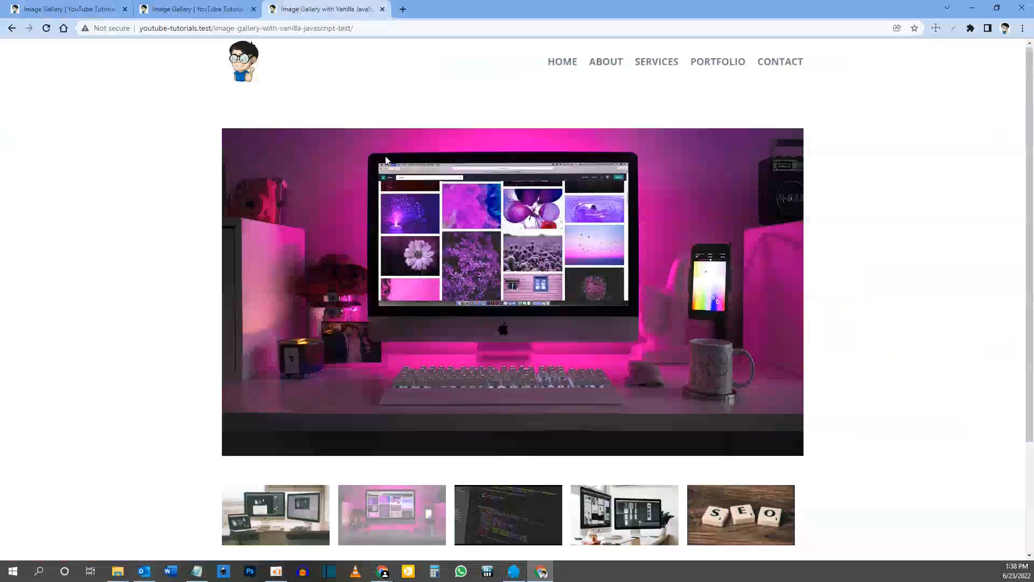
click(501, 509)
click(591, 510)
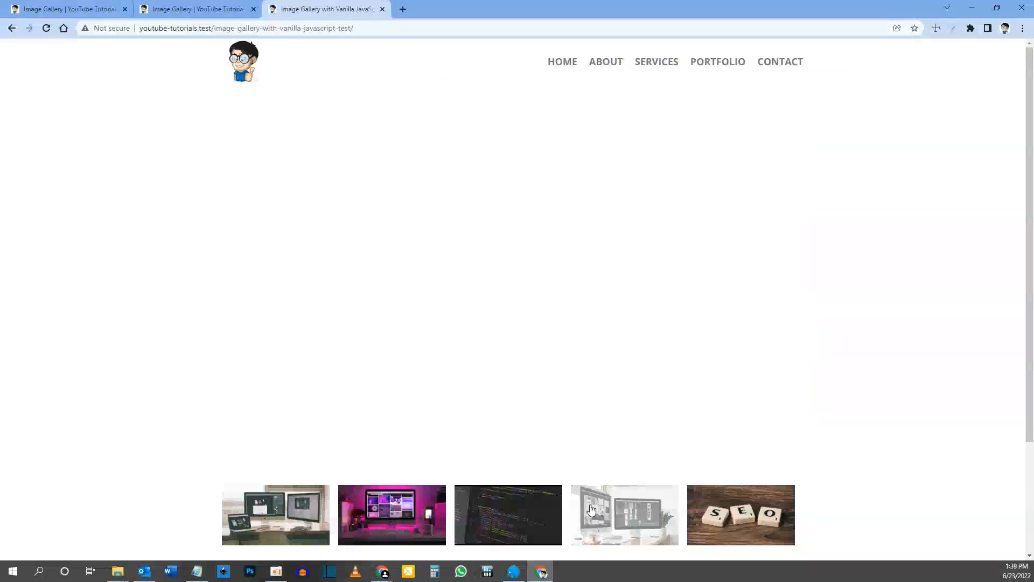
click(722, 509)
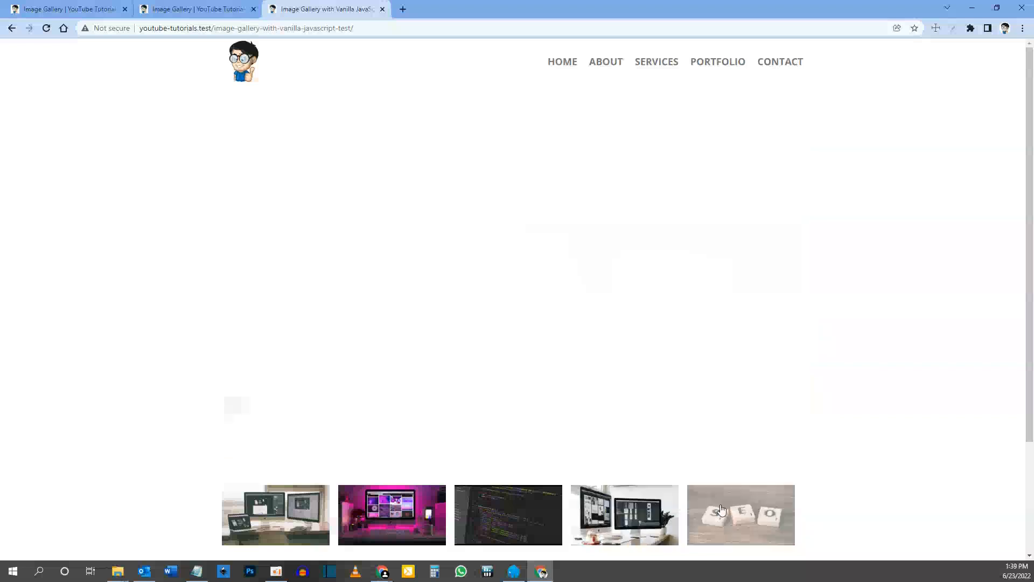
Step: Return to the builder and insert the current variable on the blank line below current.src in thumbClick
click(96, 9)
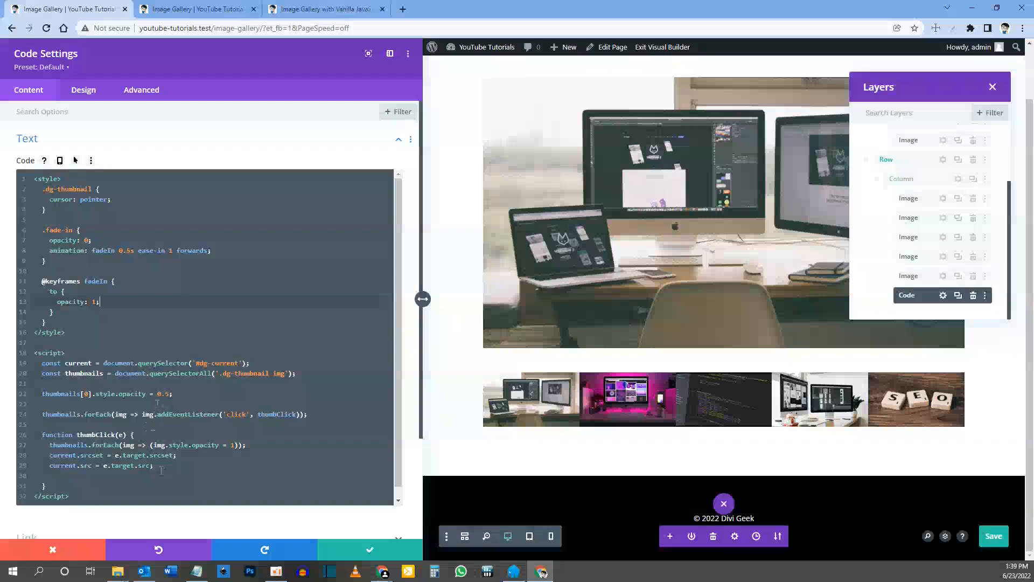
click(78, 475)
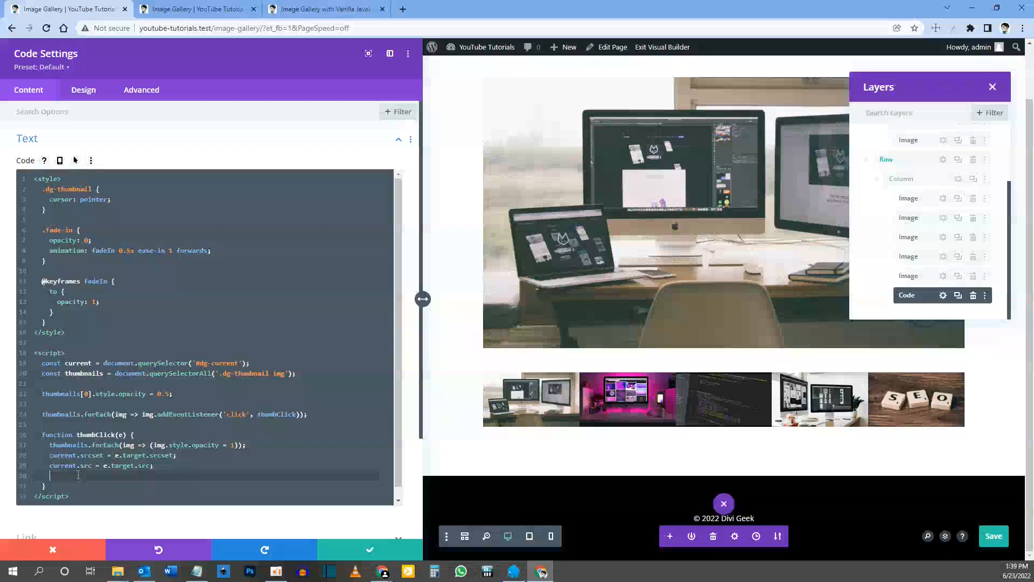
click(72, 465)
double_click(71, 466)
key(ctrl+c)
click(70, 466)
key(Down)
key(ctrl+v)
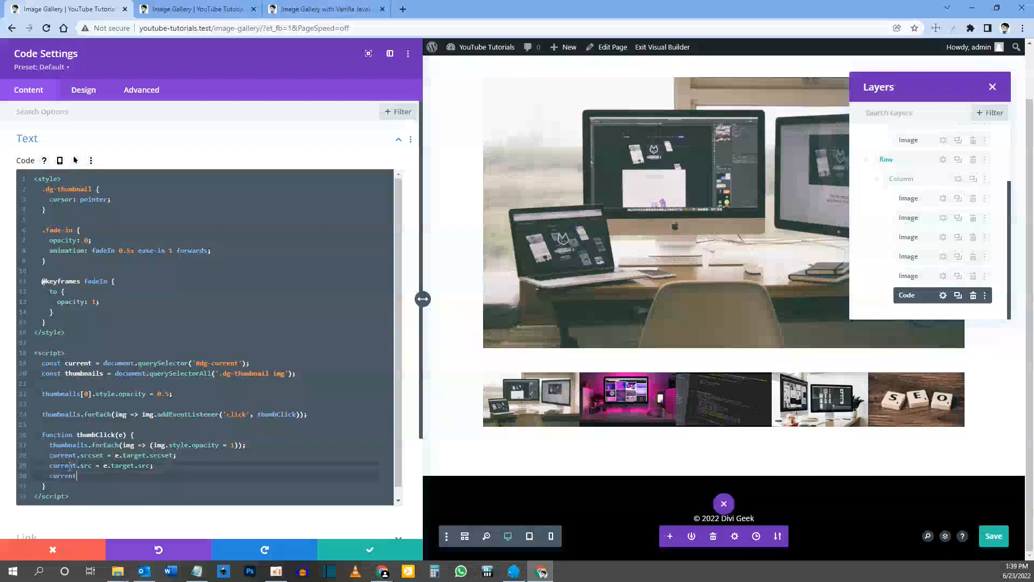
Step: Extend the new current line with .classList.add('fade-in')
text(.cl)
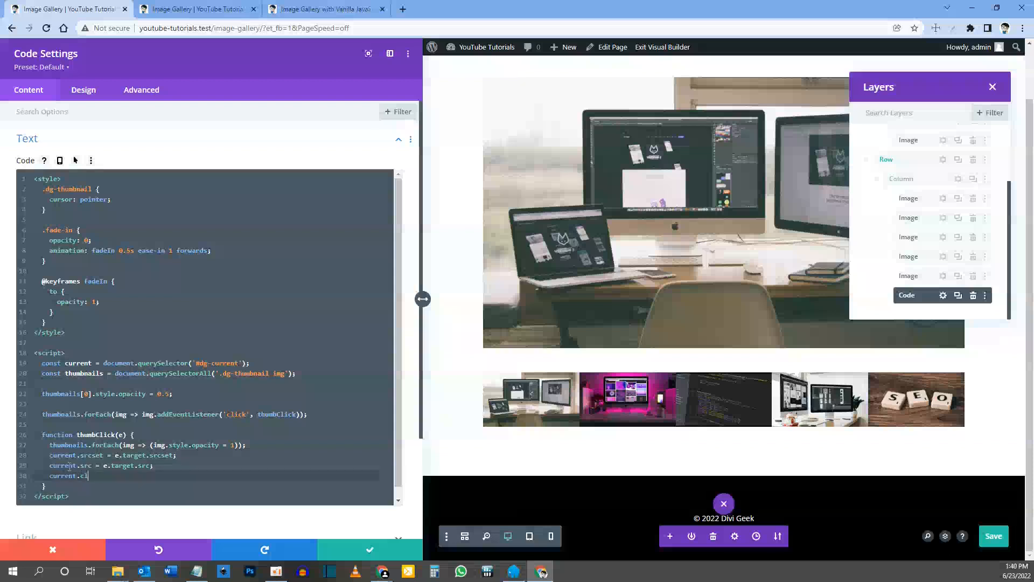
text(assList.add)
text(('fade-in)
Step: Check the fadeIn and .fade-in names in the style block, then end the classList.add line with a semicolon and open a new line
double_click(97, 250)
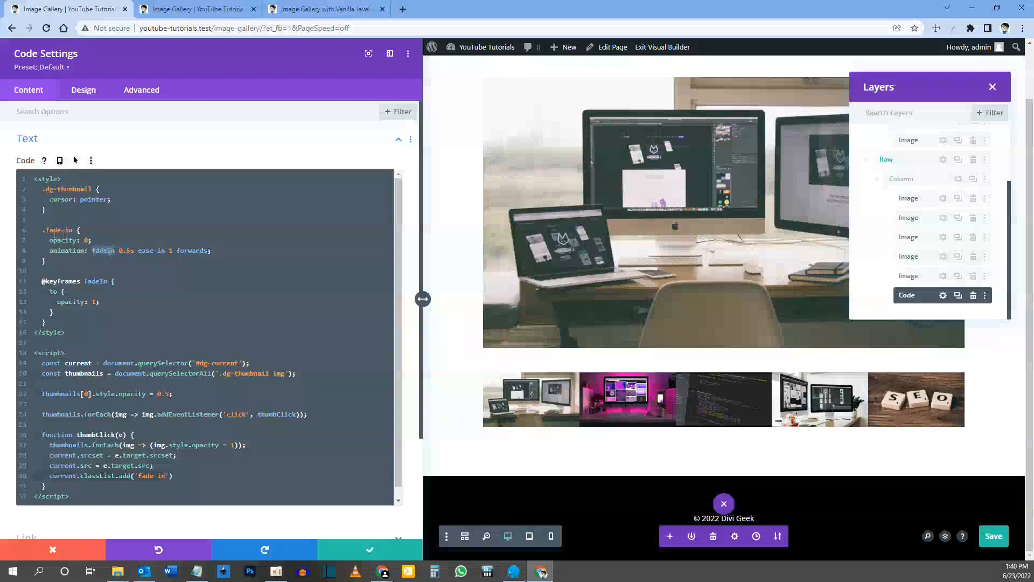
drag(46, 230, 72, 230)
click(175, 476)
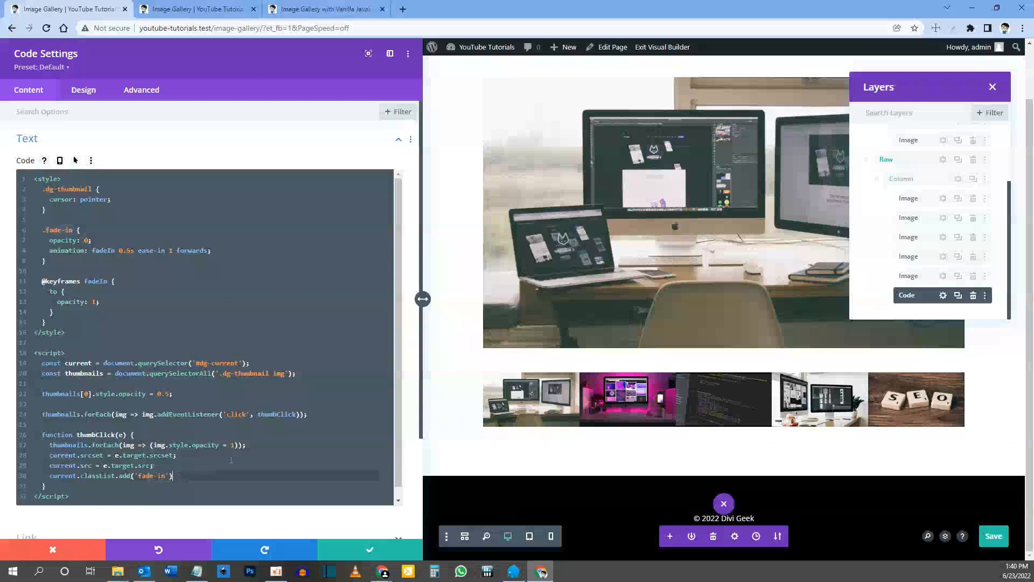
text(;)
key(Return)
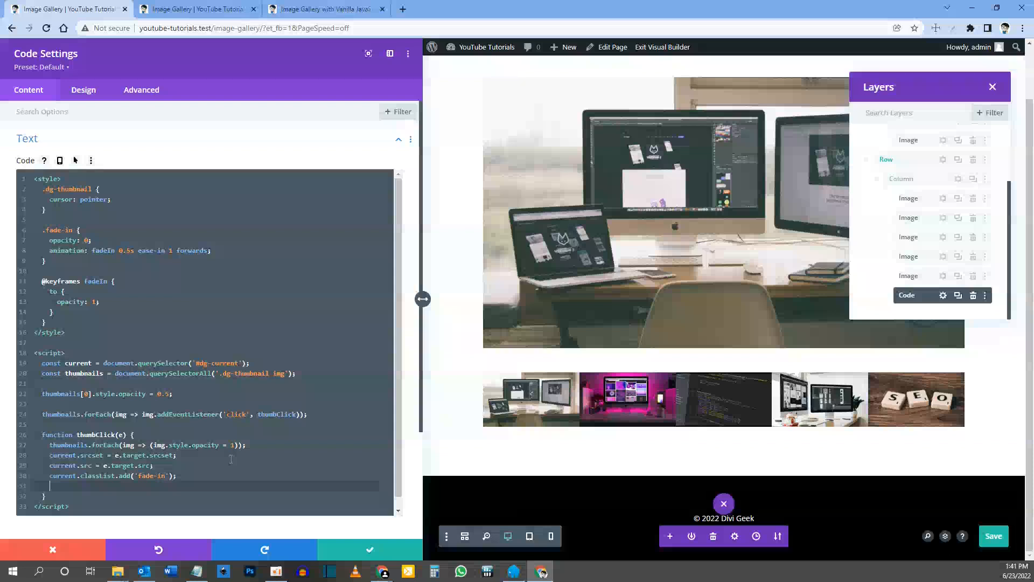
Step: Start a setTimeout call below the classList.add line, with an arrow function that takes no parameters
text(setTimeout)
text((() => current.classList.remove)
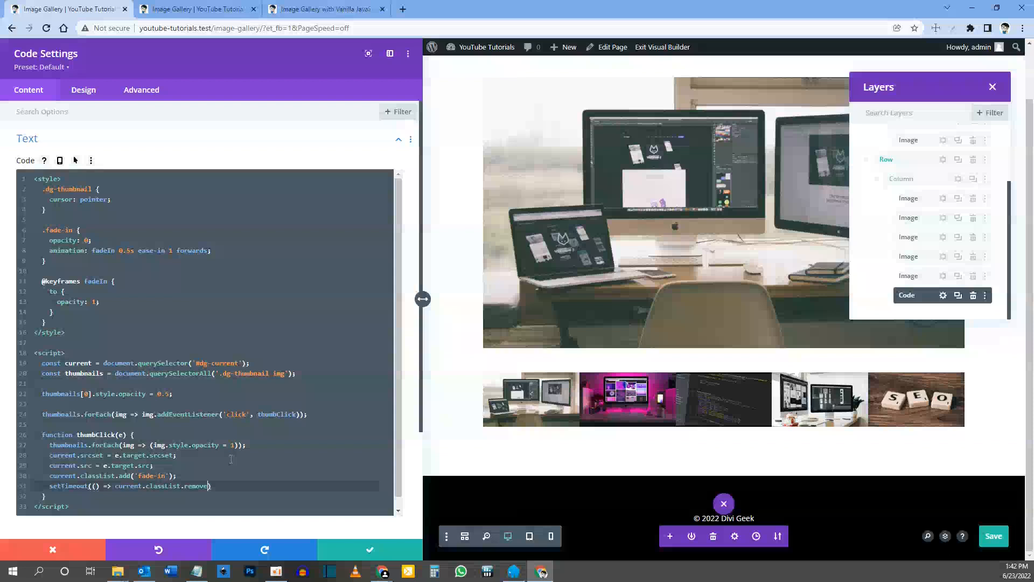
text(()
Step: Make the arrow function call current.classList.remove('fade-in')
text('fade-in)
Step: Give the setTimeout call a delay of 500, close the statement with a semicolon and open a new line
key(Right)
key(Right)
text(, 500);)
key(Return)
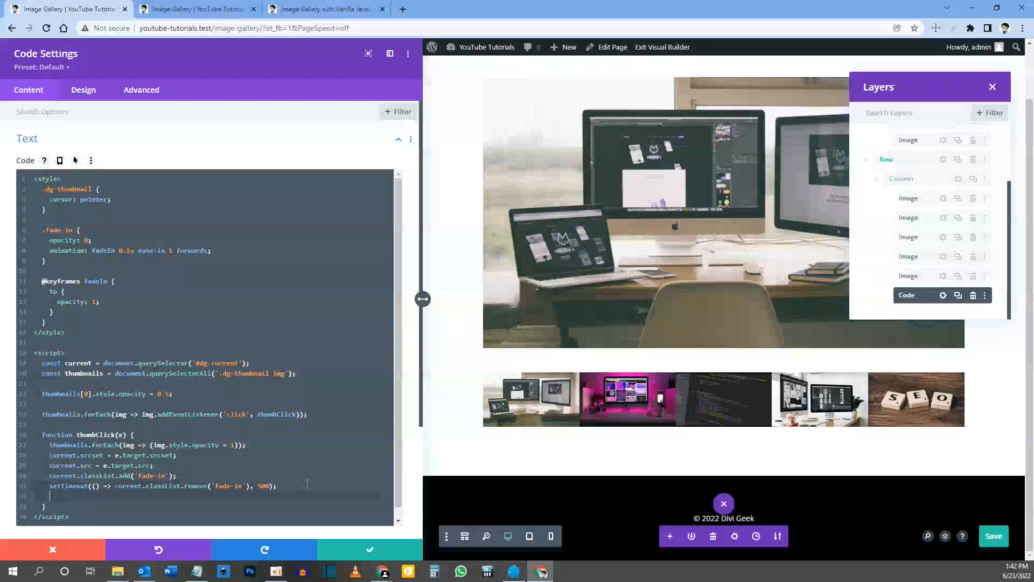
Step: Add e.target.style.opacity = 0.5; as the last line of the thumbClick function
click(542, 572)
text(e.target.style.o)
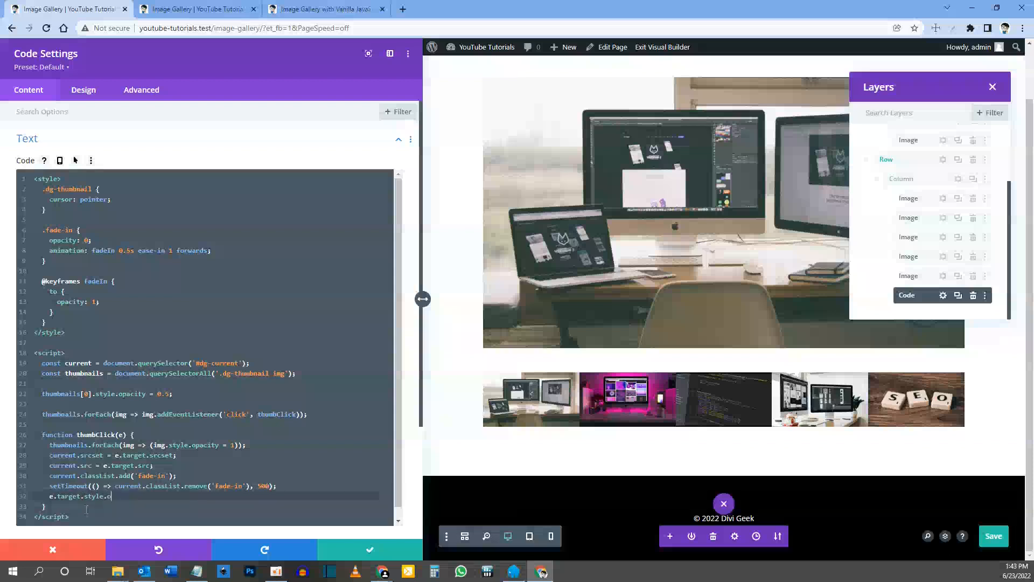
text(pacity = 0.5;)
Step: Save the page in the builder and reload the live gallery page
click(994, 536)
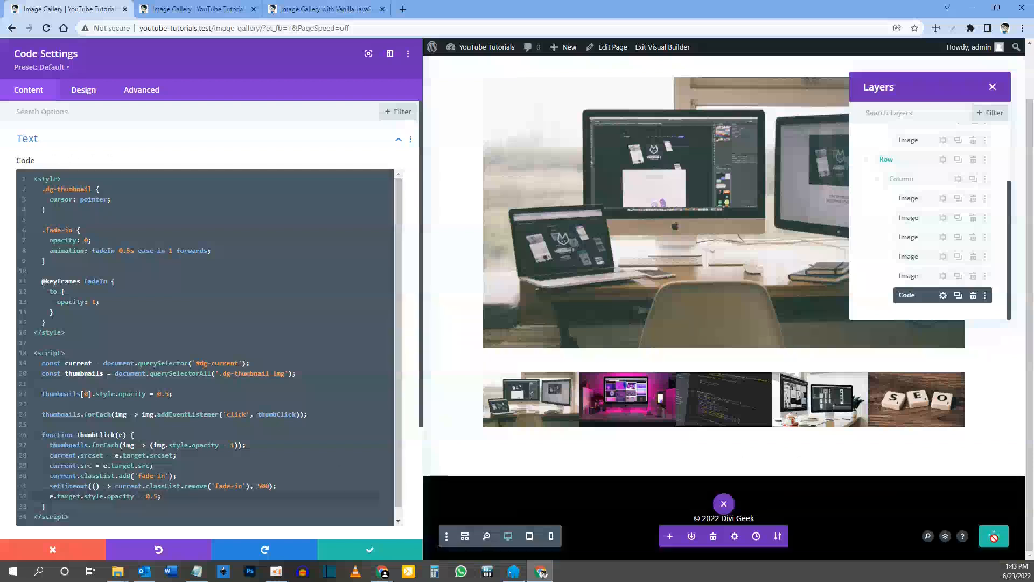
click(191, 8)
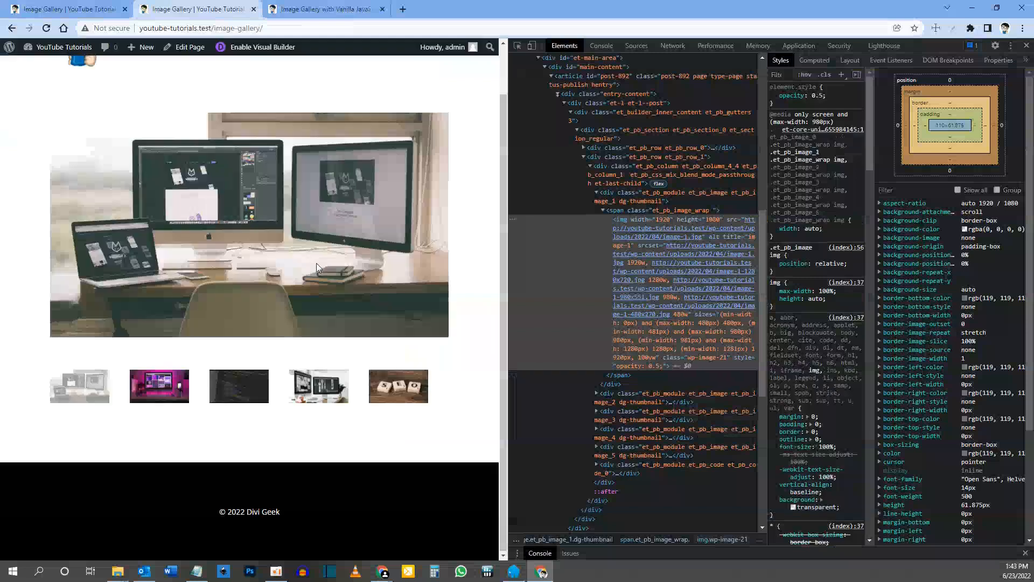
key(F5)
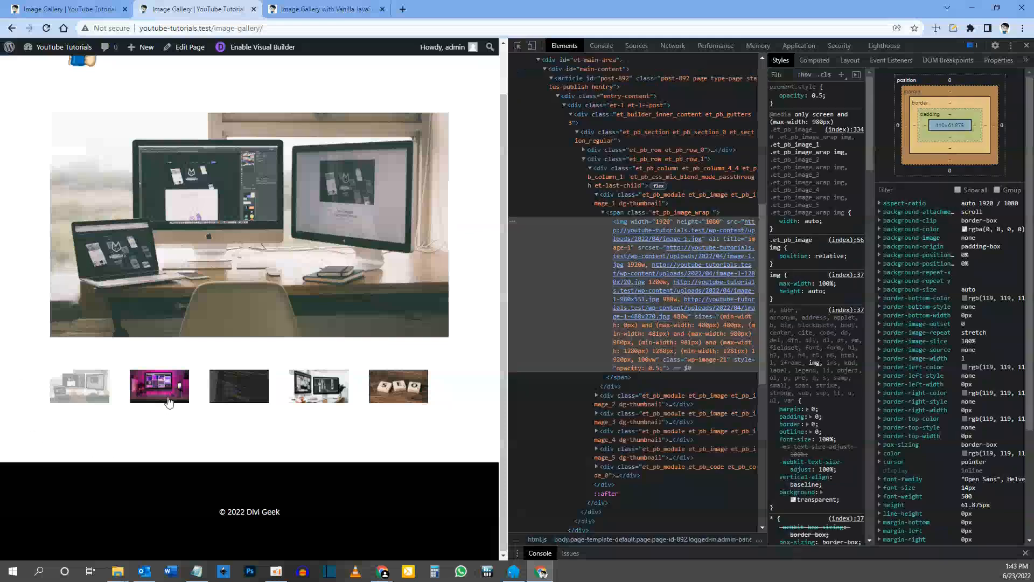
Step: Try all the thumbnails on the live gallery page to examine the main image's fade and source change
click(175, 387)
click(239, 386)
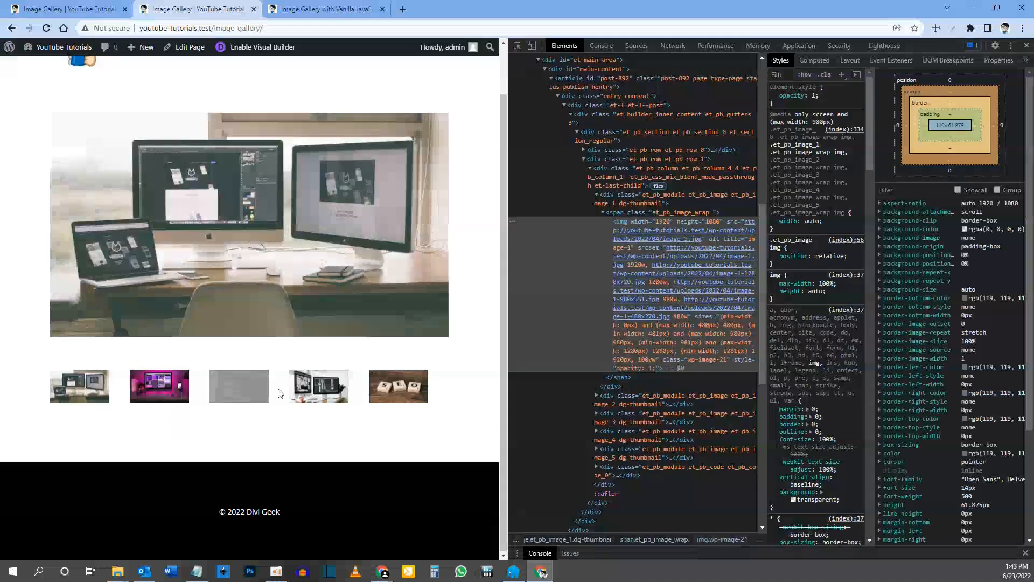
click(306, 394)
click(394, 397)
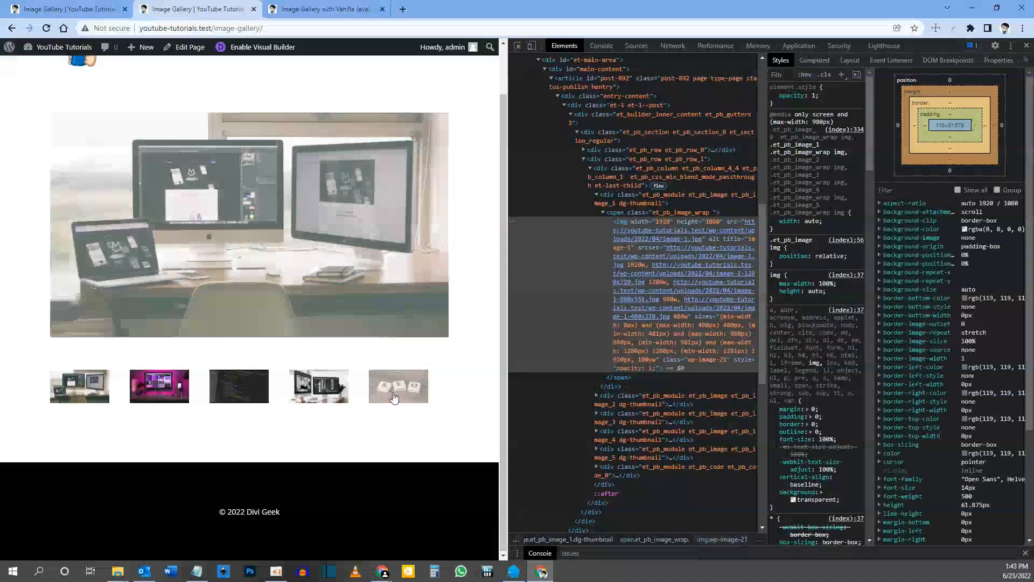
click(305, 389)
click(237, 398)
click(143, 396)
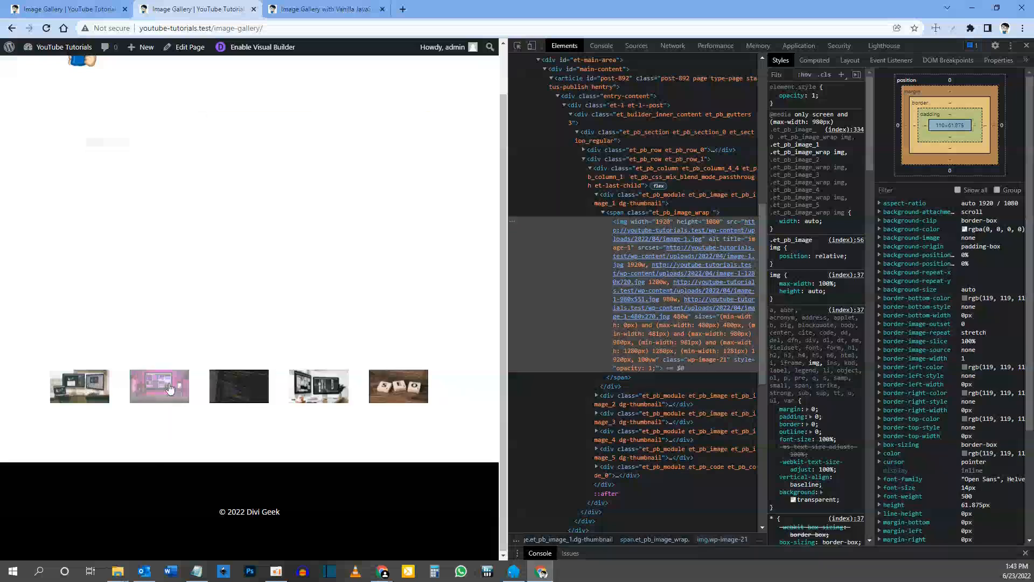
click(101, 388)
click(159, 388)
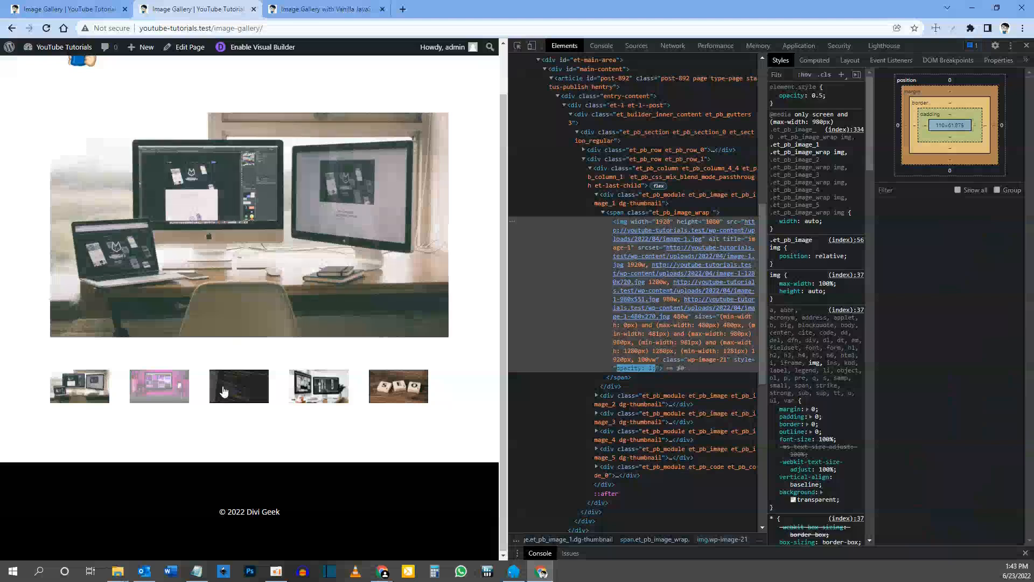
click(239, 388)
click(298, 386)
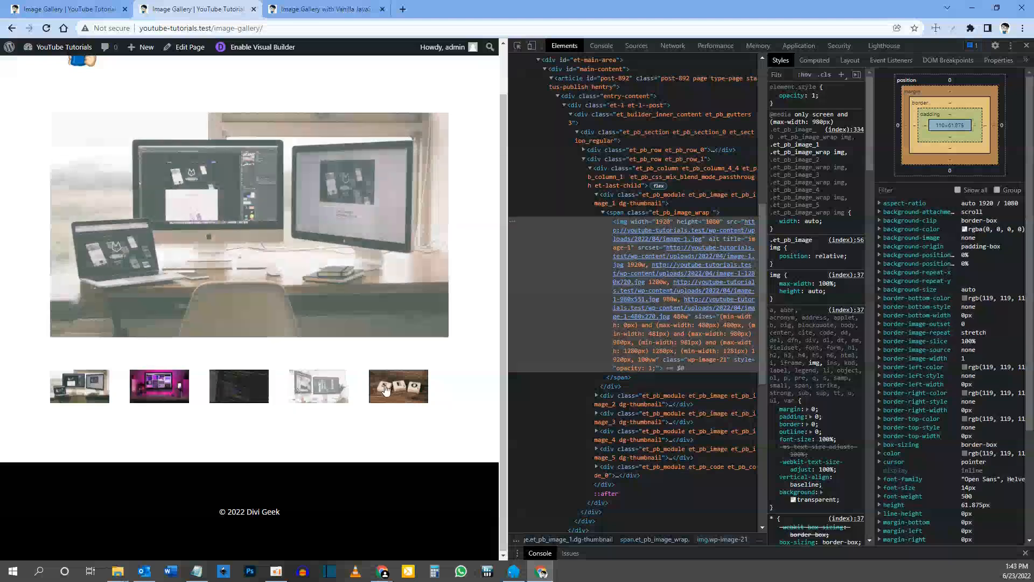
click(387, 390)
click(247, 388)
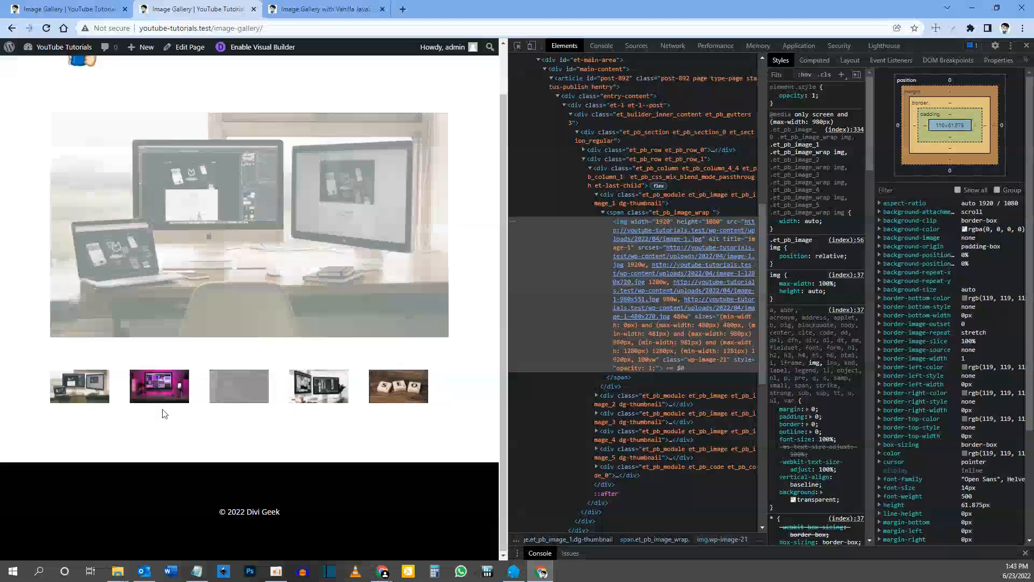
click(162, 393)
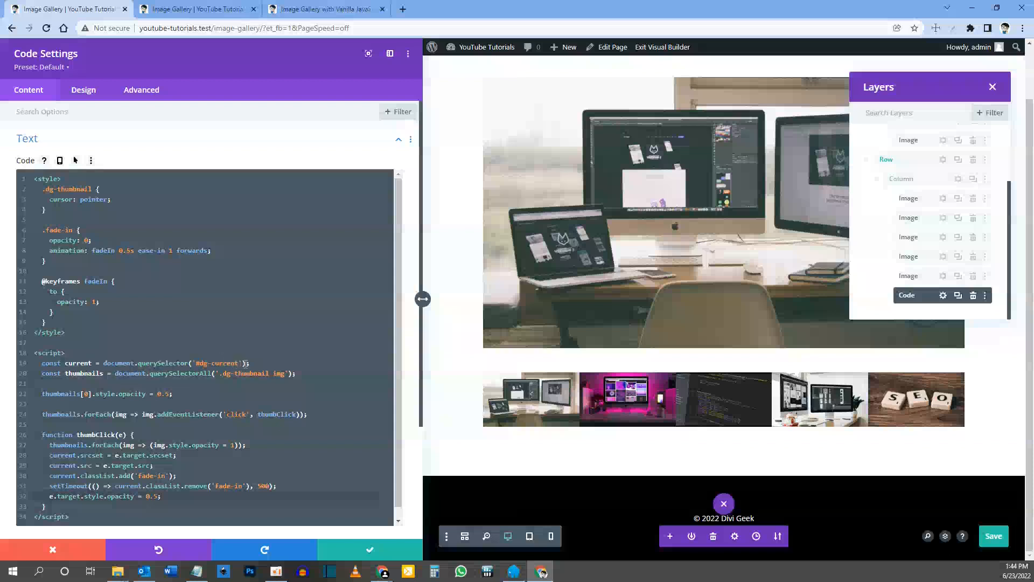
Step: Chain .querySelector('img') onto the #dg-current selector in the current constant's declaration
click(245, 363)
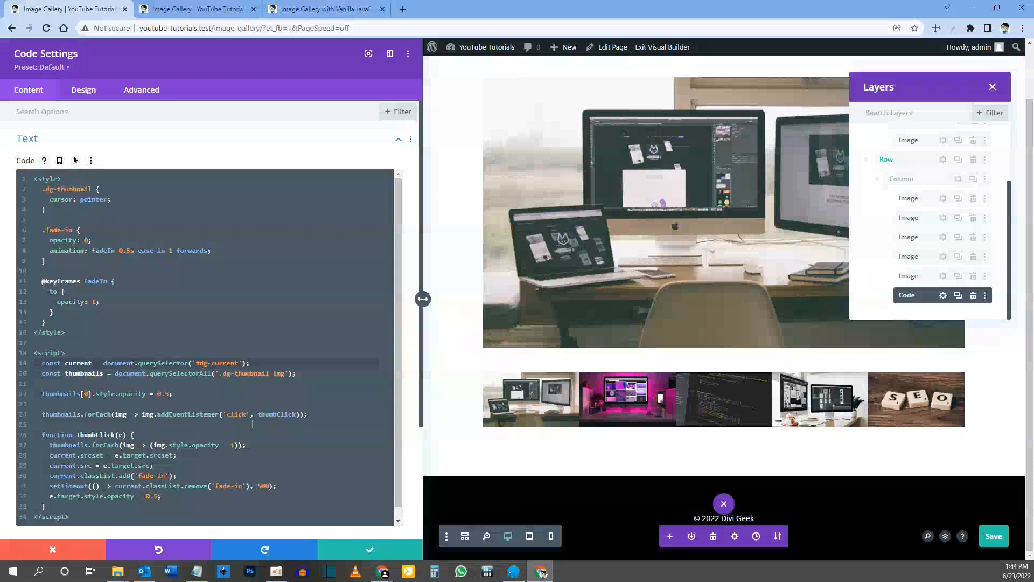
text(.)
text(querySelector)
text(('img)
Step: Save the page and test the second and third thumbnails on the reloaded live gallery page
click(994, 536)
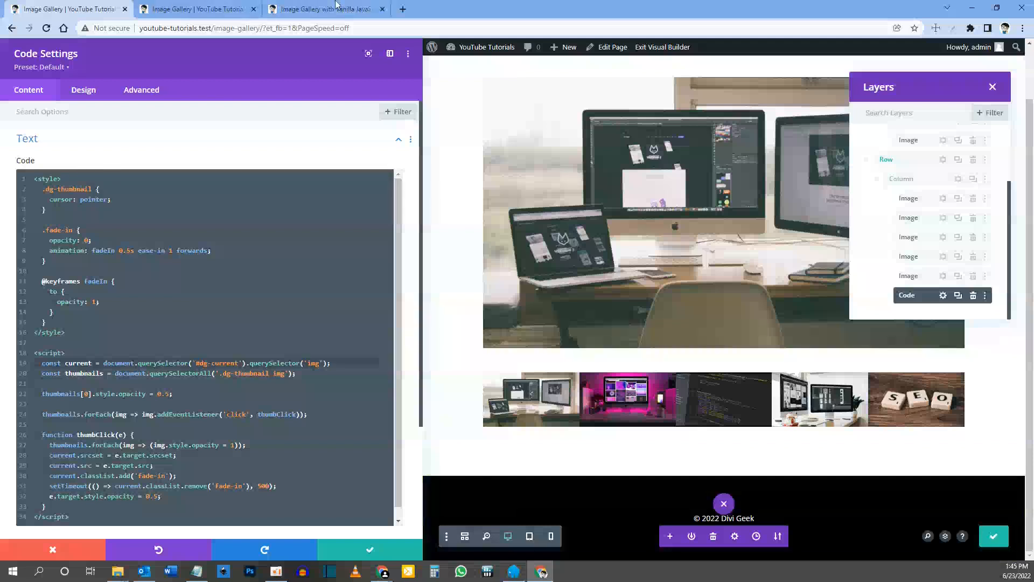
click(176, 8)
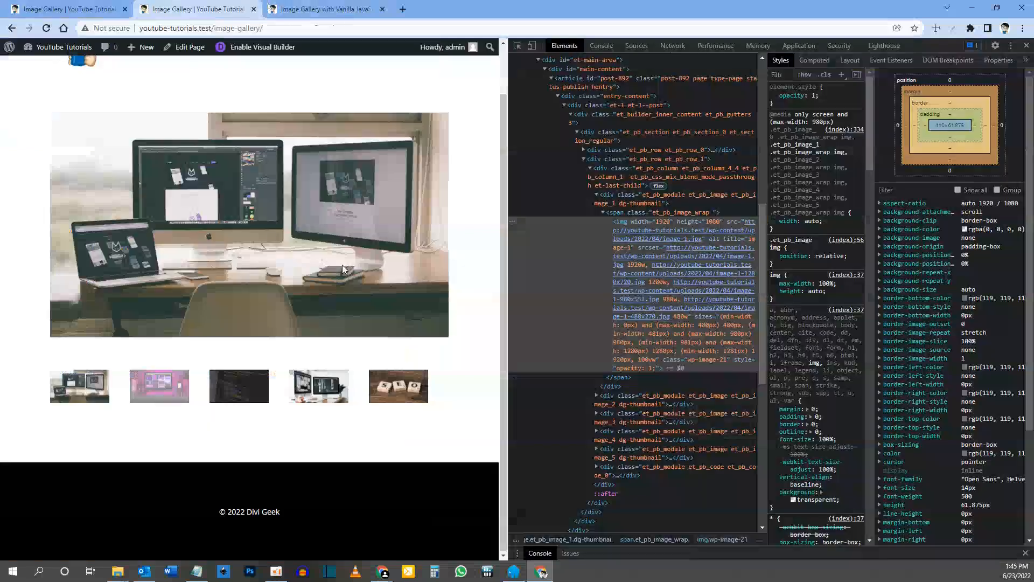
key(F5)
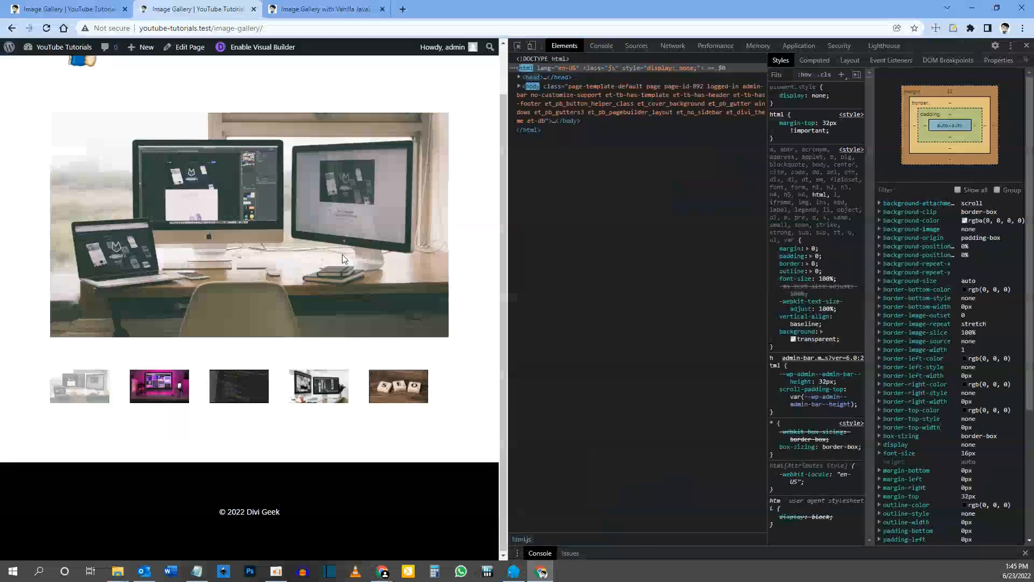
click(168, 391)
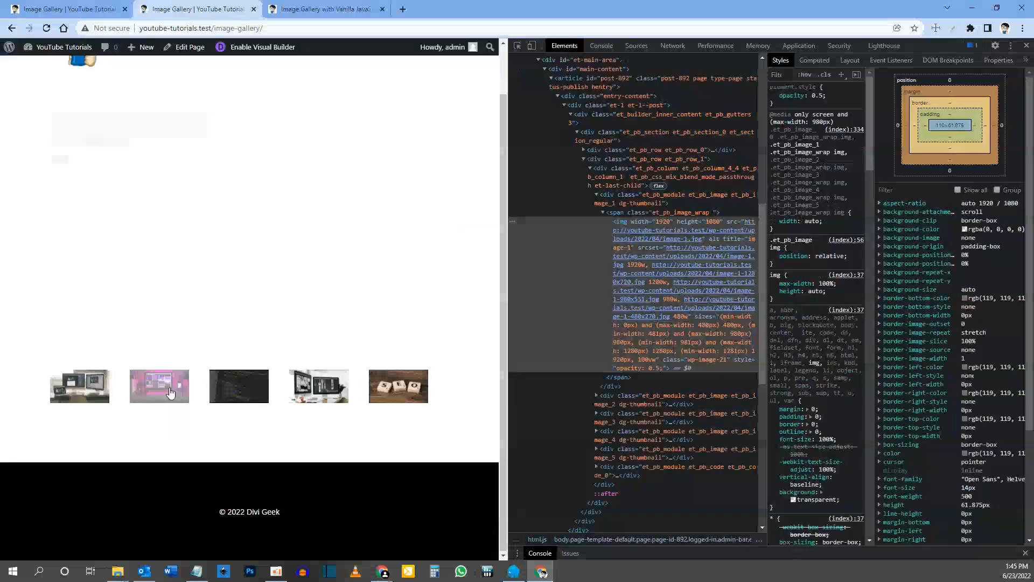
click(245, 393)
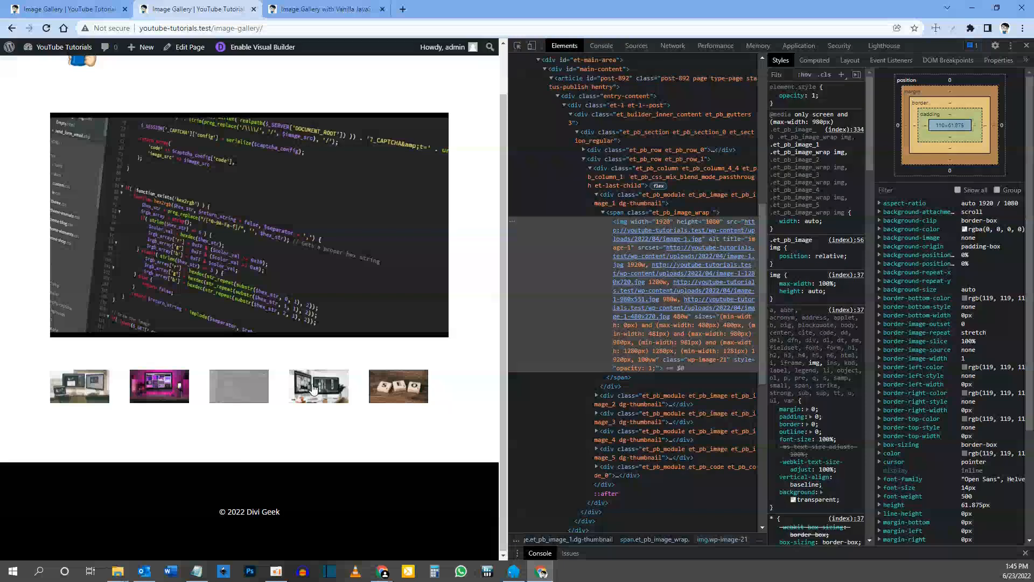
Step: Try the thumbnails one after another on the live gallery page to check the main image's fade
click(311, 391)
click(399, 393)
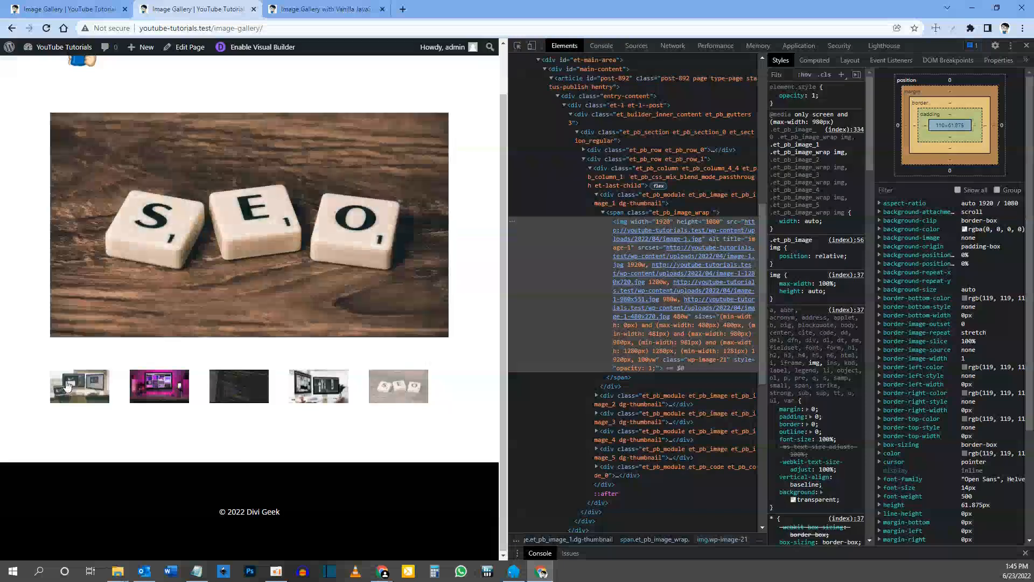
click(67, 387)
click(168, 391)
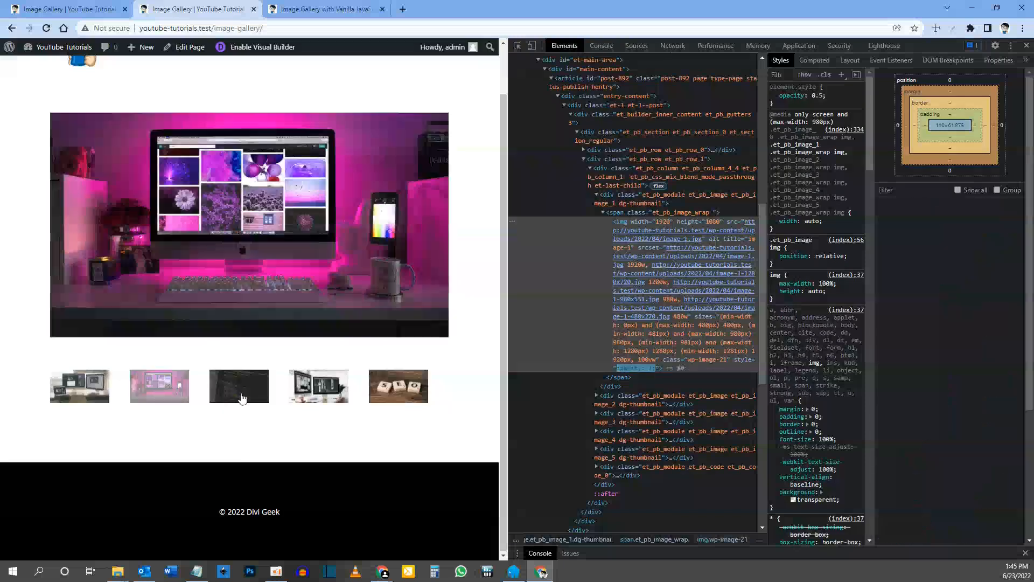
click(242, 394)
click(318, 397)
click(385, 395)
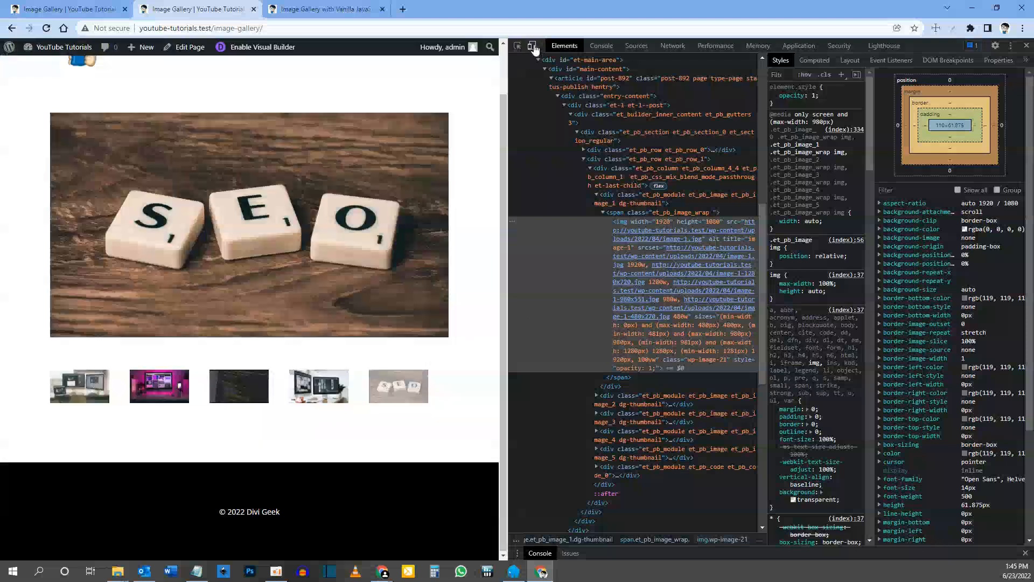
Step: Preview the live gallery page in device emulation with the iPad preset
click(532, 46)
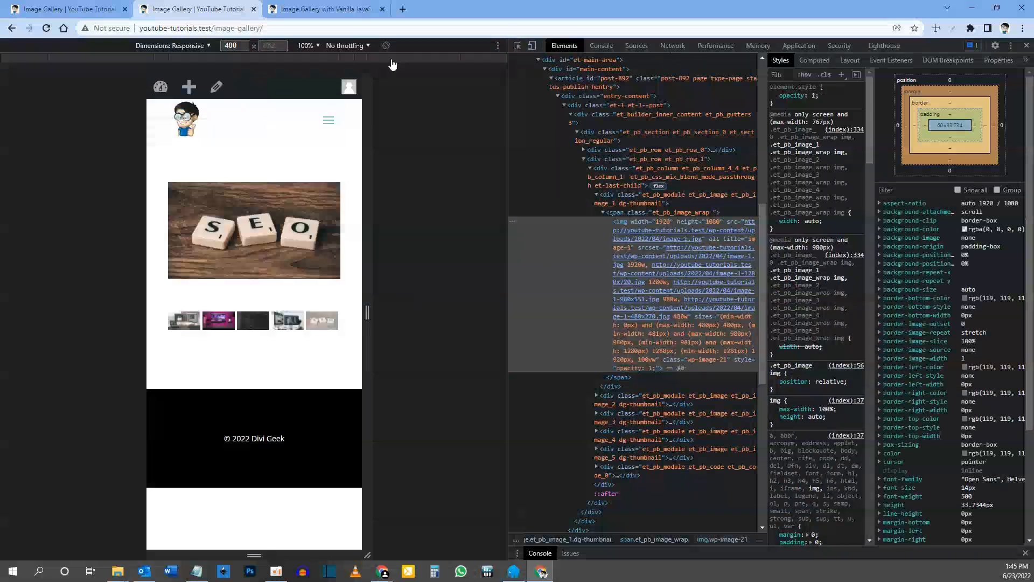
click(186, 46)
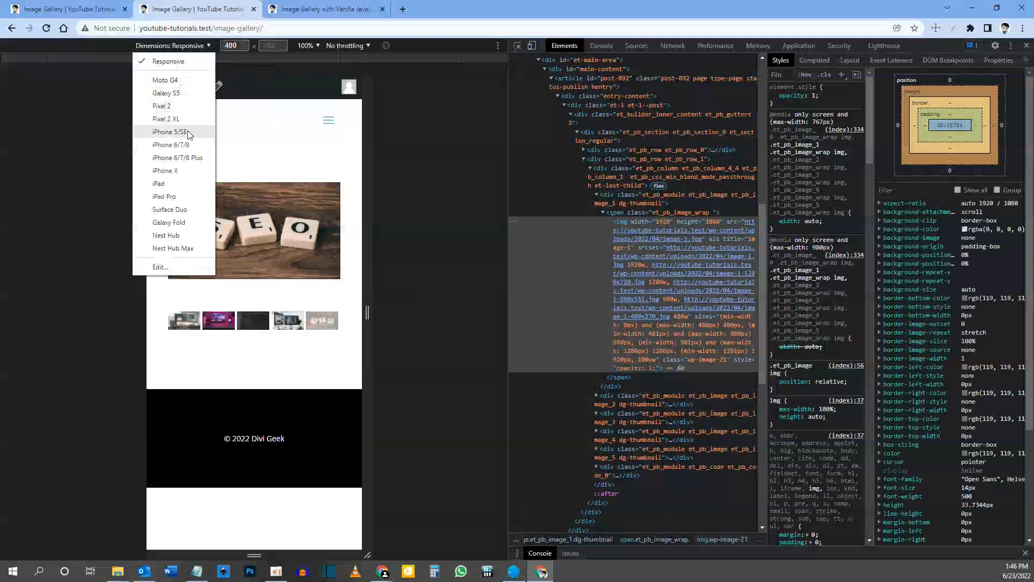
click(159, 183)
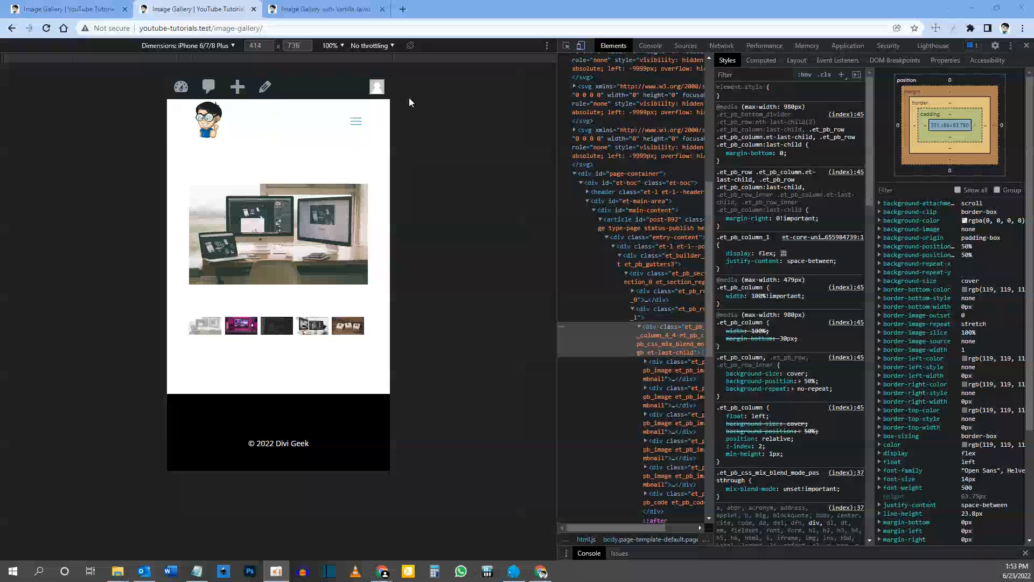
Step: In the builder, add a single-column row below the thumbnail row and move the Code module into it
click(67, 9)
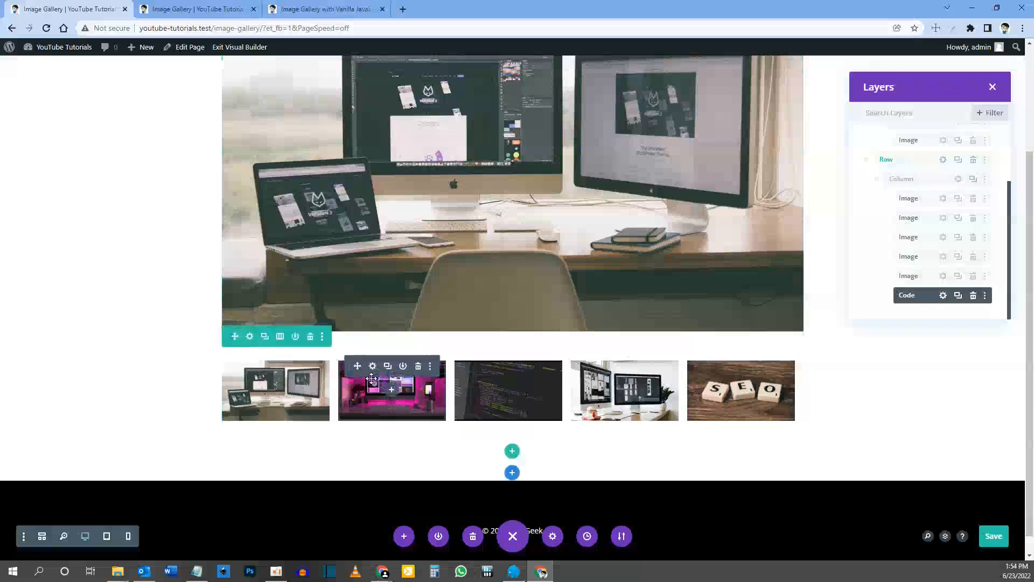
click(512, 452)
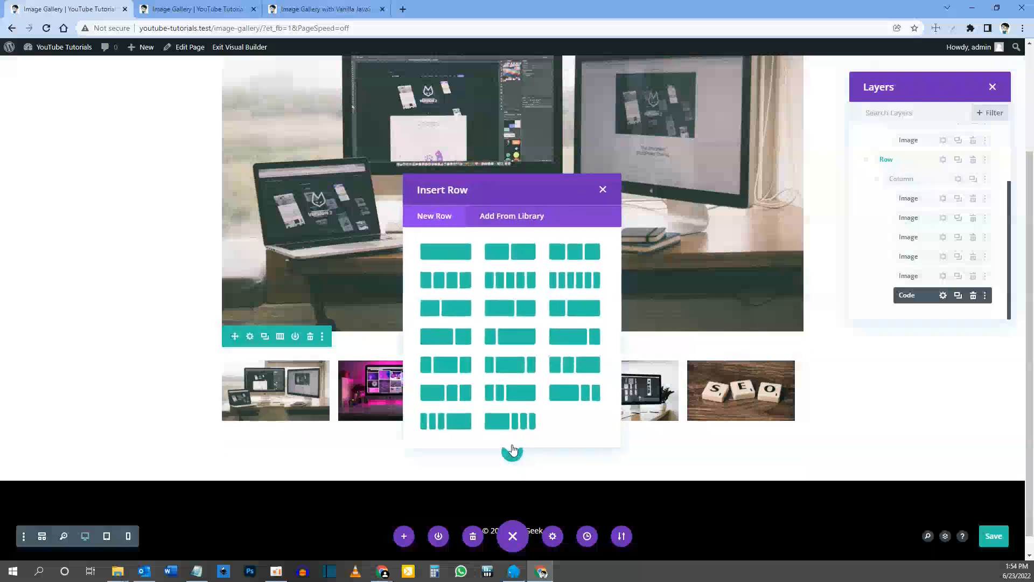
click(457, 259)
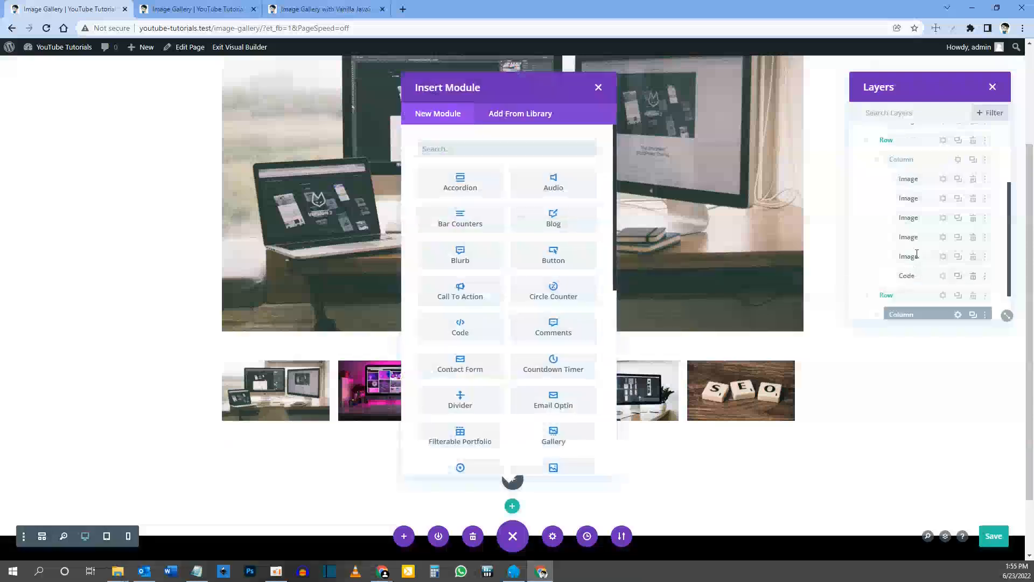
click(598, 89)
drag(921, 237, 942, 305)
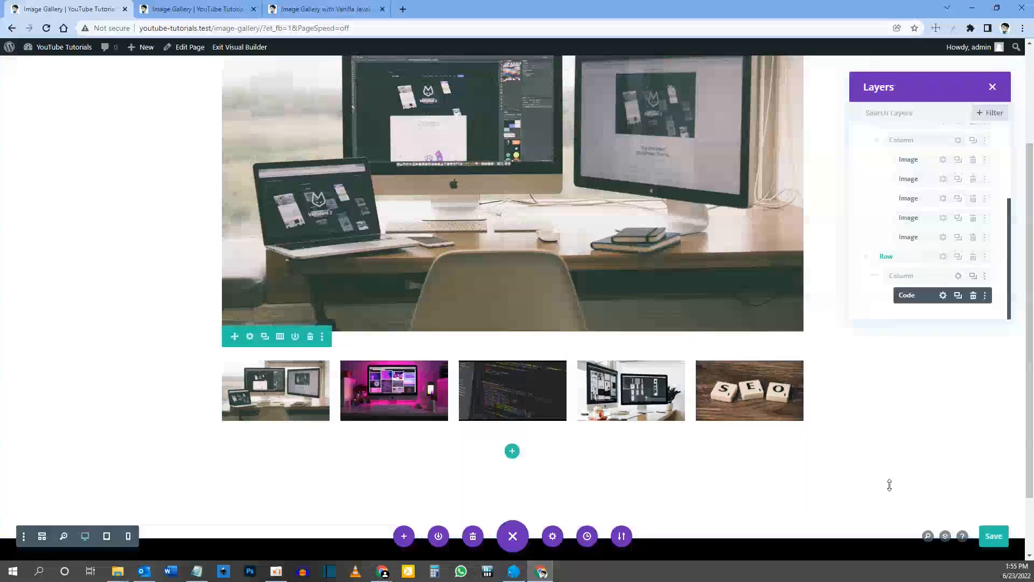
Step: Save the page, reload the live gallery page, and close the device emulation and developer tools
click(1000, 543)
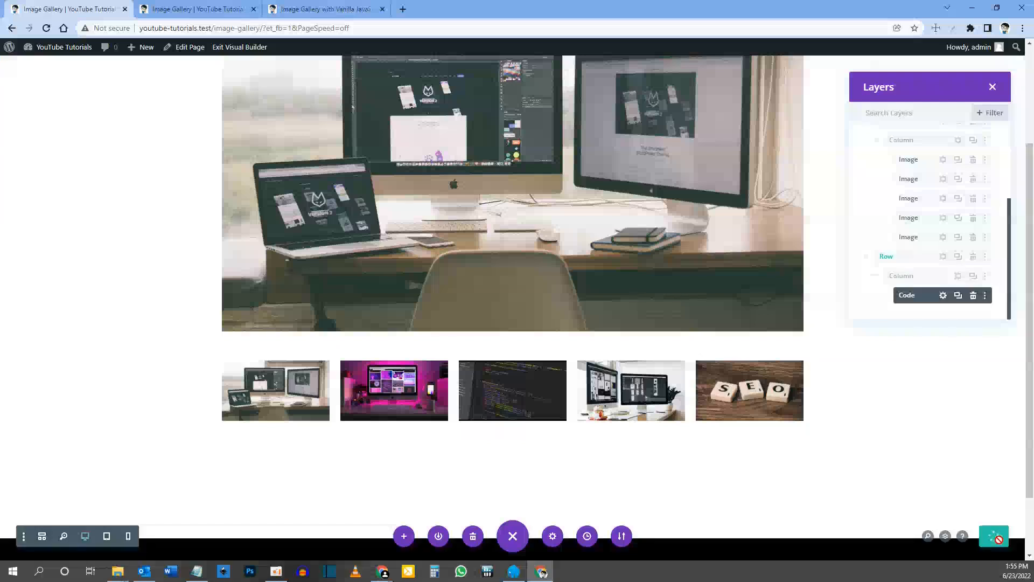
click(205, 9)
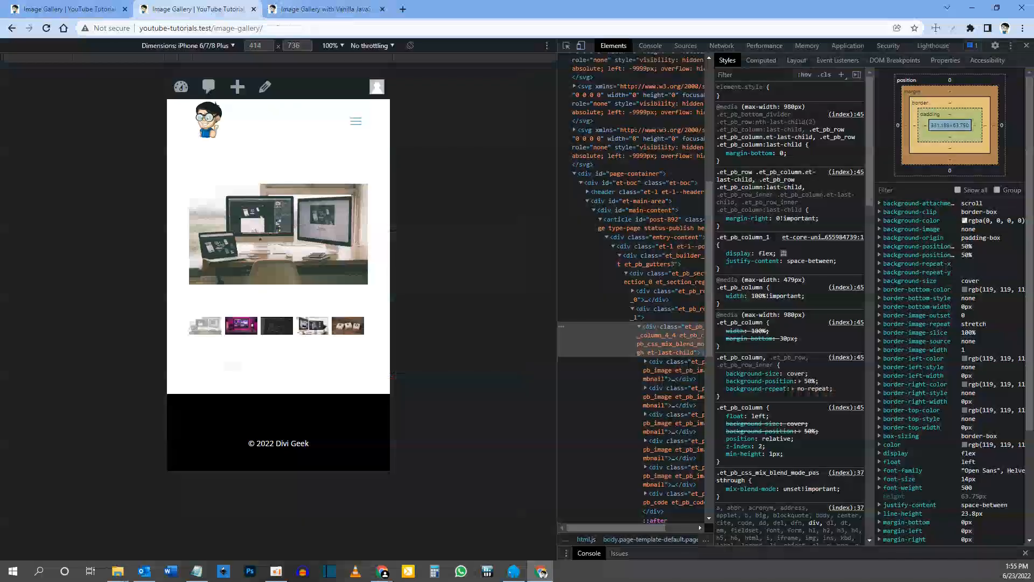
key(F5)
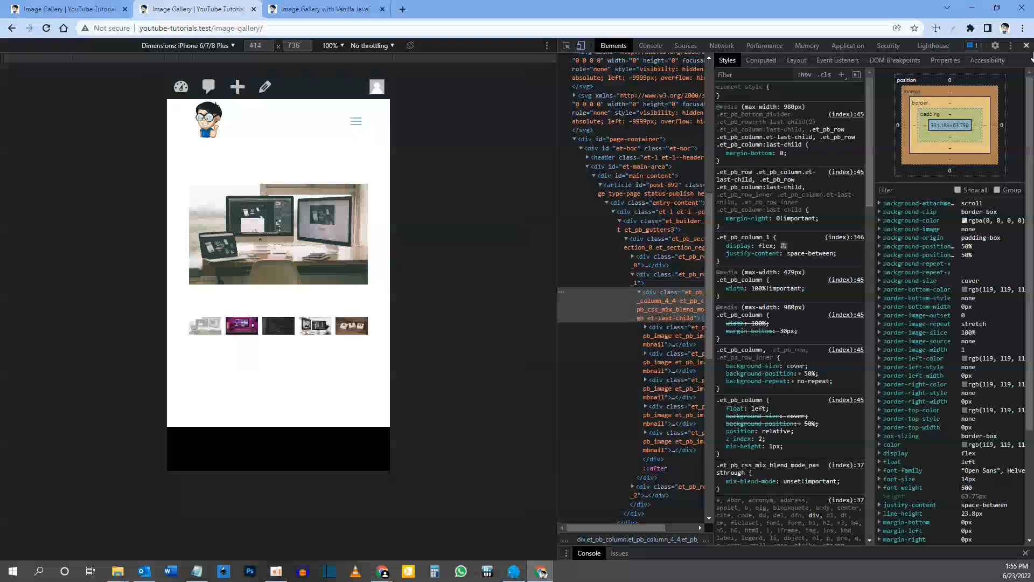
key(ctrl+shift+m)
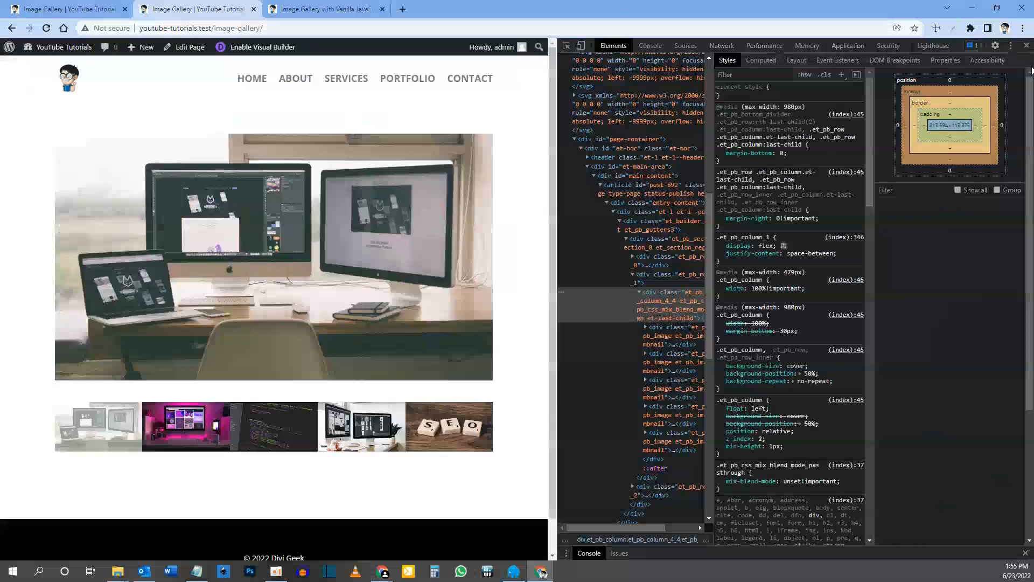
key(F12)
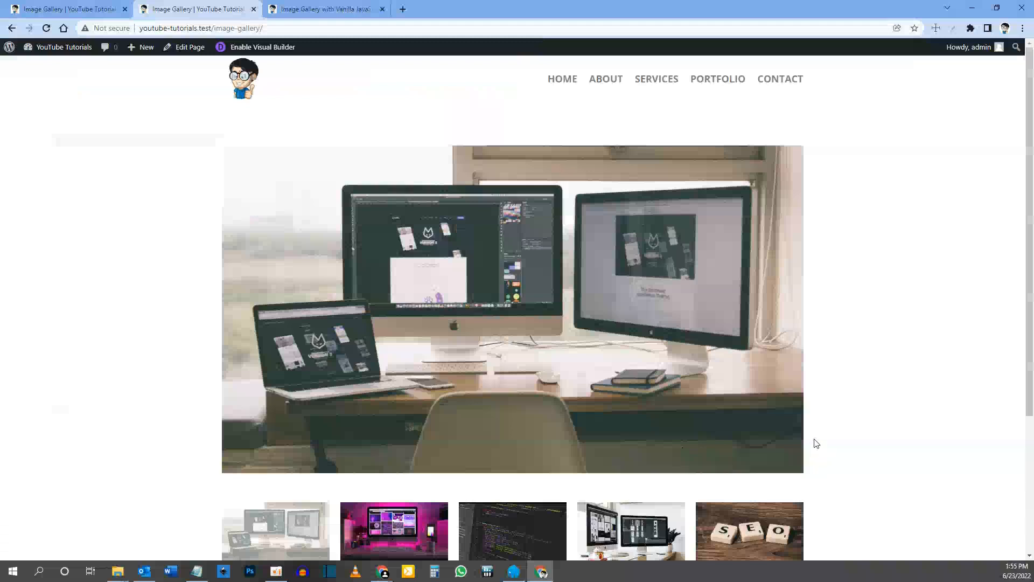
Step: Test all five thumbnails on the full-width live gallery page, ending on the first one, to check spacing and image switching
scroll(816, 459, down, 2)
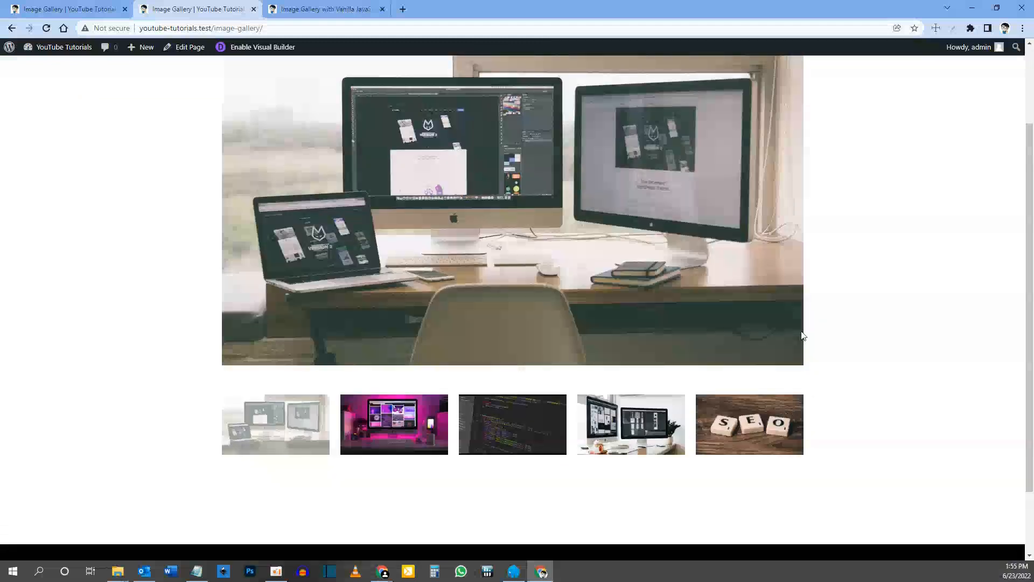
click(759, 424)
click(616, 430)
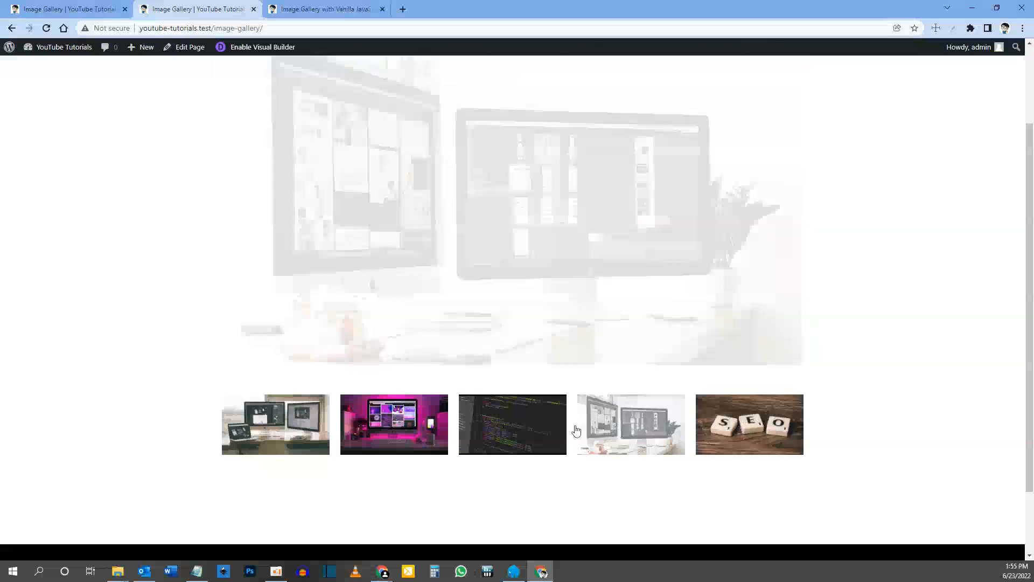
click(517, 427)
click(614, 429)
click(396, 431)
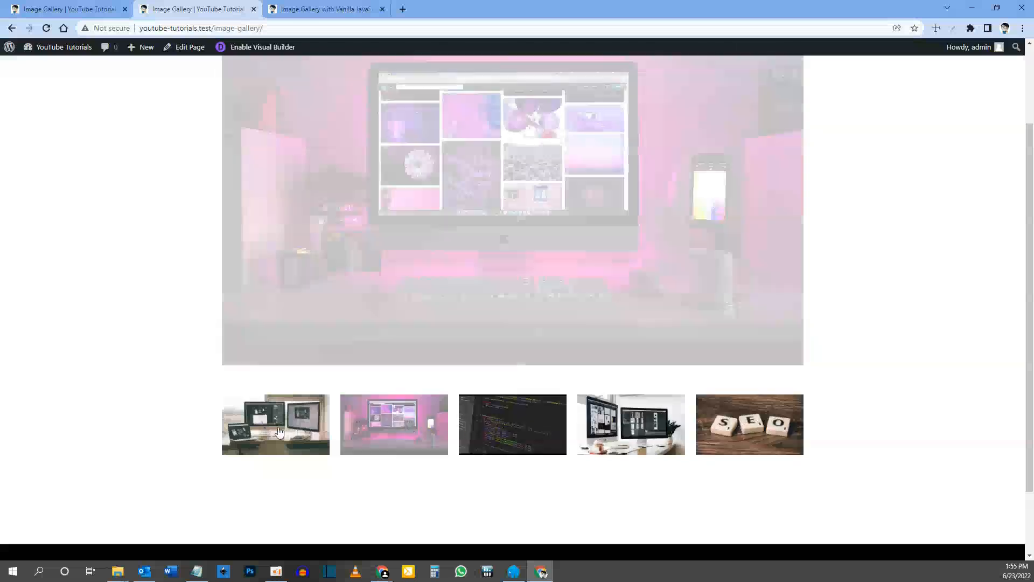
click(274, 432)
click(491, 431)
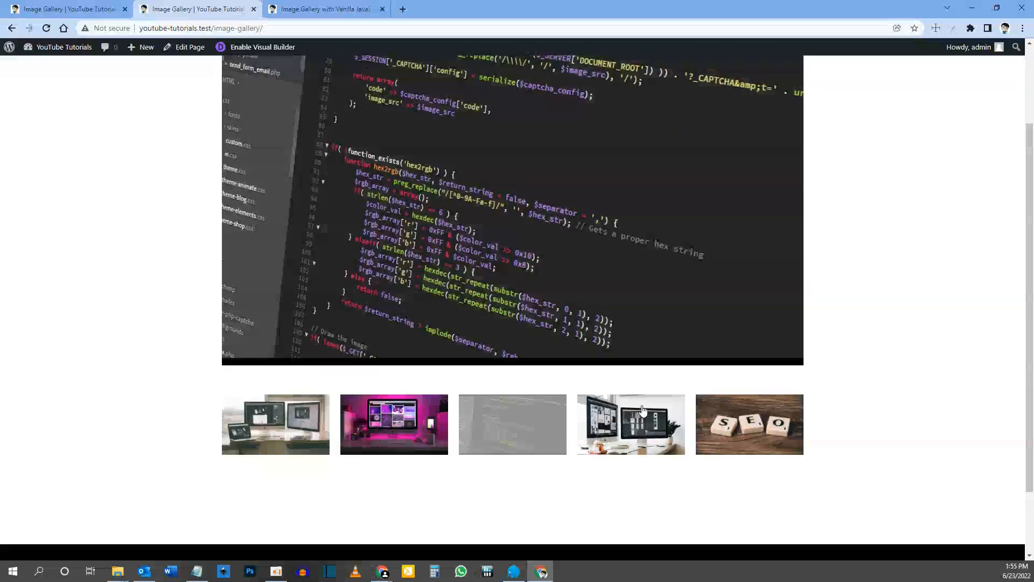
click(612, 417)
click(730, 412)
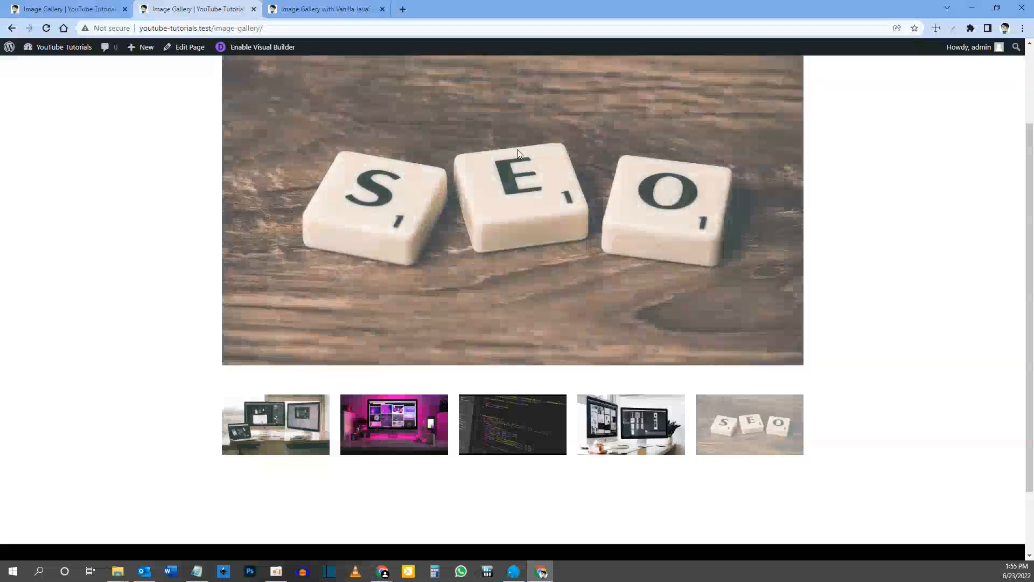
click(387, 410)
click(303, 416)
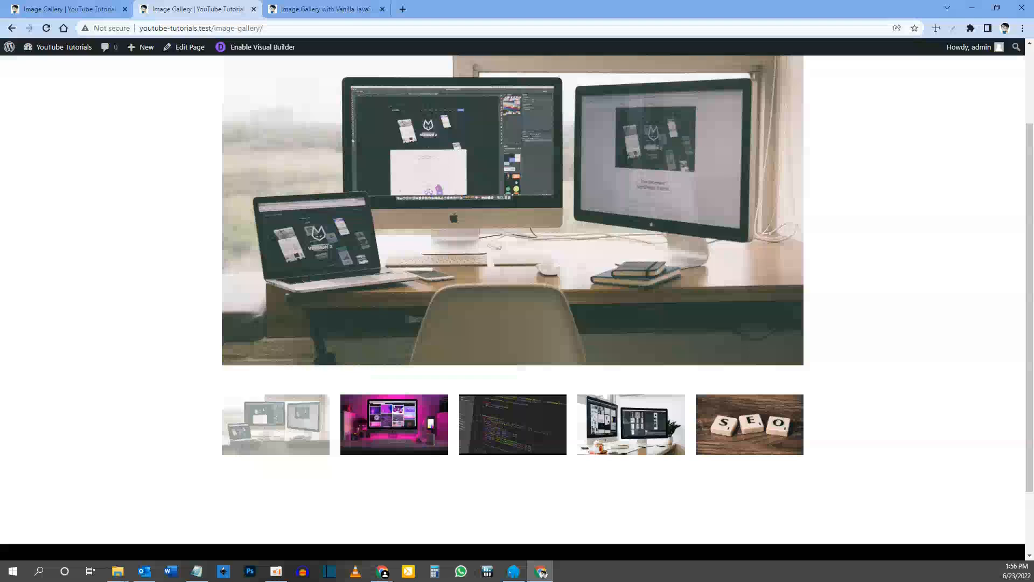
key(alt+Tab)
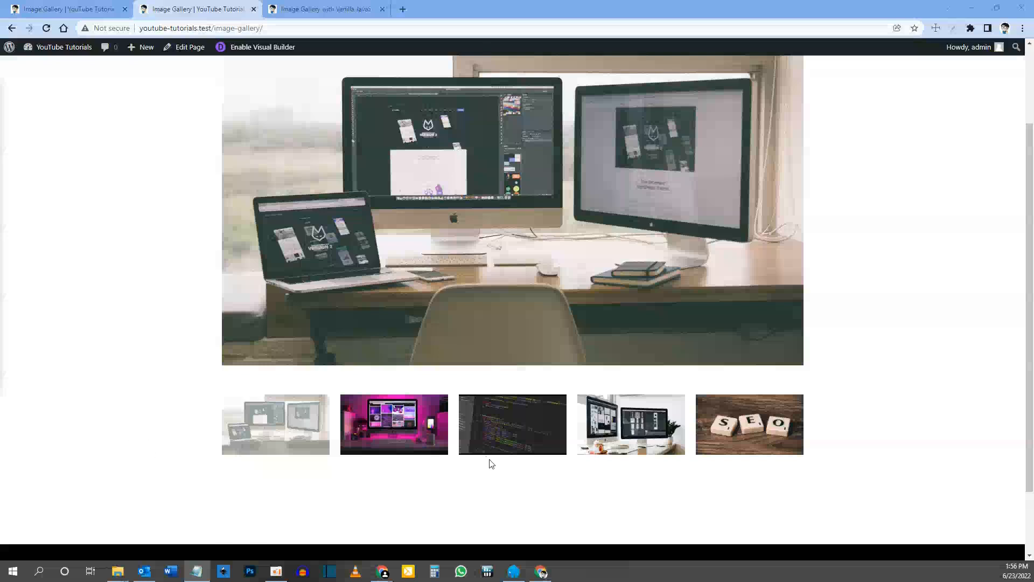
click(67, 9)
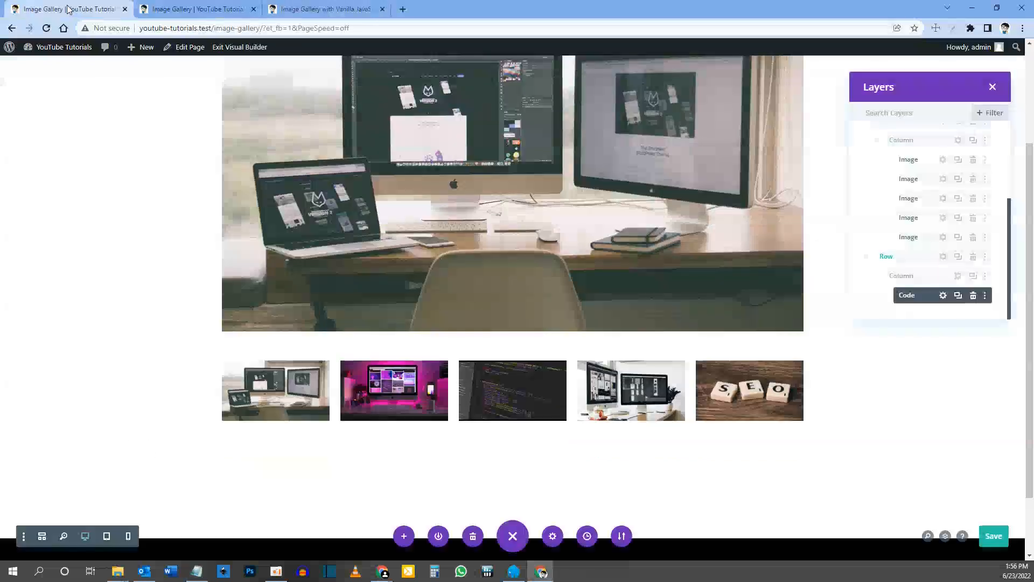
click(202, 9)
click(319, 9)
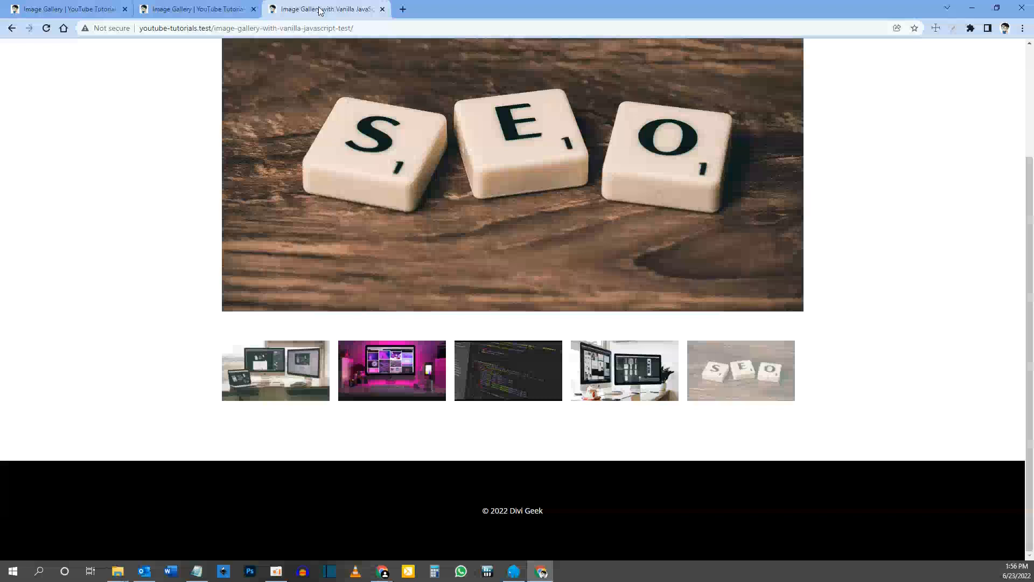
Step: Open the site's WordPress dashboard in a new tab from the gallery page's builder
click(99, 9)
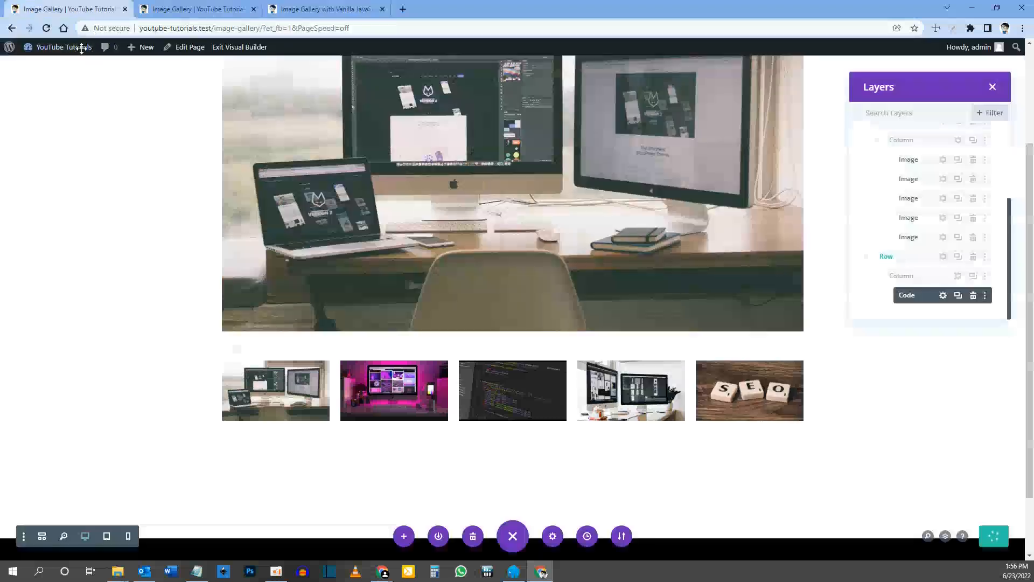
mouse_move(78, 50)
middle_click(64, 68)
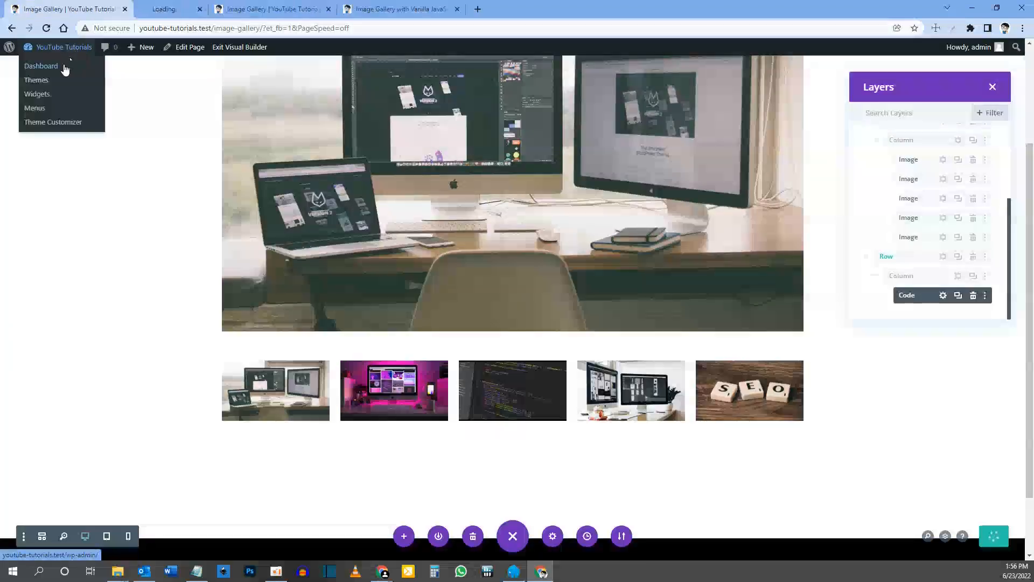
click(202, 10)
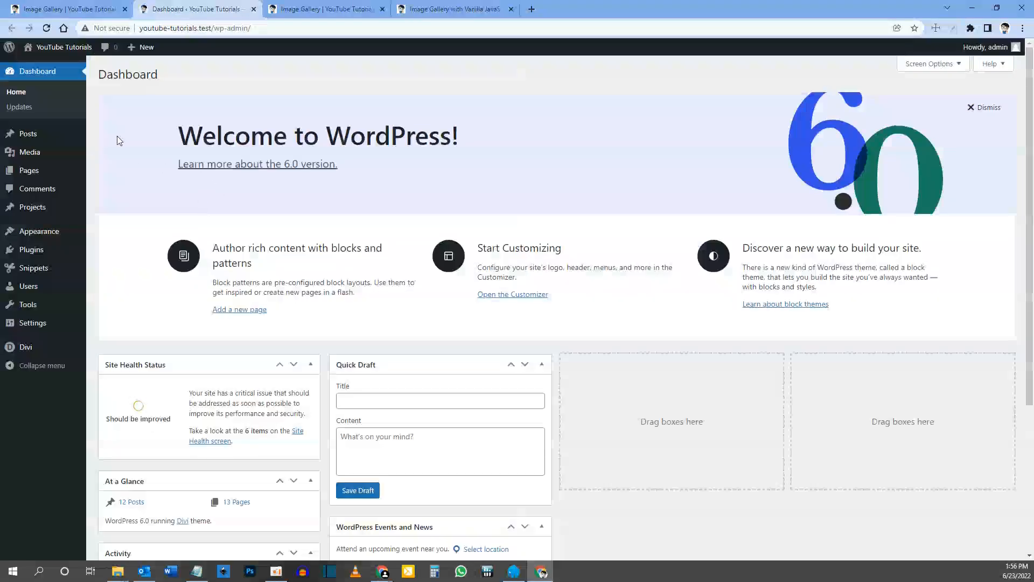
Step: Find the Divi Home page that is not the front page in the list of all pages and view it
mouse_move(32, 171)
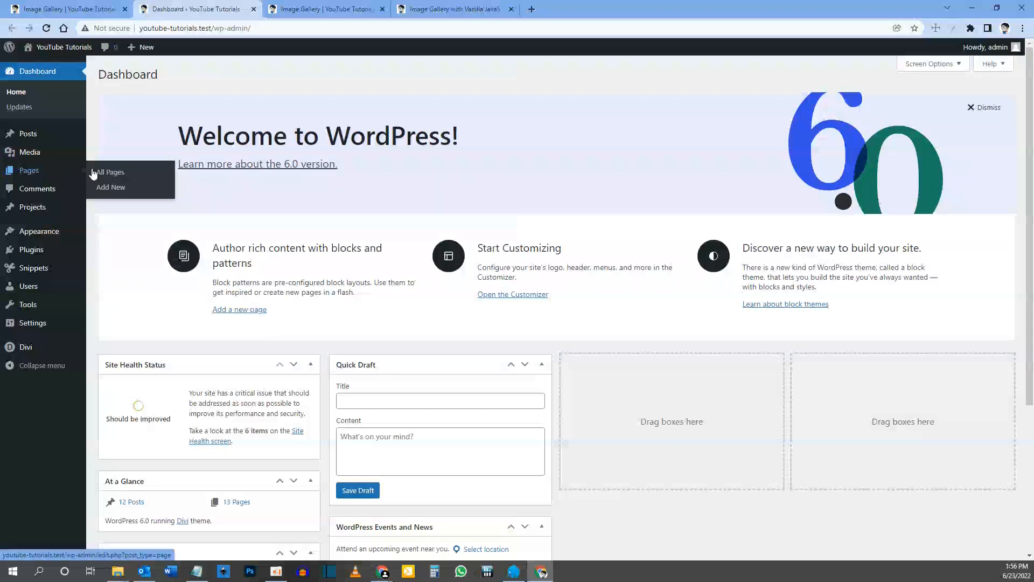
click(118, 173)
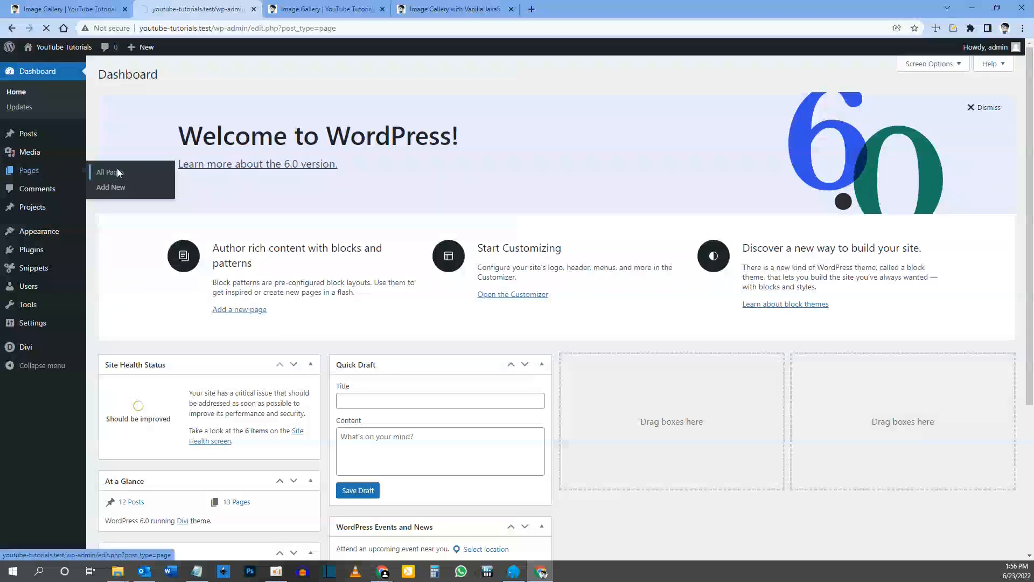
scroll(164, 228, down, 1)
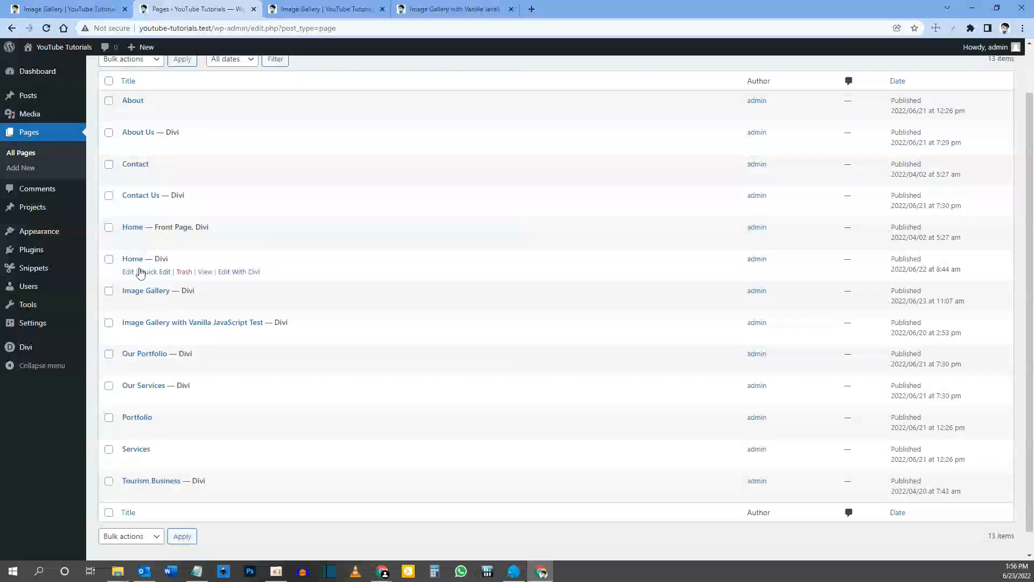
click(204, 273)
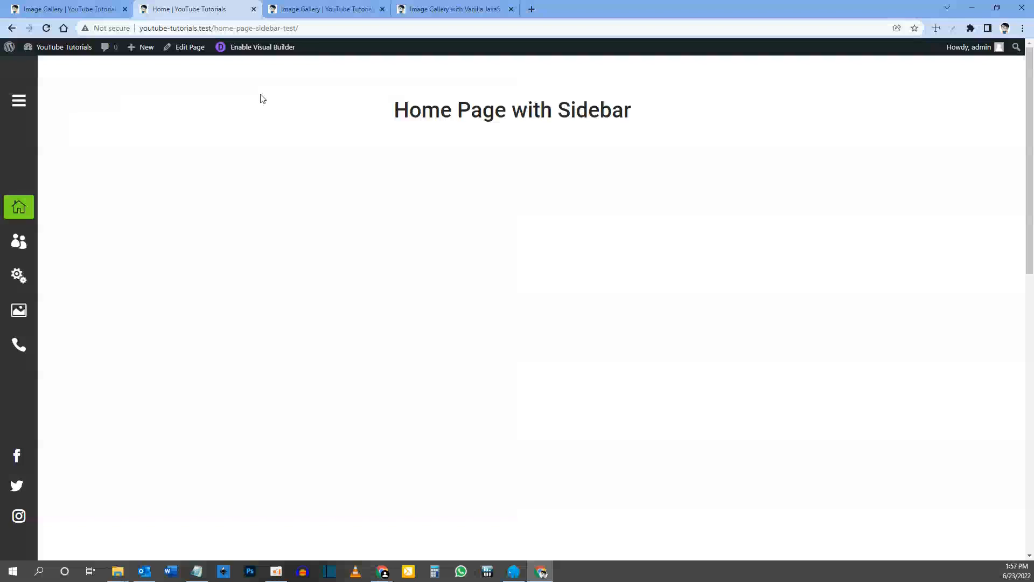
Step: Compare the vanilla JavaScript test gallery's header menu with the Home page's sidebar, and examine how the sidebar behaves during scrolling
click(428, 8)
scroll(564, 161, up, 3)
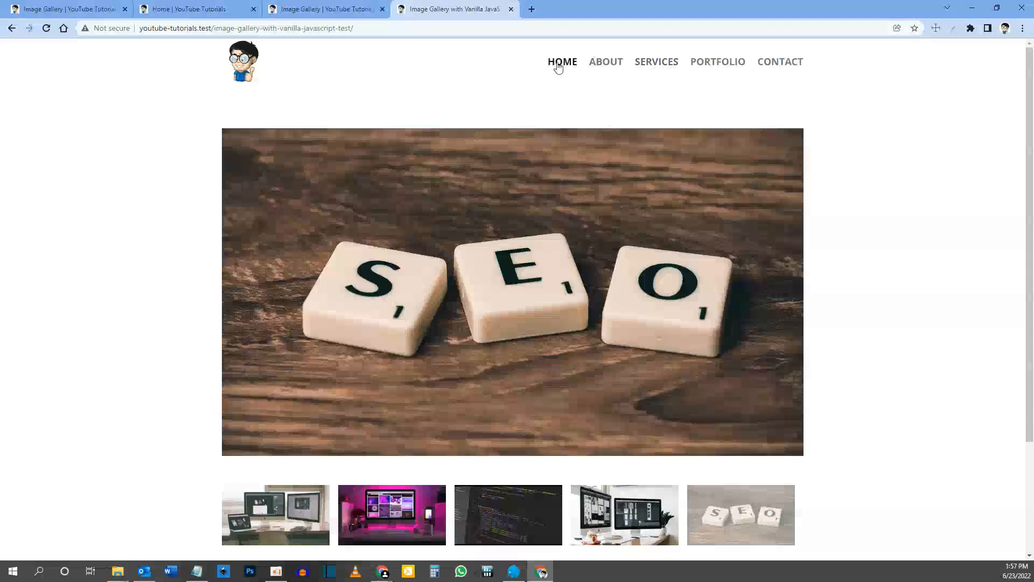
click(201, 9)
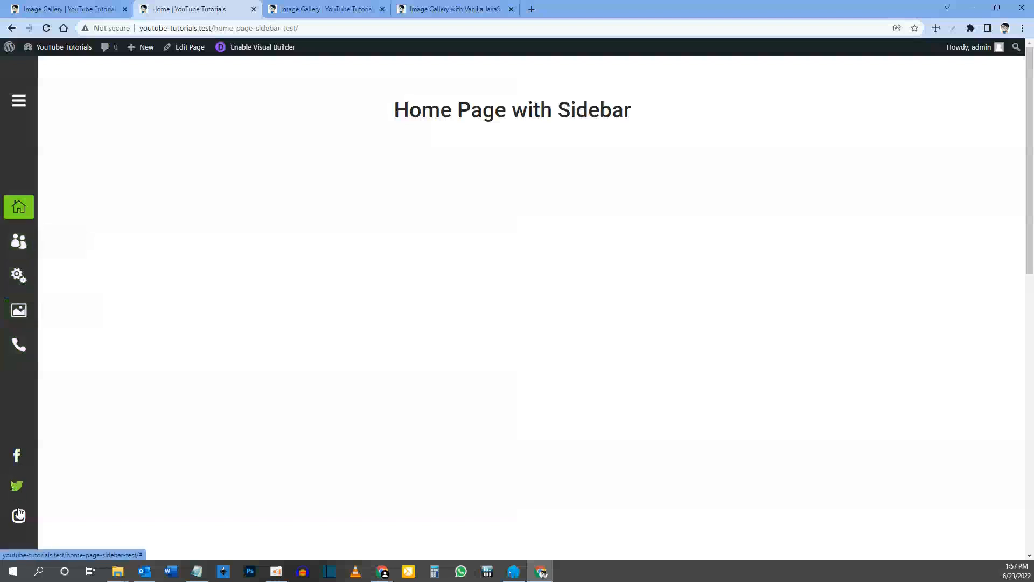
scroll(138, 247, down, 4)
scroll(138, 247, down, 2)
scroll(135, 245, up, 6)
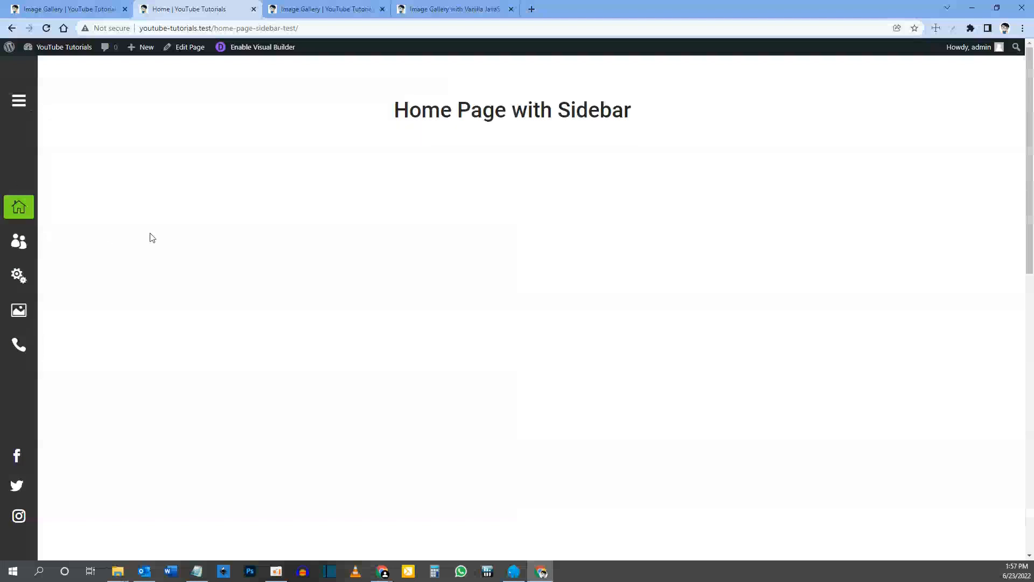
scroll(203, 232, down, 4)
scroll(208, 233, up, 2)
scroll(207, 226, up, 3)
Step: Expand and collapse the Home page's sidebar menu twice to examine both states, and compare it with the test gallery's header menu
click(24, 103)
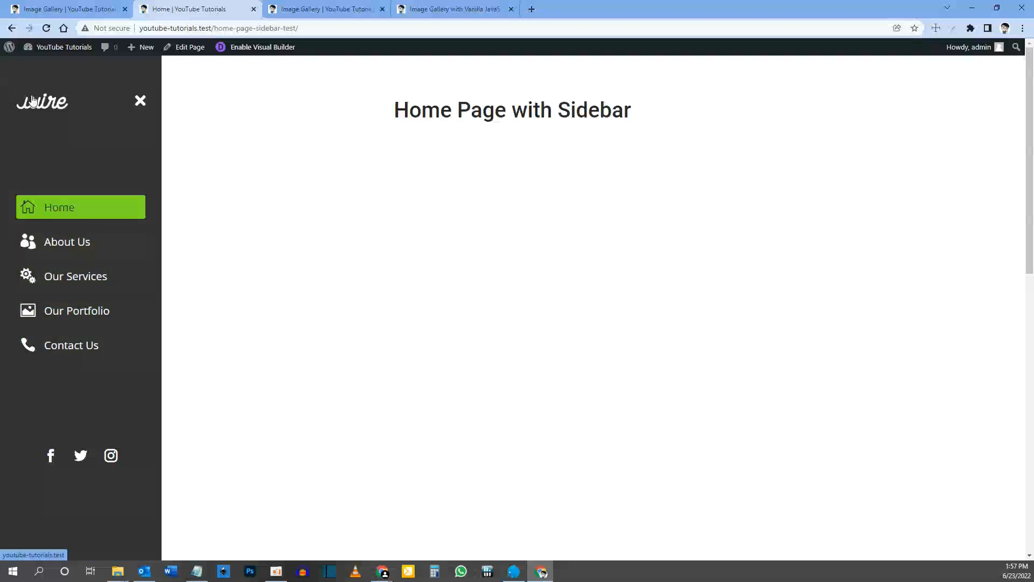
click(141, 101)
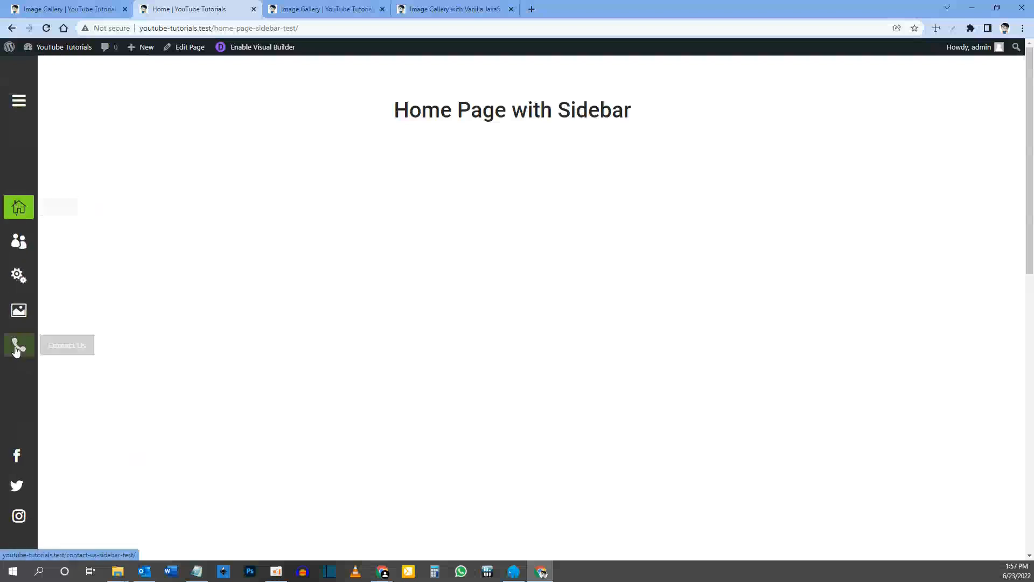
click(19, 100)
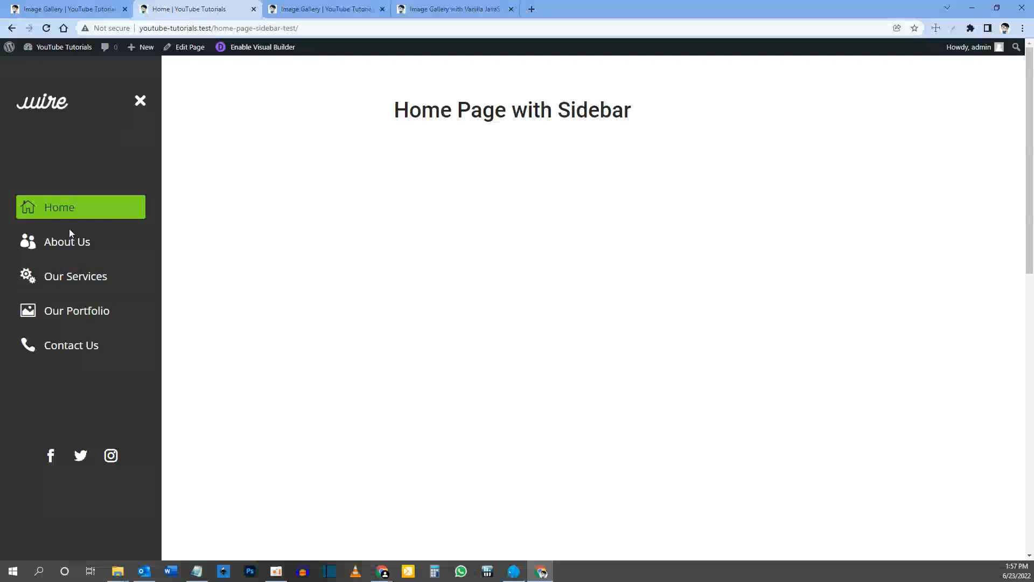
scroll(76, 323, down, 3)
scroll(196, 324, up, 3)
click(140, 100)
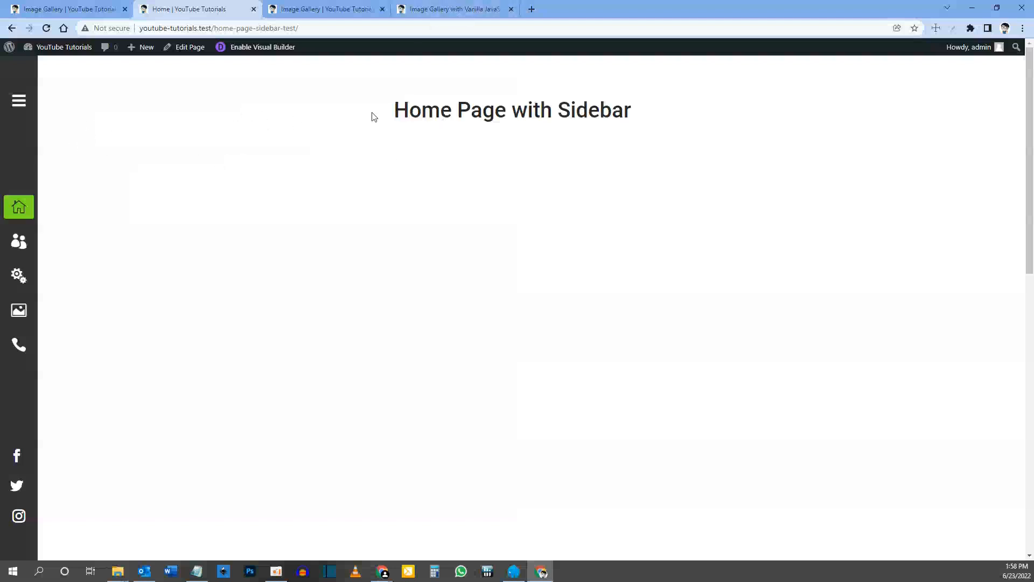
click(435, 19)
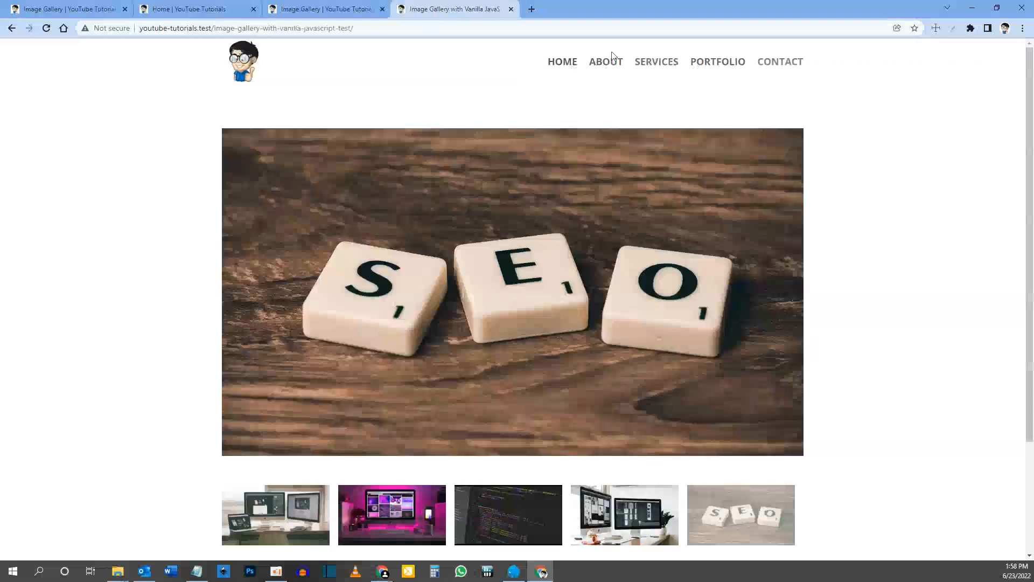
click(215, 10)
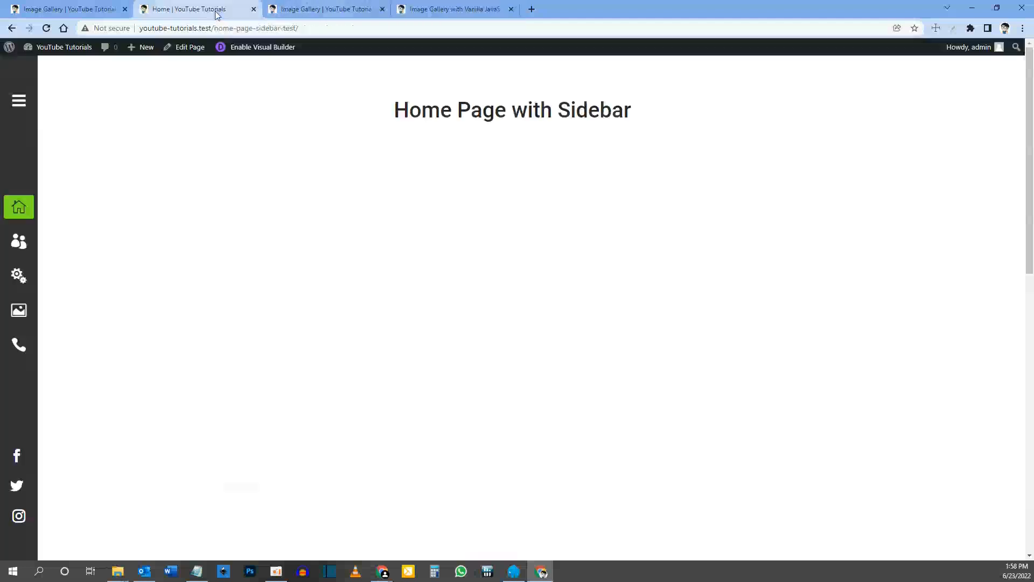